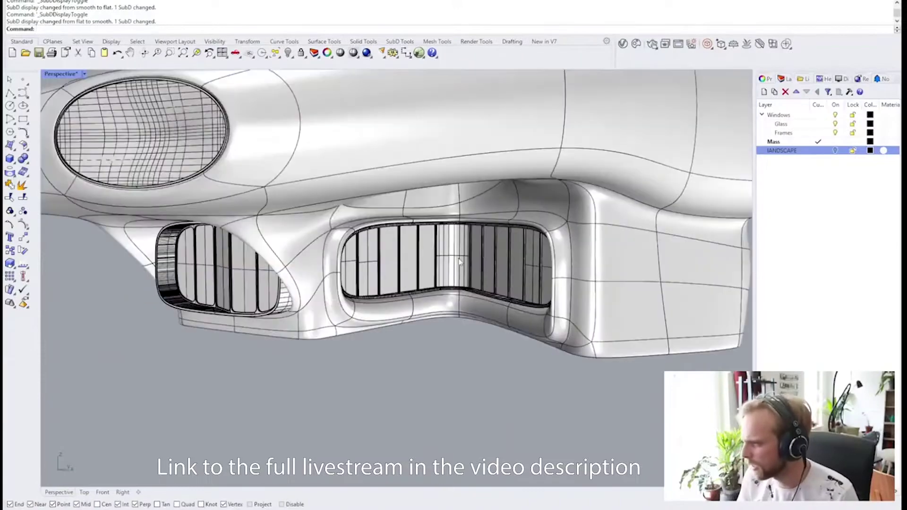
# Add a horizontal clipping plane beside the building and raise it to cut a plan section through the house.
pyautogui.scroll(-2, 305, 295)
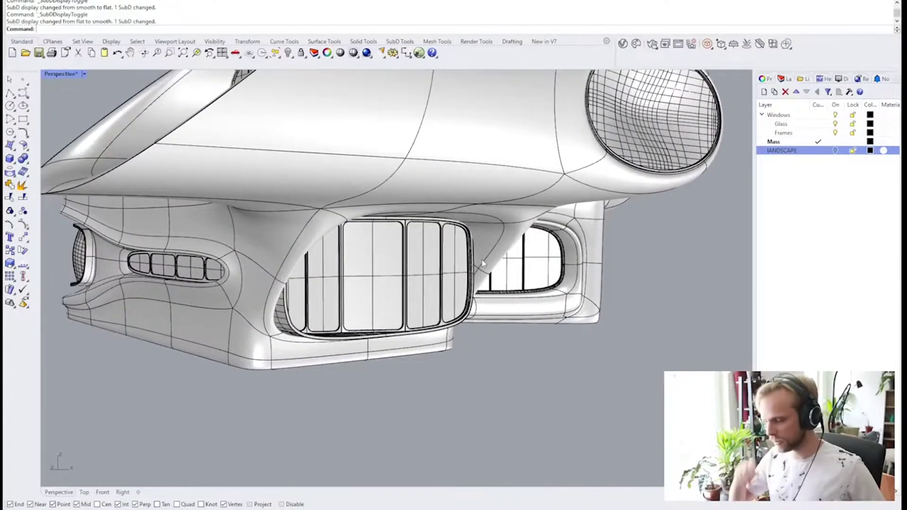
pyautogui.moveTo(445, 243); pyautogui.dragTo(558, 284, button='right')
pyautogui.scroll(-5, 557, 284)
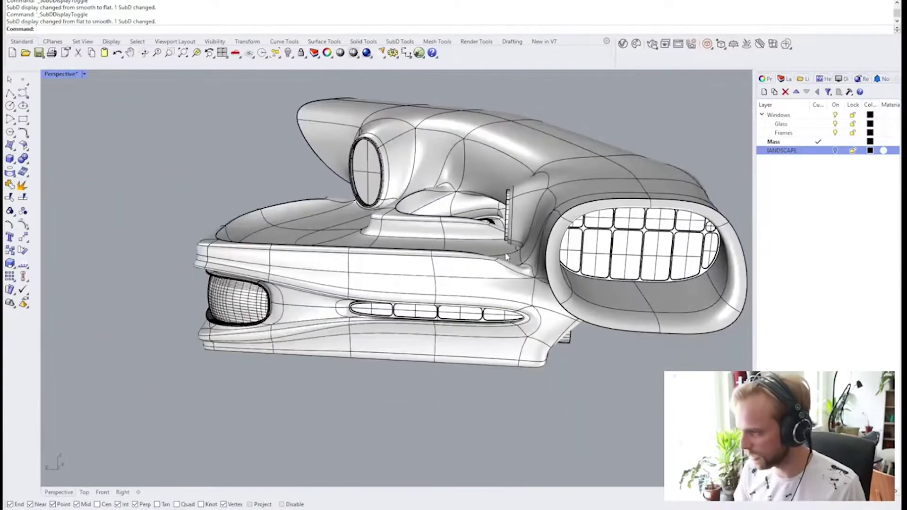
pyautogui.write('ClippingPlane')
pyautogui.press('Return')
pyautogui.click(110, 338)
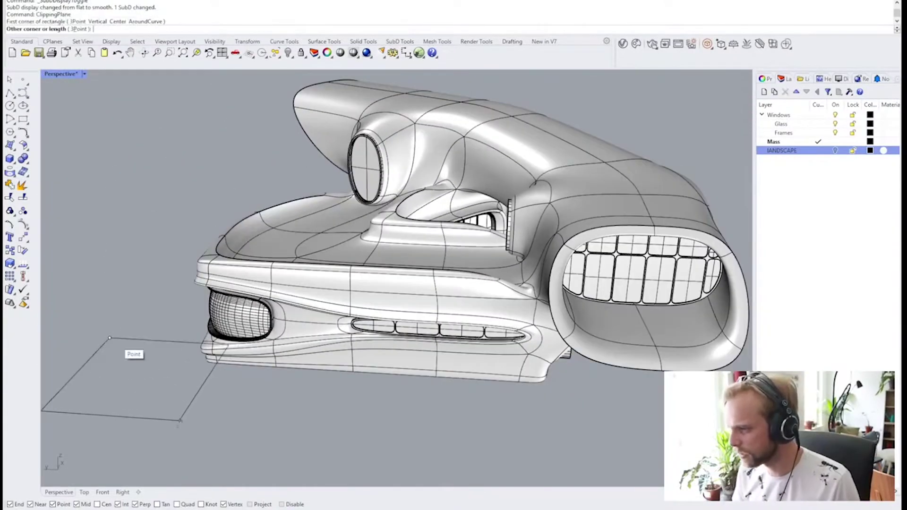
pyautogui.click(198, 421)
pyautogui.click(208, 404)
pyautogui.moveTo(147, 351); pyautogui.dragTo(150, 201)
# Examine the sectioned interior around the walls, windows and openings for a suitable staircase location.
pyautogui.moveTo(150, 201); pyautogui.dragTo(449, 391, button='right')
pyautogui.scroll(4, 469, 398)
pyautogui.scroll(4, 364, 318)
pyautogui.keyDown('shift'); pyautogui.moveTo(354, 400); pyautogui.dragTo(518, 354, button='right'); pyautogui.keyUp('shift')
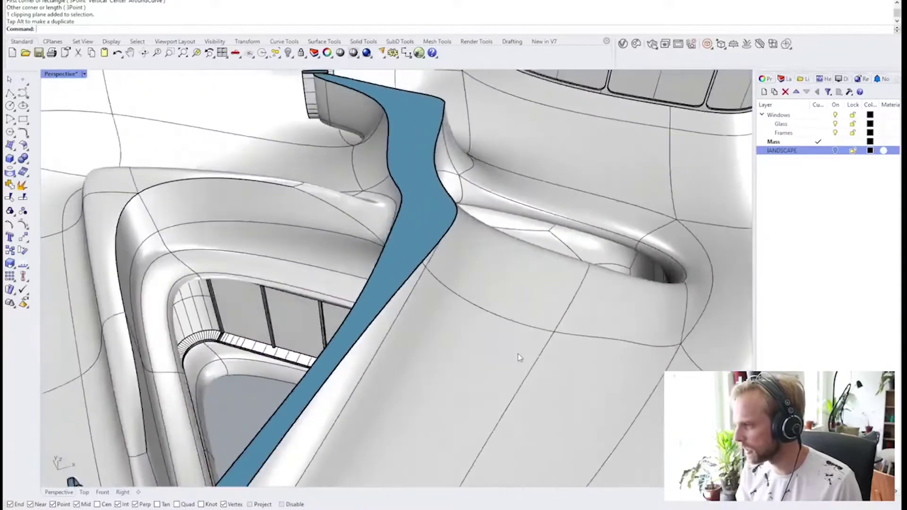
pyautogui.scroll(-6, 517, 353)
pyautogui.keyDown('shift'); pyautogui.moveTo(464, 342); pyautogui.dragTo(416, 254, button='right'); pyautogui.keyUp('shift')
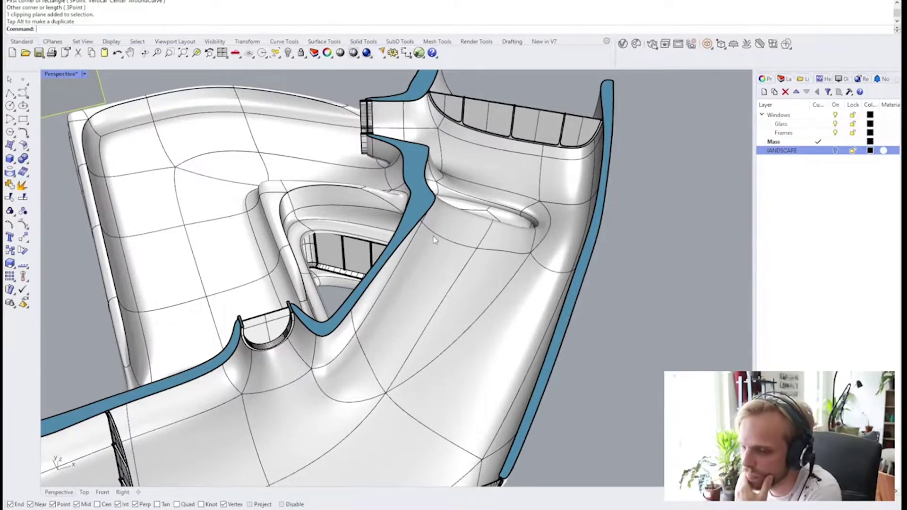
pyautogui.moveTo(434, 241); pyautogui.dragTo(368, 270, button='right')
pyautogui.scroll(4, 368, 296)
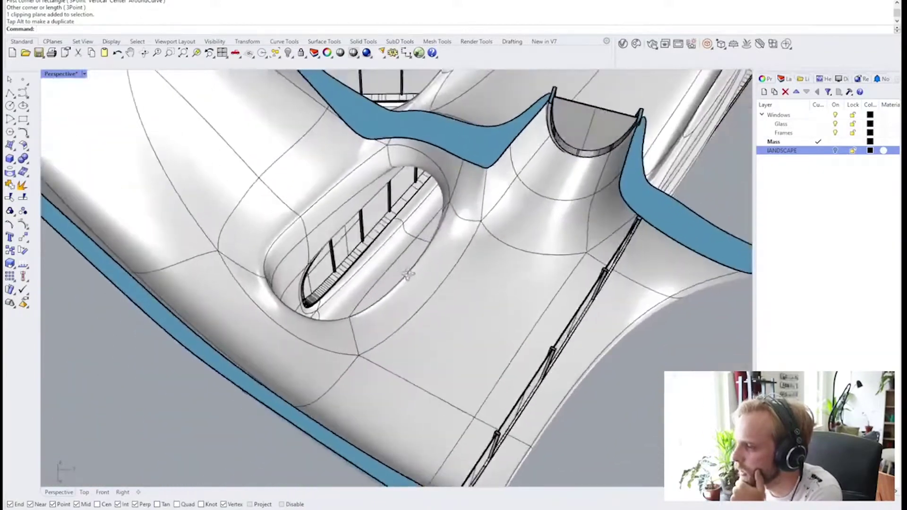
pyautogui.scroll(4, 336, 273)
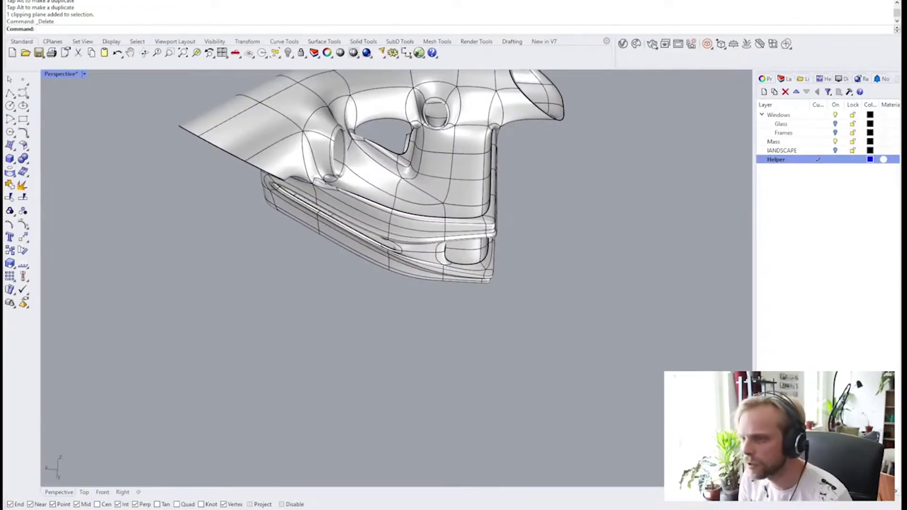
# Model a box 1200 long, 270 wide and 180 high beside the house as a stair step on the Helper layer.
pyautogui.click(9, 159)
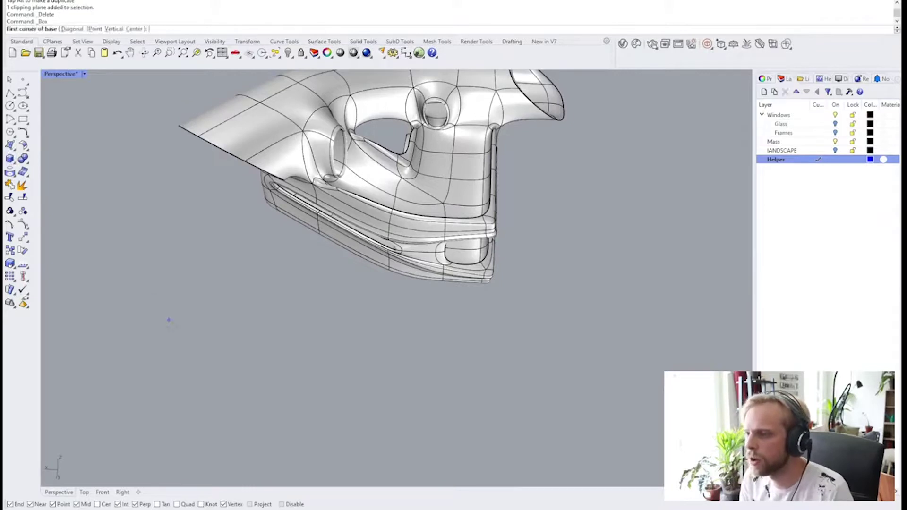
pyautogui.click(176, 331)
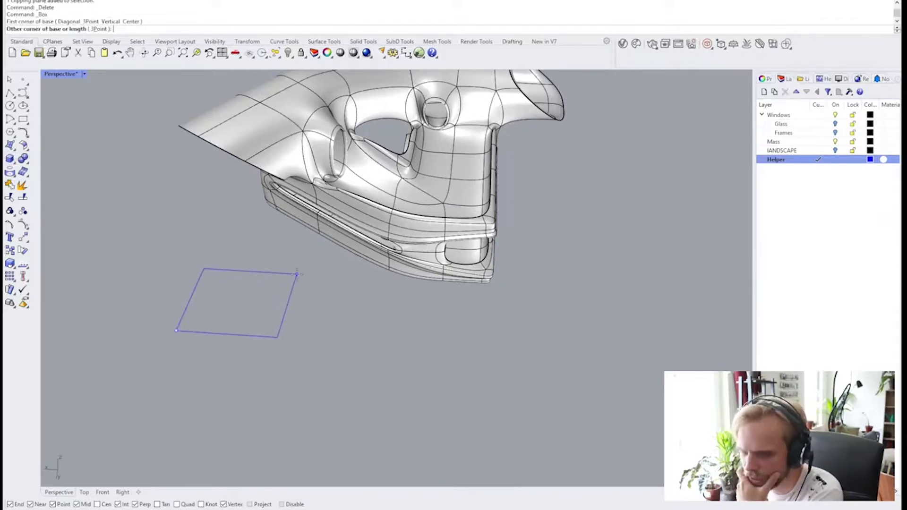
pyautogui.write('1200')
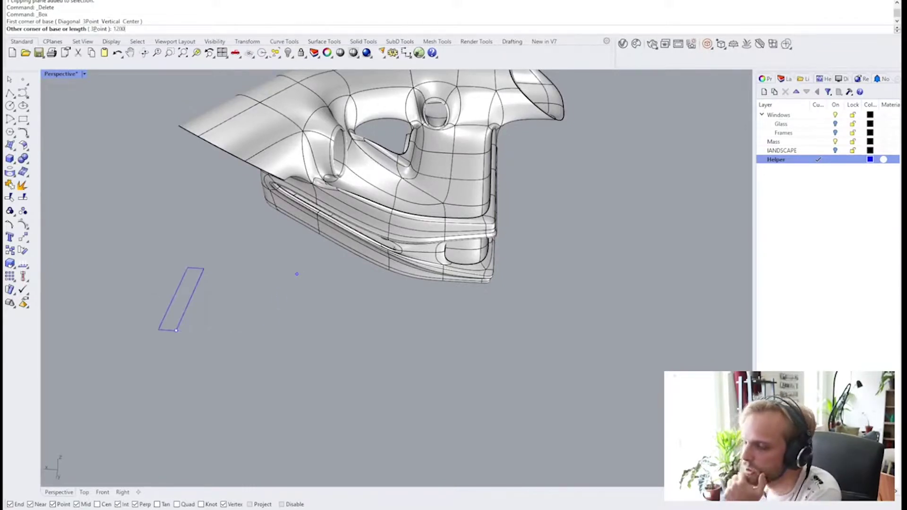
pyautogui.press('Return')
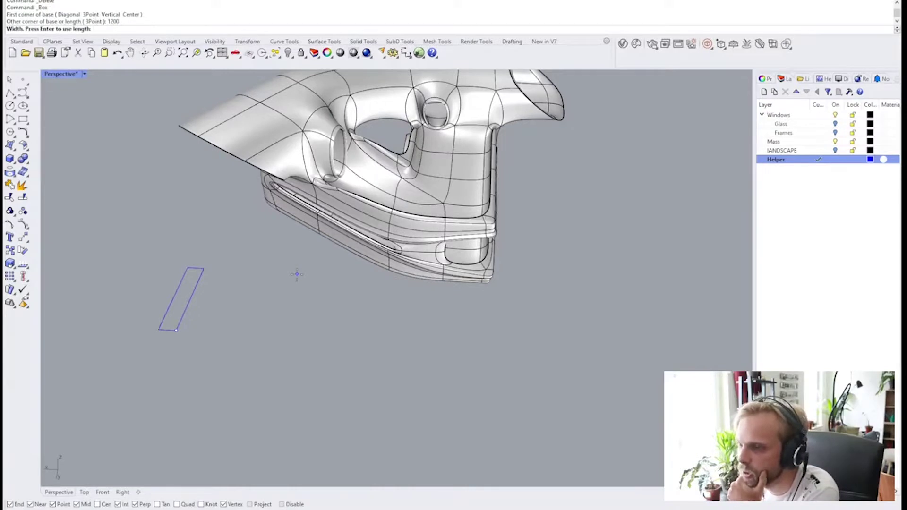
pyautogui.write('270')
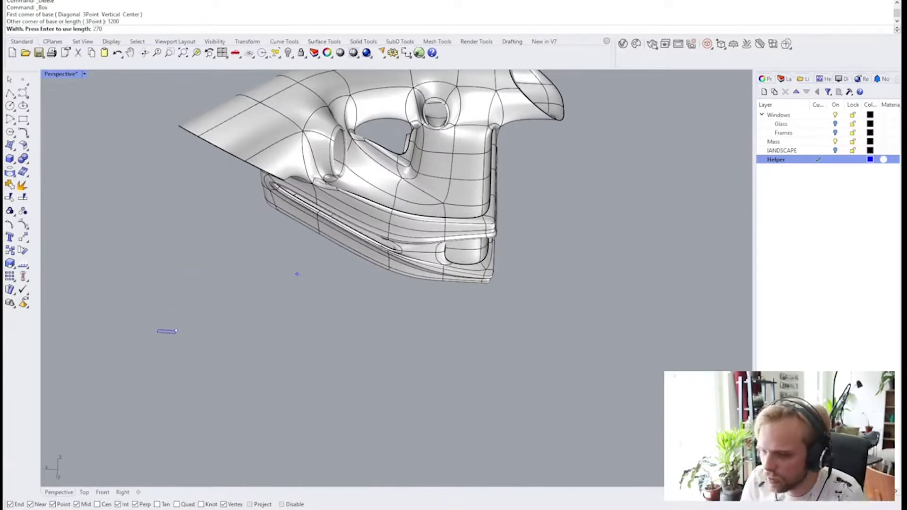
pyautogui.press('Return')
pyautogui.scroll(3, 128, 321)
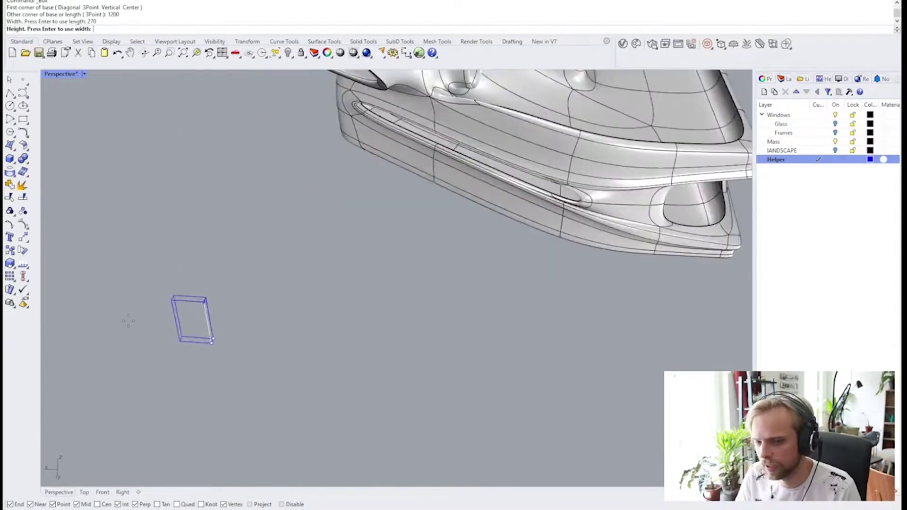
pyautogui.moveTo(134, 318); pyautogui.dragTo(227, 250, button='right')
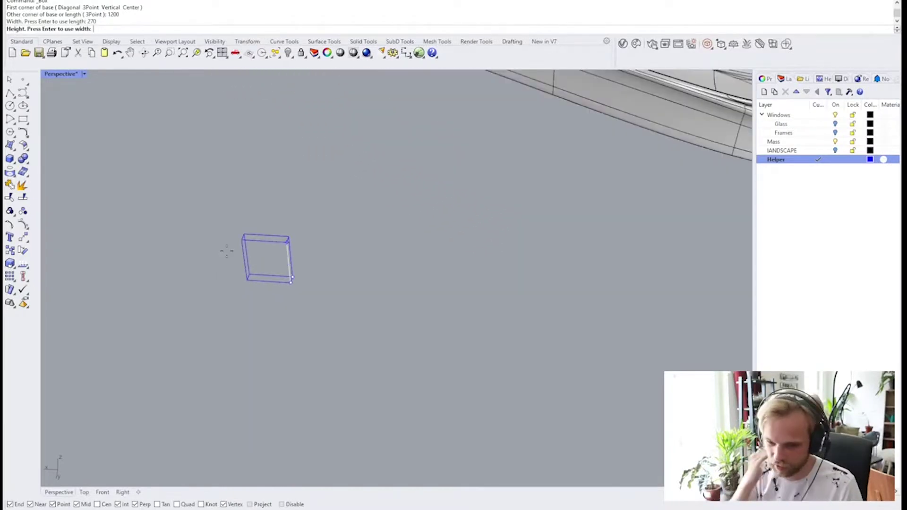
pyautogui.write('180')
pyautogui.press('Return')
# Copy the step box repeatedly from its lower corner to the diagonally opposite upper corner, building a straight 24-step flight.
pyautogui.click(283, 277)
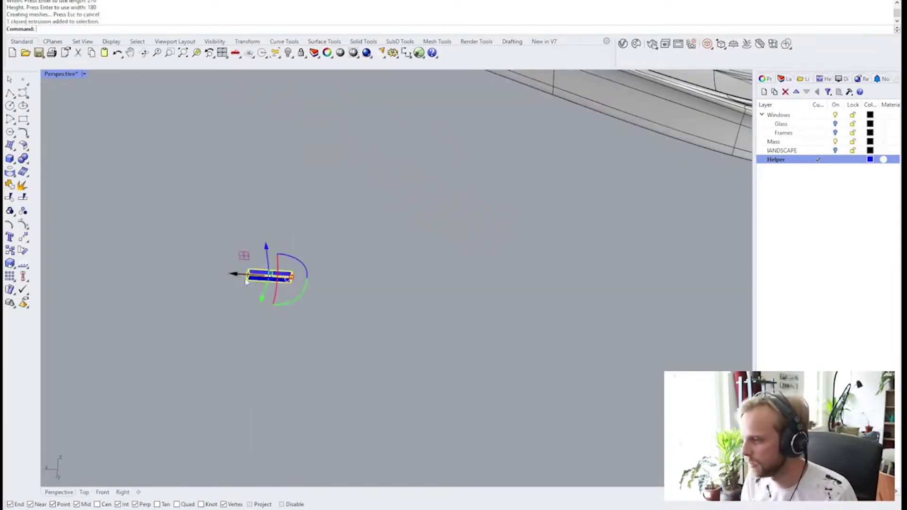
pyautogui.write('zs')
pyautogui.press('Return')
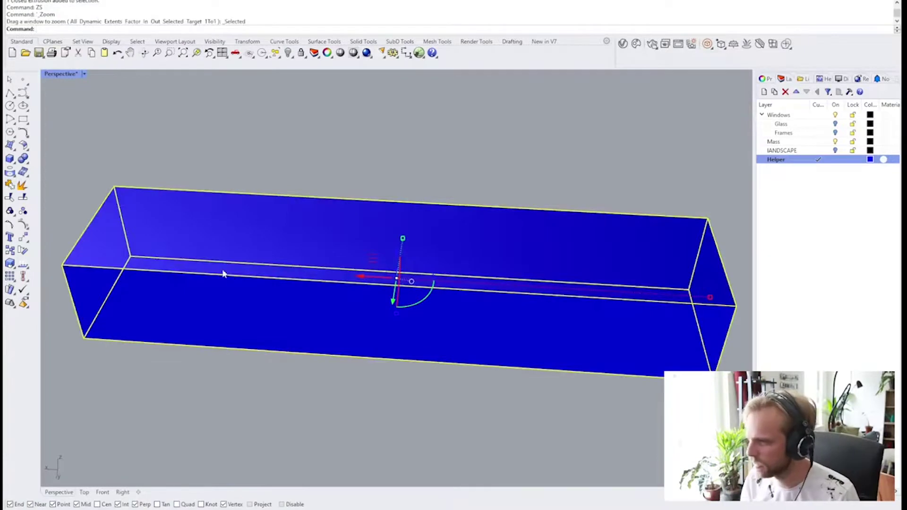
pyautogui.moveTo(222, 273); pyautogui.dragTo(338, 233, button='right')
pyautogui.scroll(-3, 211, 199)
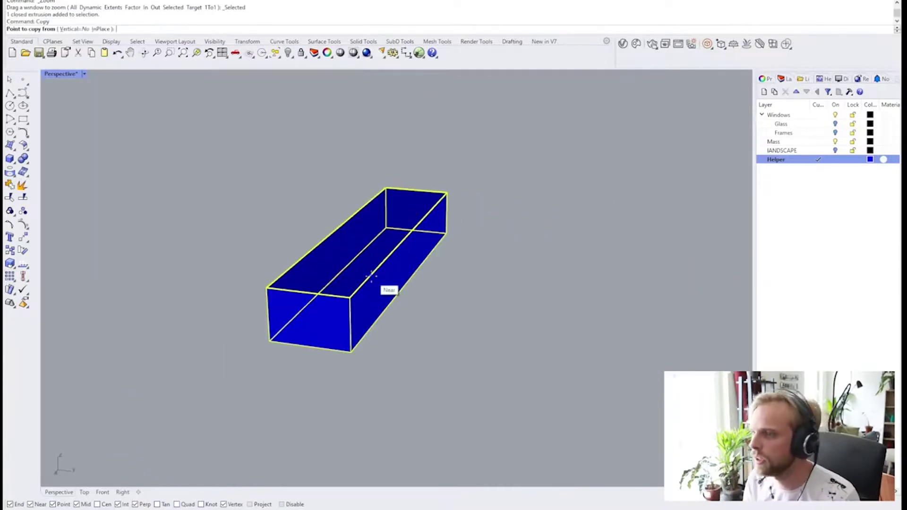
pyautogui.click(352, 352)
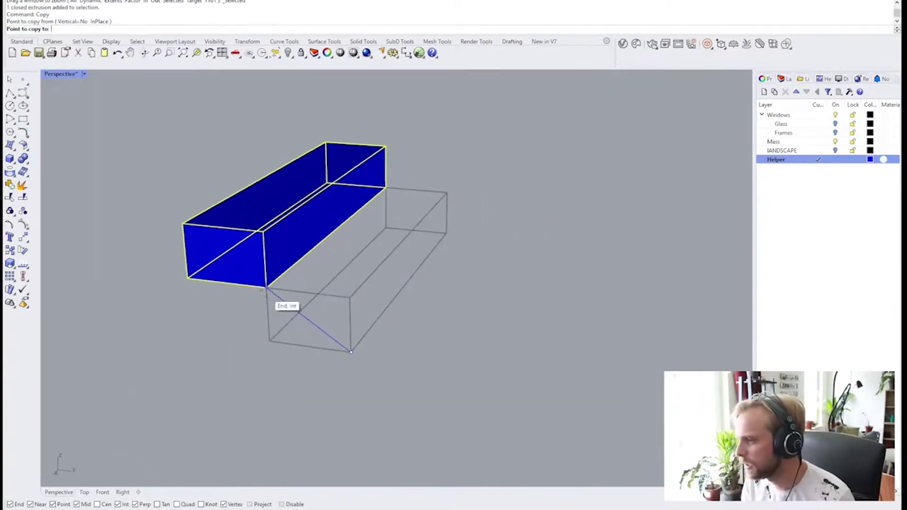
pyautogui.click(268, 288)
pyautogui.click(188, 230)
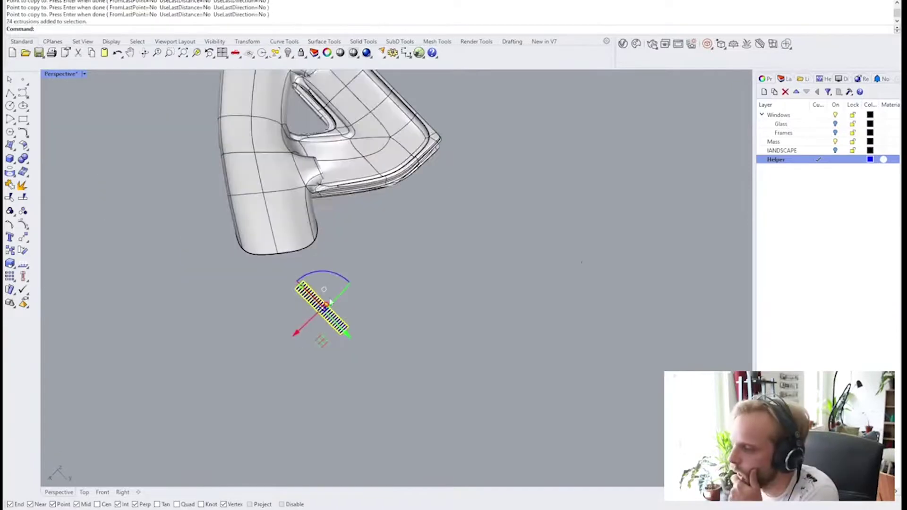
# Select the whole run of stair boxes and combine them into one group.
pyautogui.press('Escape')
pyautogui.scroll(5, 350, 339)
pyautogui.click(314, 334)
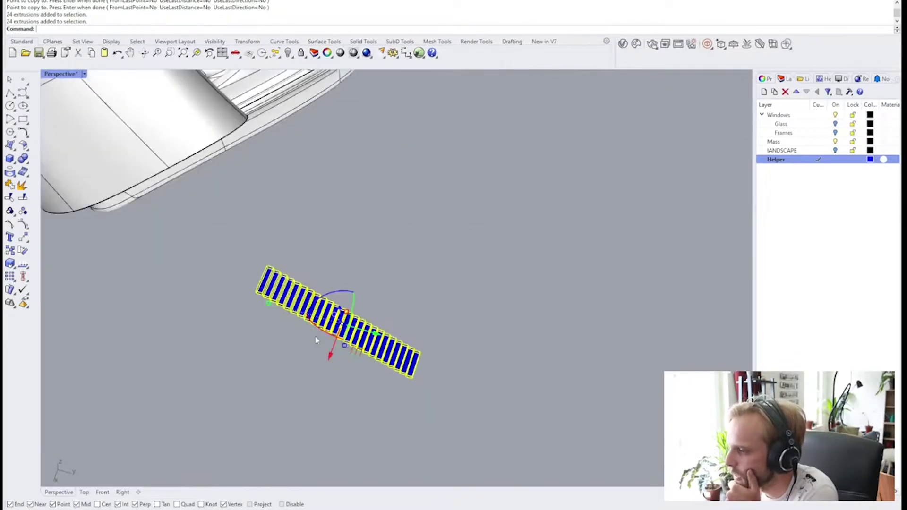
pyautogui.press('Escape')
pyautogui.moveTo(494, 412); pyautogui.dragTo(198, 251)
pyautogui.moveTo(236, 196); pyautogui.dragTo(81, 160, button='right')
pyautogui.moveTo(385, 174); pyautogui.dragTo(380, 180, button='right')
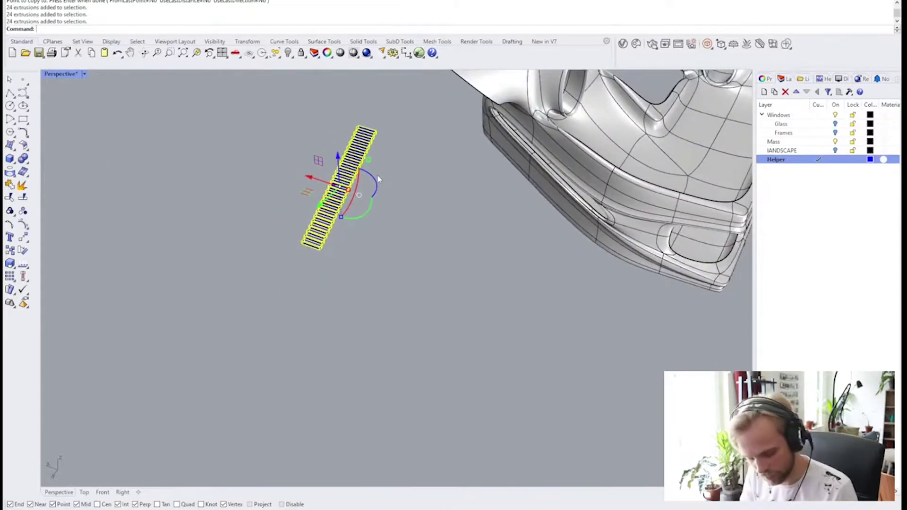
pyautogui.write('BooleanUnion')
pyautogui.press('Return')
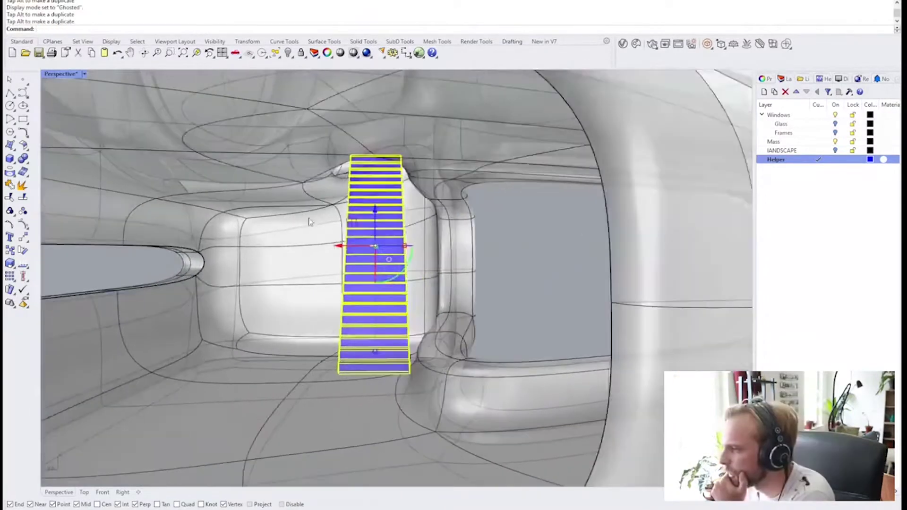
# Isolate the grouped stair flight inside the house so that only its steps are shown.
pyautogui.scroll(2, 336, 235)
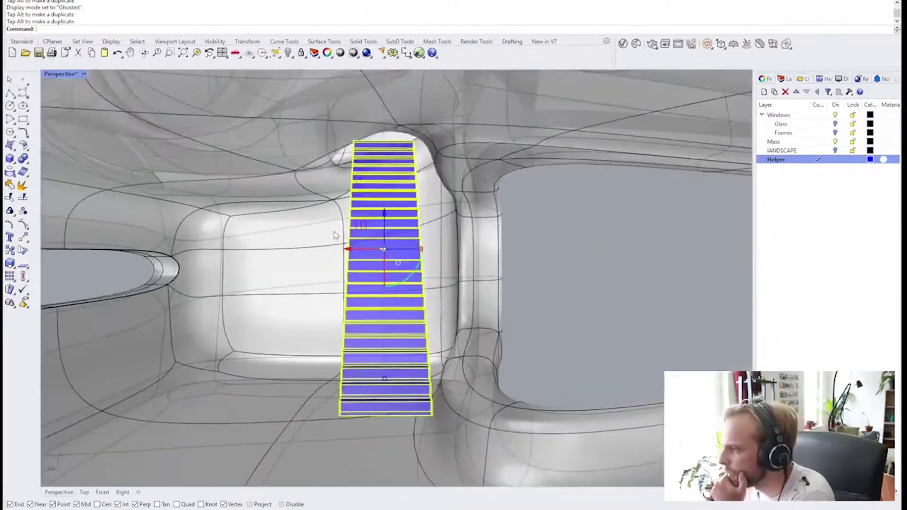
pyautogui.press('Escape')
pyautogui.moveTo(543, 294)
pyautogui.mouseDown(button='right')
pyautogui.moveTo(542, 282)
pyautogui.moveTo(526, 277)
pyautogui.moveTo(541, 283)
pyautogui.mouseUp(button='right')
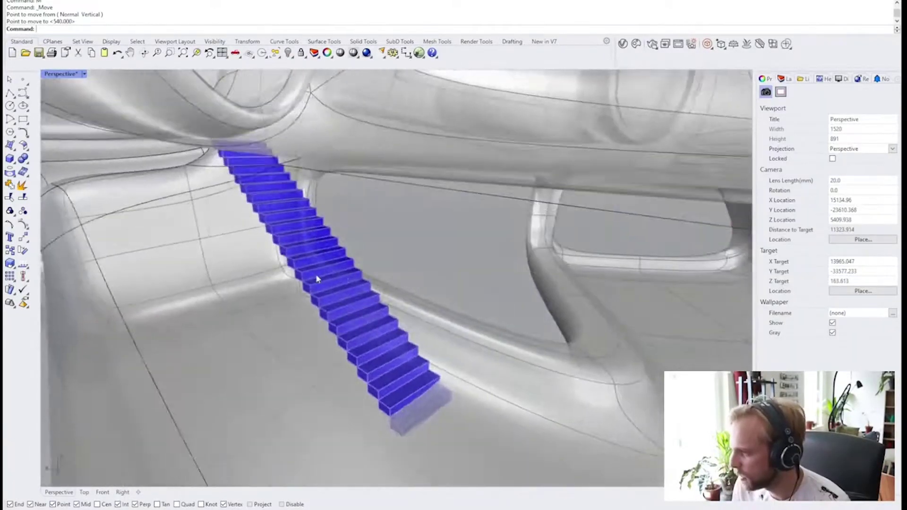
pyautogui.click(325, 286)
pyautogui.write('Isolate')
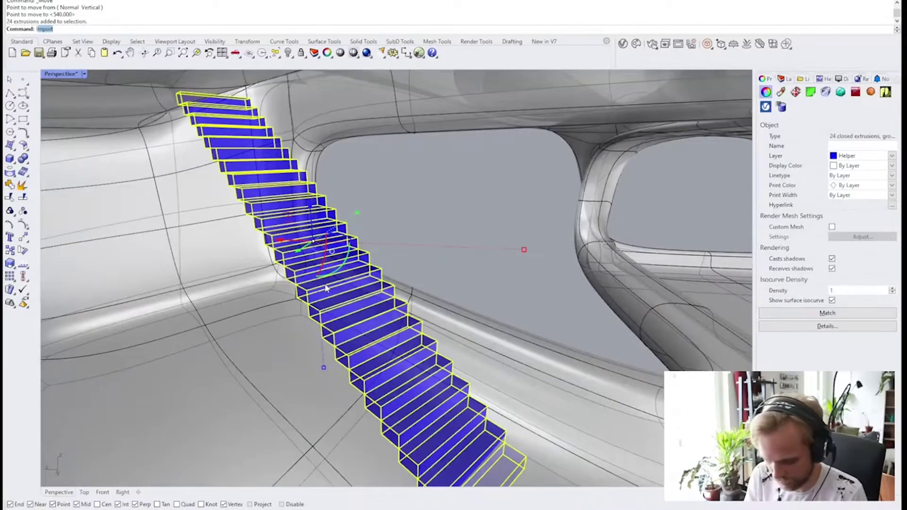
pyautogui.press('Return')
pyautogui.press('Escape')
pyautogui.scroll(-6, 407, 256)
pyautogui.scroll(5, 222, 159)
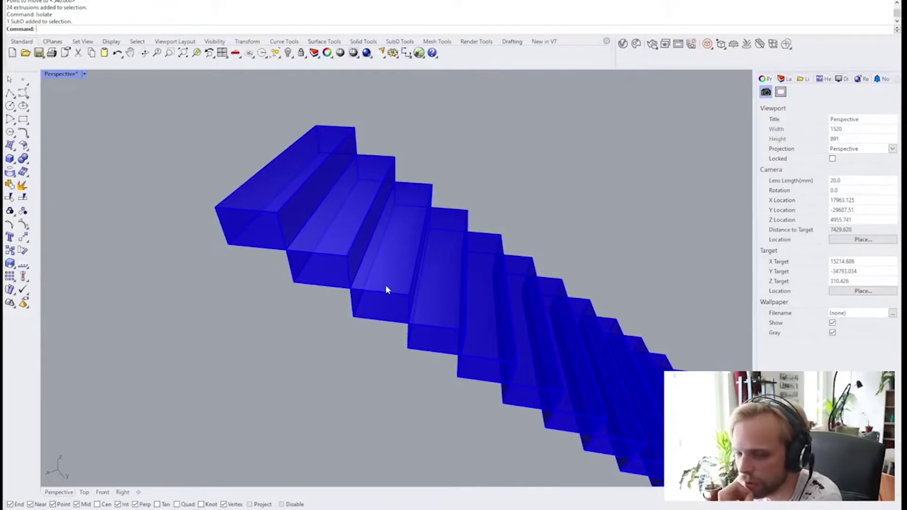
# Add a new layer for the stair surfaces and lock the grouped step boxes as a reference.
pyautogui.click(399, 41)
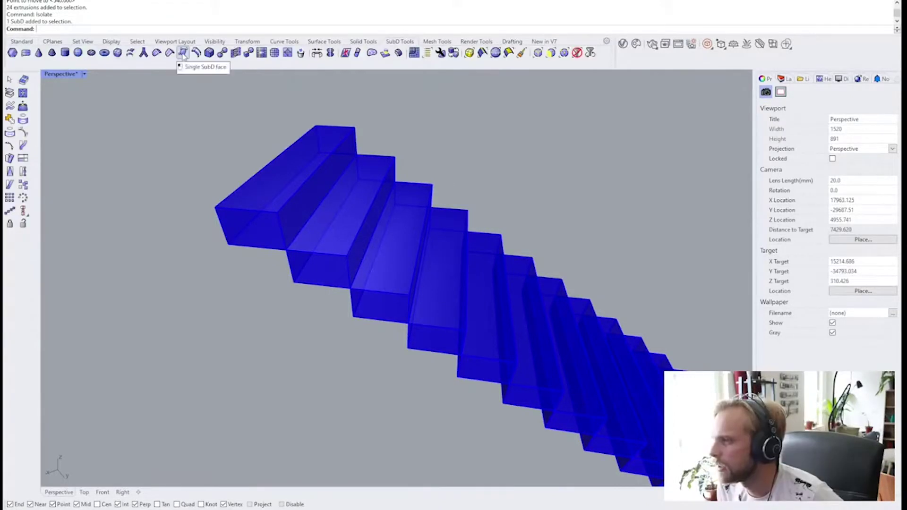
pyautogui.click(183, 53)
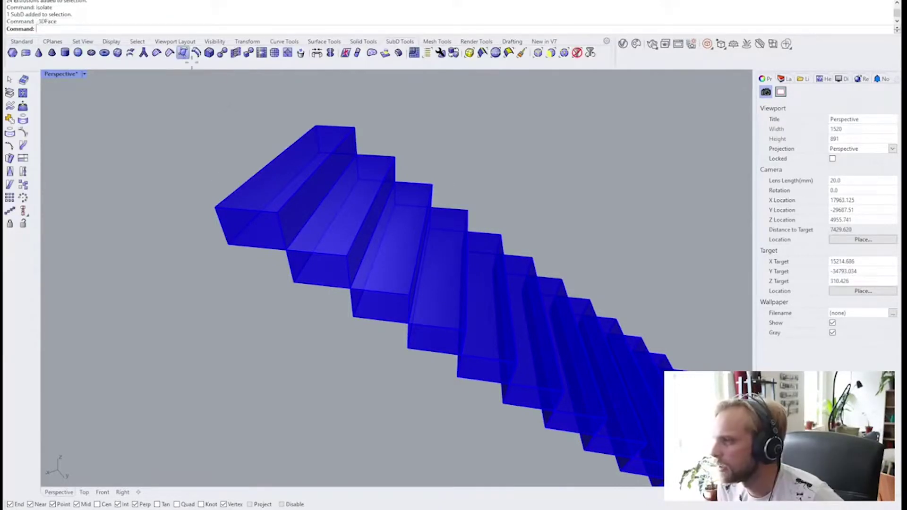
pyautogui.click(785, 80)
pyautogui.click(764, 92)
pyautogui.click(446, 218)
pyautogui.hotkey('ctrl', 'l')
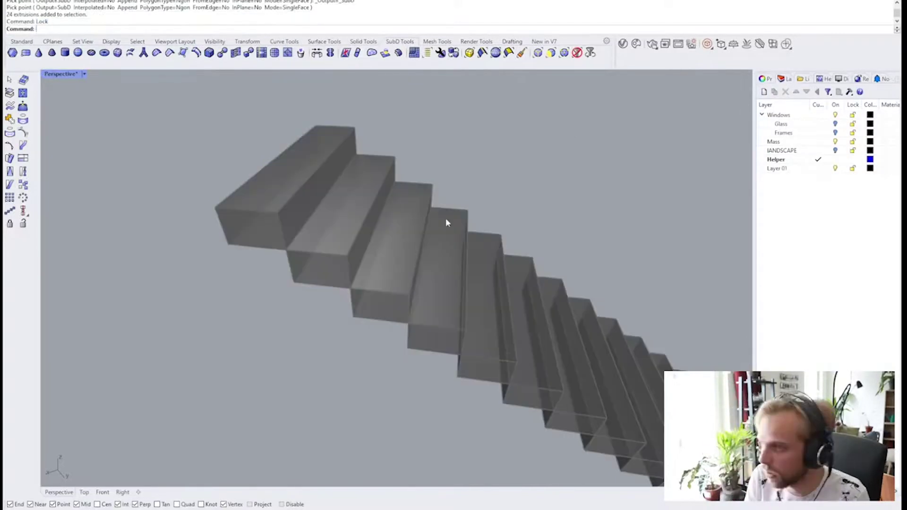
# Draw a single SubD face over the tread of the topmost step box, snapping to its four corners.
pyautogui.click(183, 52)
pyautogui.click(215, 208)
pyautogui.click(316, 126)
pyautogui.click(355, 127)
pyautogui.click(278, 212)
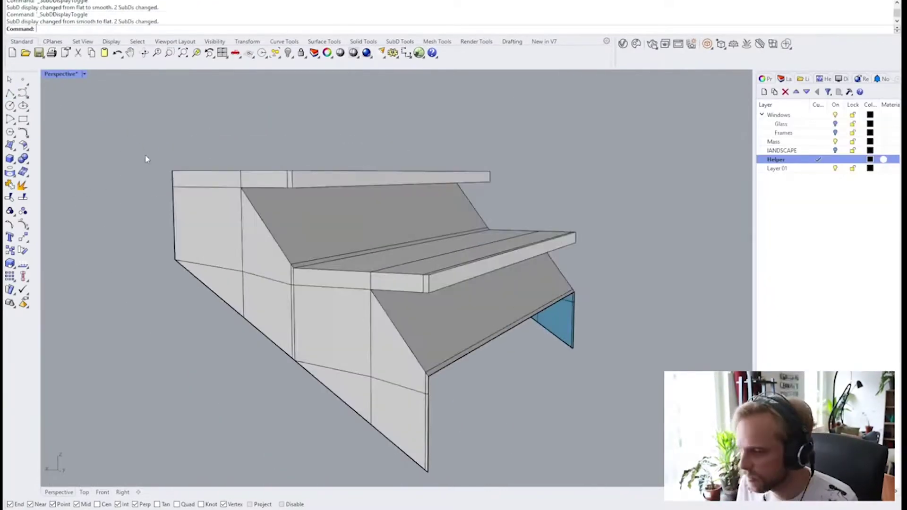
# Check the SubD stair shape by switching between smooth and flat display.
pyautogui.press('Tab')
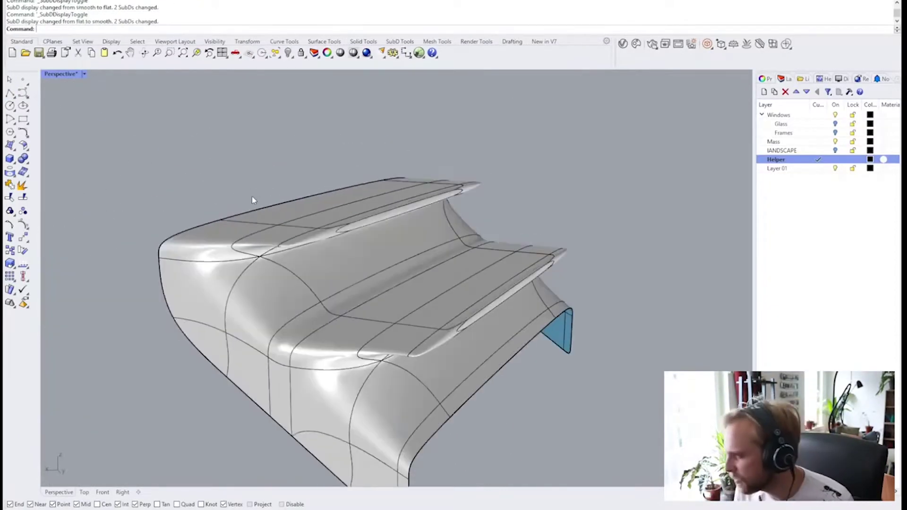
pyautogui.hotkey('ctrl', 'z')
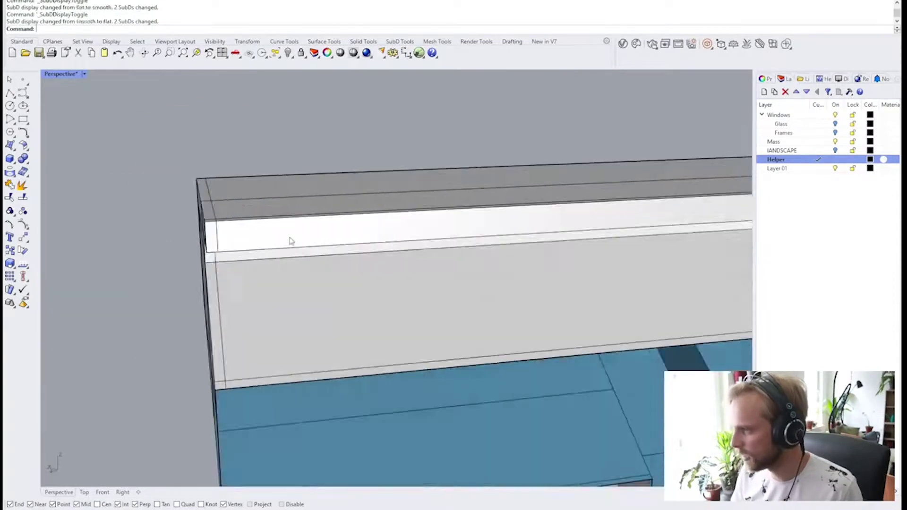
pyautogui.press('Tab')
pyautogui.keyDown('ctrl'); pyautogui.keyDown('shift'); pyautogui.click(321, 198); pyautogui.keyUp('shift'); pyautogui.keyUp('ctrl')
# Duplicate the SubD stair module and place the copy at a clear distance beside the original.
pyautogui.click(365, 193)
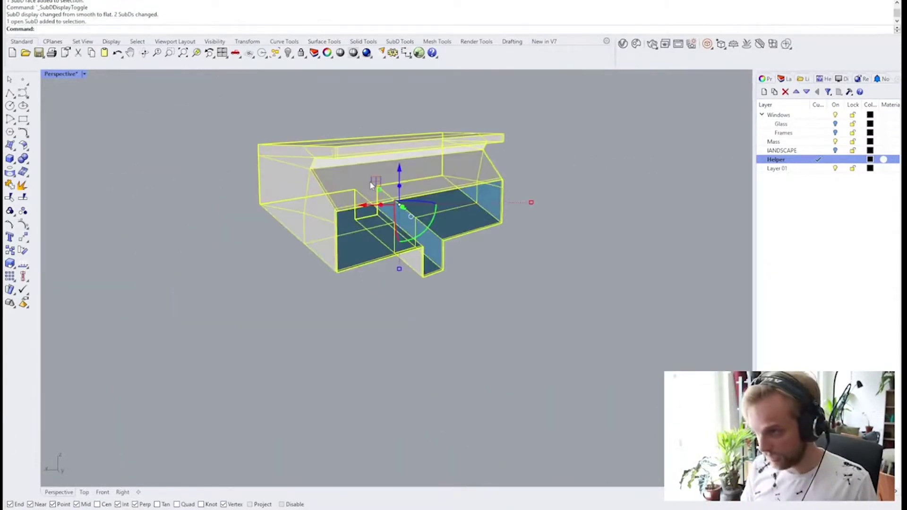
pyautogui.scroll(-6, 364, 192)
pyautogui.keyDown('shift'); pyautogui.moveTo(364, 193); pyautogui.dragTo(446, 218, button='right'); pyautogui.keyUp('shift')
pyautogui.scroll(-4, 398, 273)
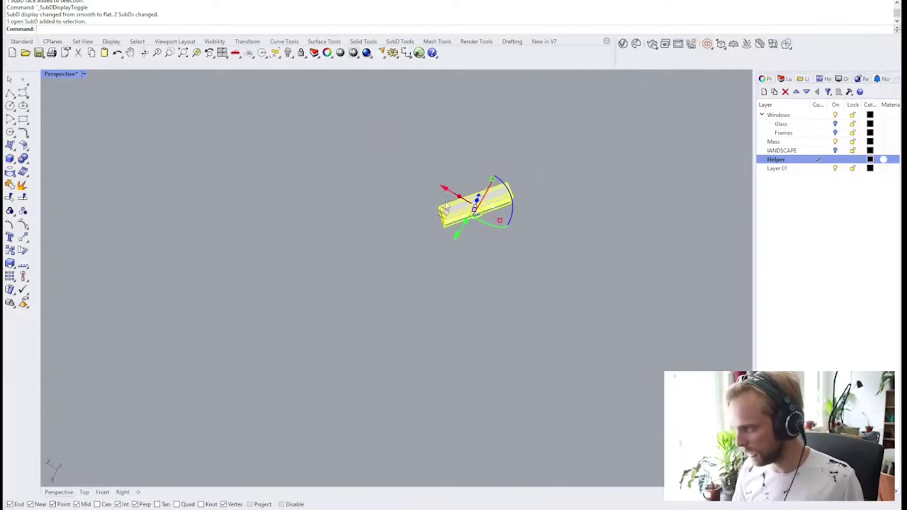
pyautogui.press('alt')
pyautogui.moveTo(443, 215)
pyautogui.mouseDown()
pyautogui.moveTo(249, 273)
pyautogui.moveTo(264, 265)
pyautogui.mouseUp()
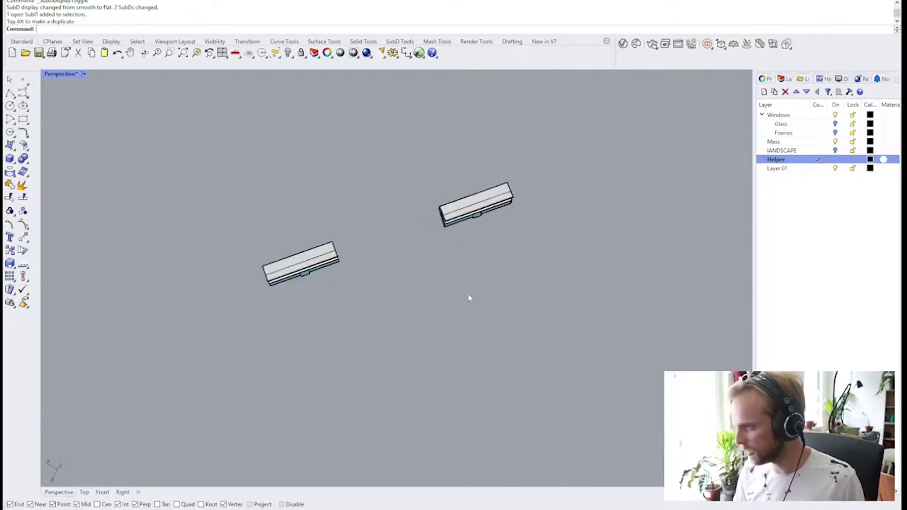
# Hide one of the two SubD stair modules and zoom in on the other.
pyautogui.click(298, 250)
pyautogui.hotkey('ctrl', 'h')
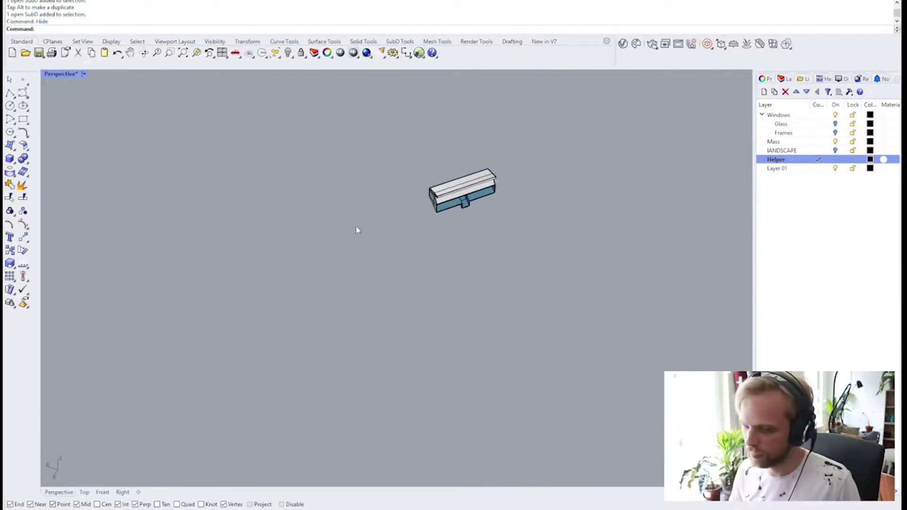
pyautogui.click(471, 196)
pyautogui.write('ZS')
pyautogui.press('Return')
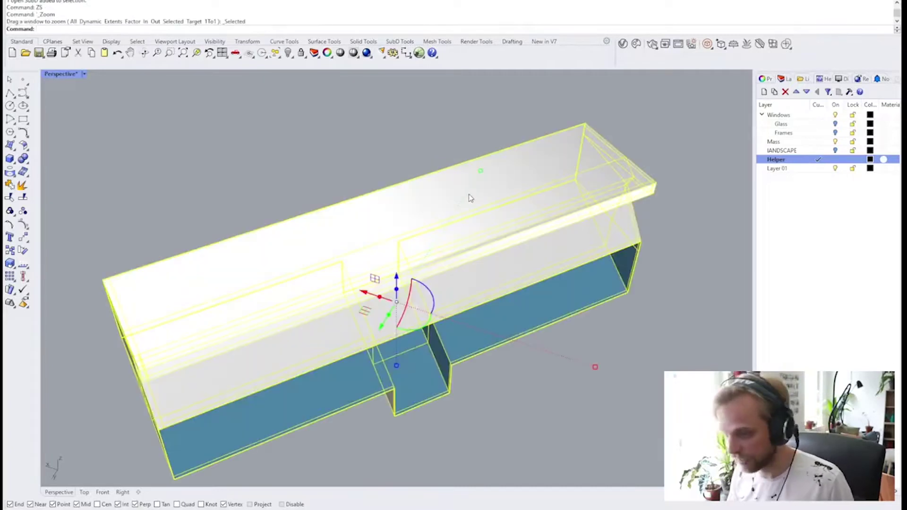
pyautogui.press('Escape')
pyautogui.moveTo(253, 190); pyautogui.dragTo(285, 237, button='right')
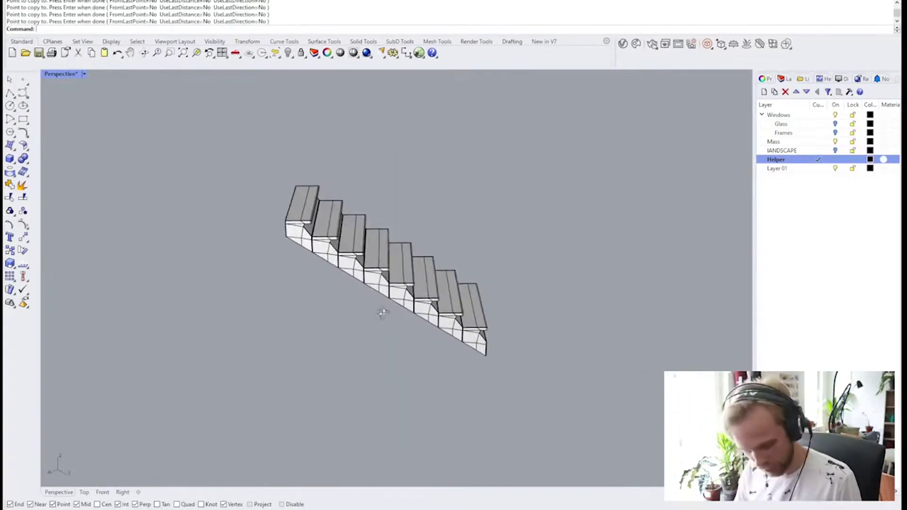
# Join all eight stair modules of the flight into one SubD with smooth joined edges.
pyautogui.moveTo(542, 410); pyautogui.dragTo(238, 174)
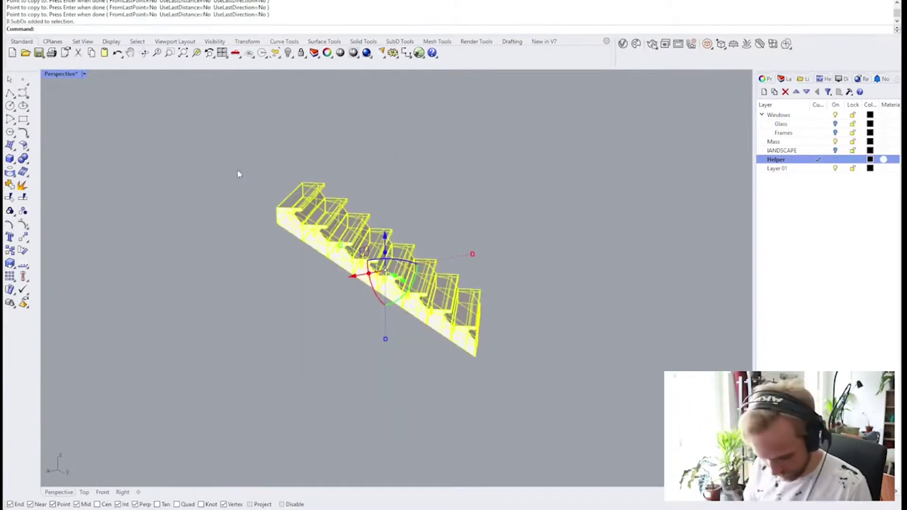
pyautogui.write('join')
pyautogui.press('Return')
pyautogui.press('Return')
pyautogui.press('Escape')
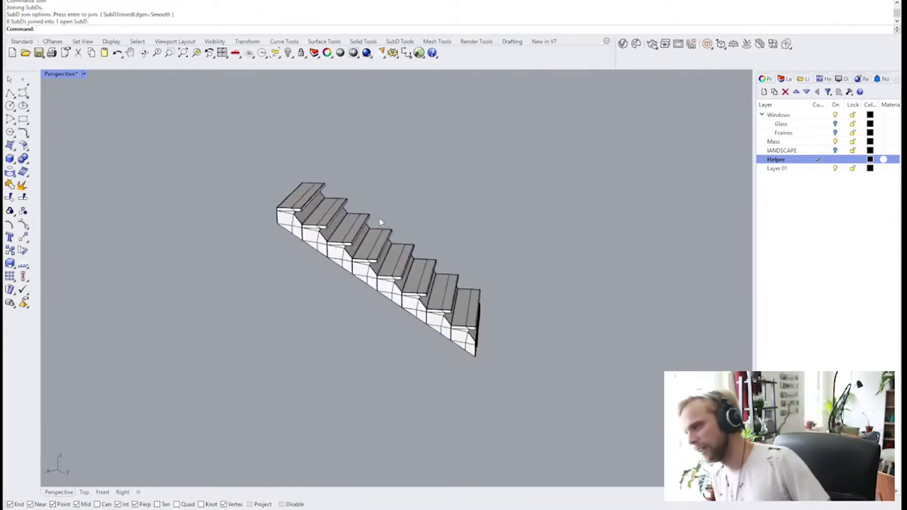
# Check the joined staircase's surface quality in smooth SubD display with an environment map, and return to flat display.
pyautogui.press('Tab')
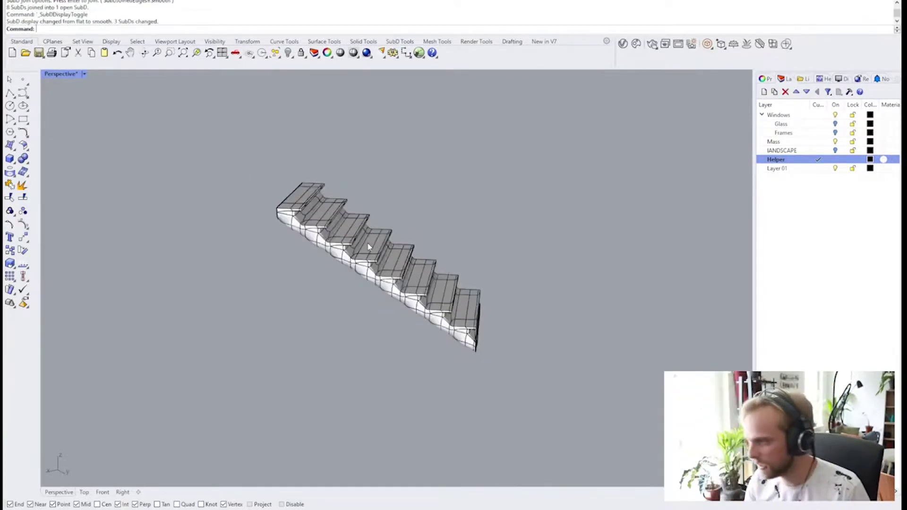
pyautogui.scroll(5, 445, 281)
pyautogui.moveTo(445, 281)
pyautogui.mouseDown(button='right')
pyautogui.moveTo(497, 300)
pyautogui.moveTo(209, 278)
pyautogui.moveTo(211, 271)
pyautogui.moveTo(255, 308)
pyautogui.mouseUp(button='right')
pyautogui.scroll(5, 496, 300)
pyautogui.write('EMap')
pyautogui.press('Return')
pyautogui.moveTo(310, 304); pyautogui.dragTo(363, 319, button='right')
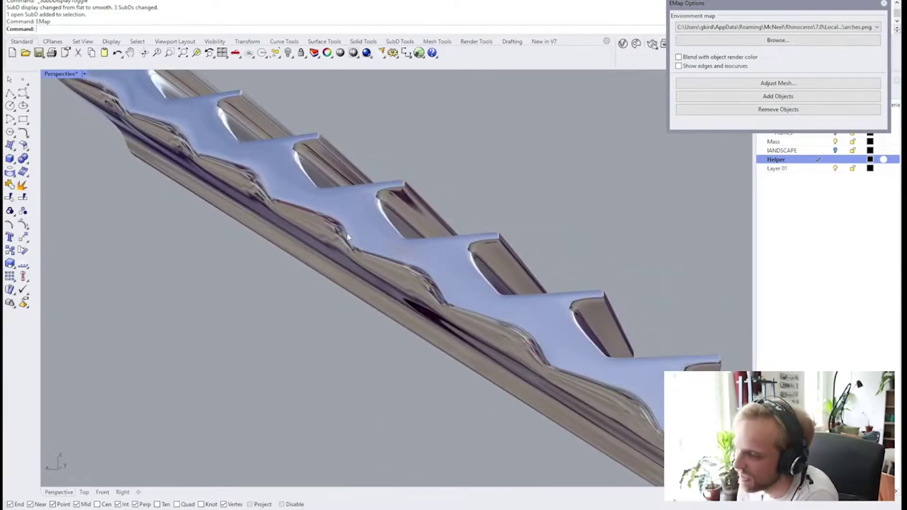
pyautogui.moveTo(347, 236); pyautogui.dragTo(468, 339, button='right')
pyautogui.press('Tab')
pyautogui.press('Escape')
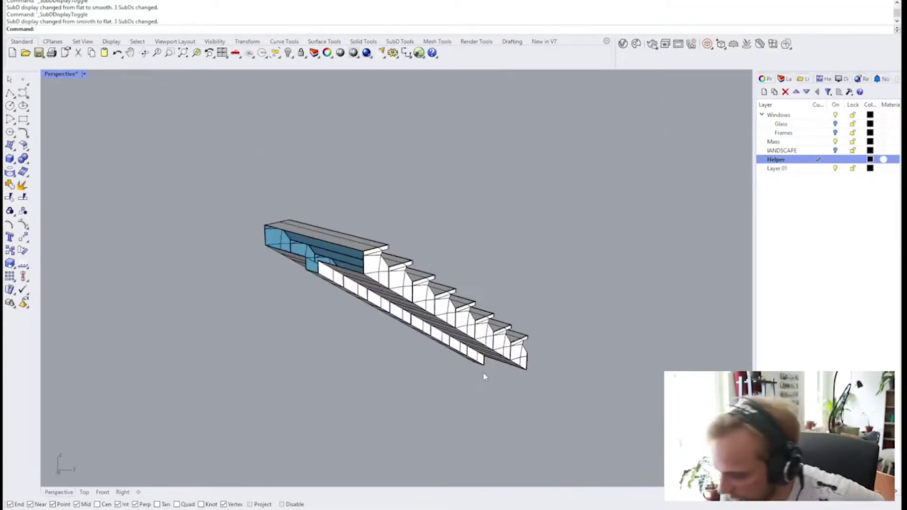
# Set the SubDs to smooth display, turn on the window Glass and Frames layers, and review the windows beside the stairs.
pyautogui.press('Tab')
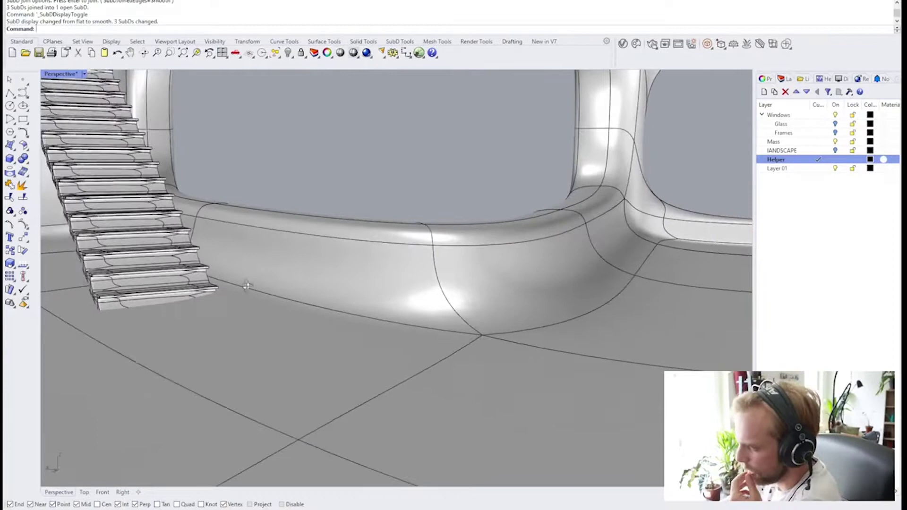
pyautogui.moveTo(246, 286); pyautogui.dragTo(215, 285, button='right')
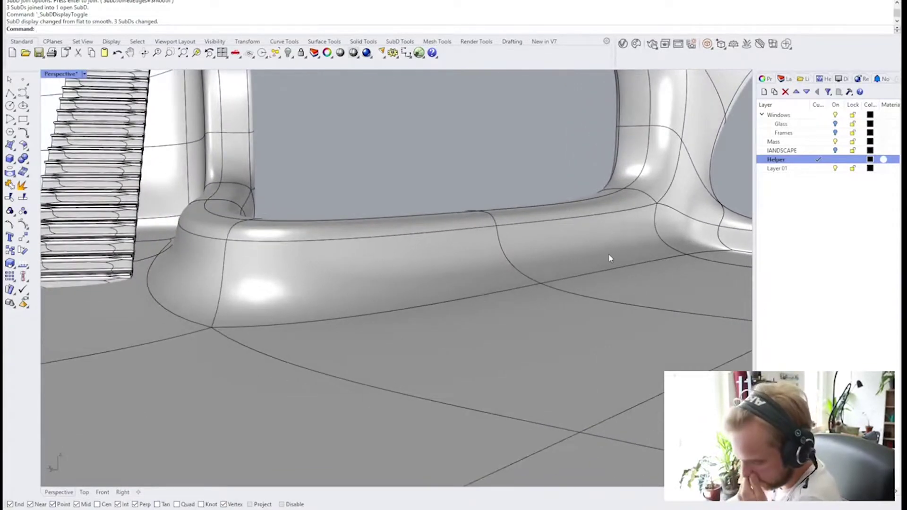
pyautogui.keyDown('ctrl'); pyautogui.keyDown('shift'); pyautogui.click(334, 242); pyautogui.keyUp('shift'); pyautogui.keyUp('ctrl')
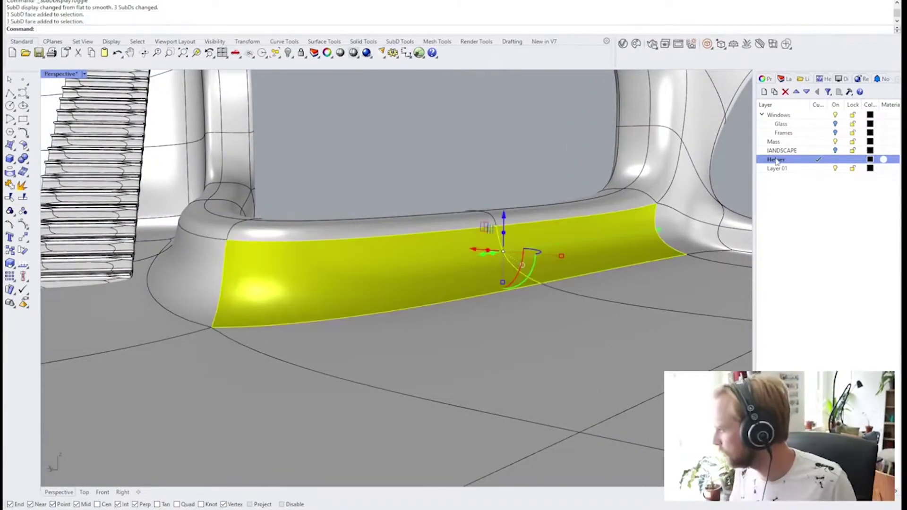
pyautogui.click(836, 133)
pyautogui.press('Escape')
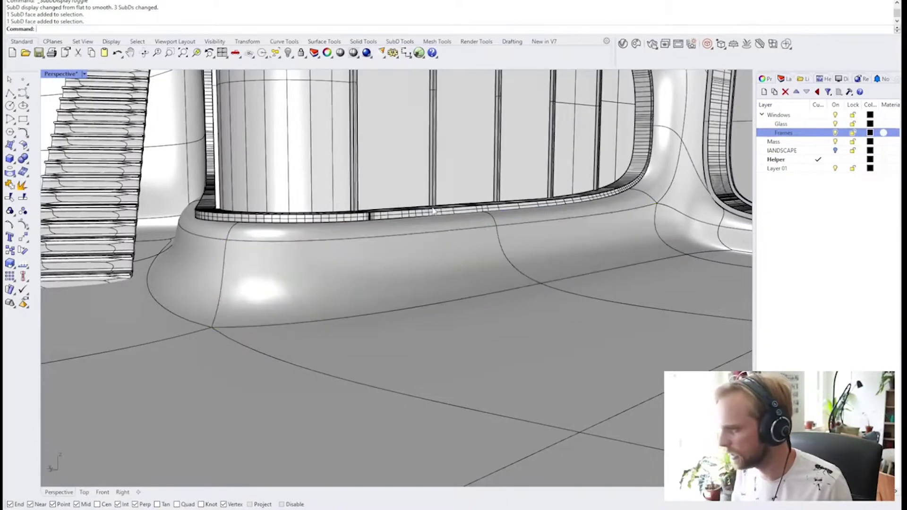
pyautogui.scroll(6, 456, 210)
pyautogui.scroll(-10, 385, 212)
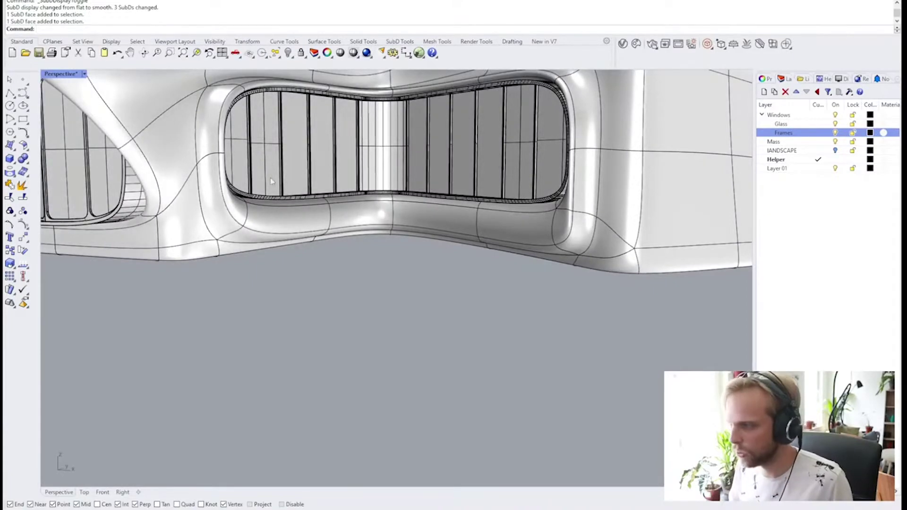
pyautogui.moveTo(271, 180); pyautogui.dragTo(397, 180, button='right')
pyautogui.scroll(6, 199, 232)
pyautogui.moveTo(184, 251); pyautogui.dragTo(356, 345, button='right')
pyautogui.scroll(-3, 268, 249)
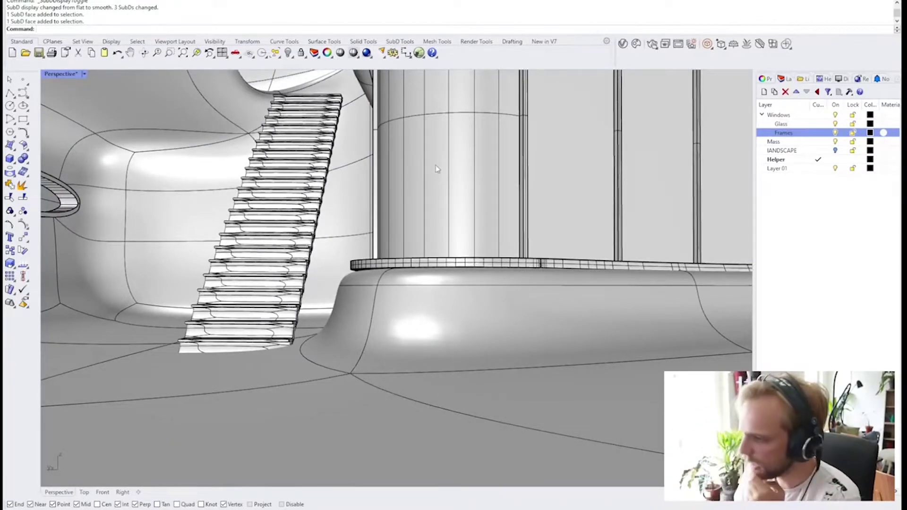
# Raise the SubD floor face at the foot of the stairs while in flat display.
pyautogui.keyDown('ctrl'); pyautogui.keyDown('shift'); pyautogui.click(205, 377); pyautogui.keyUp('shift'); pyautogui.keyUp('ctrl')
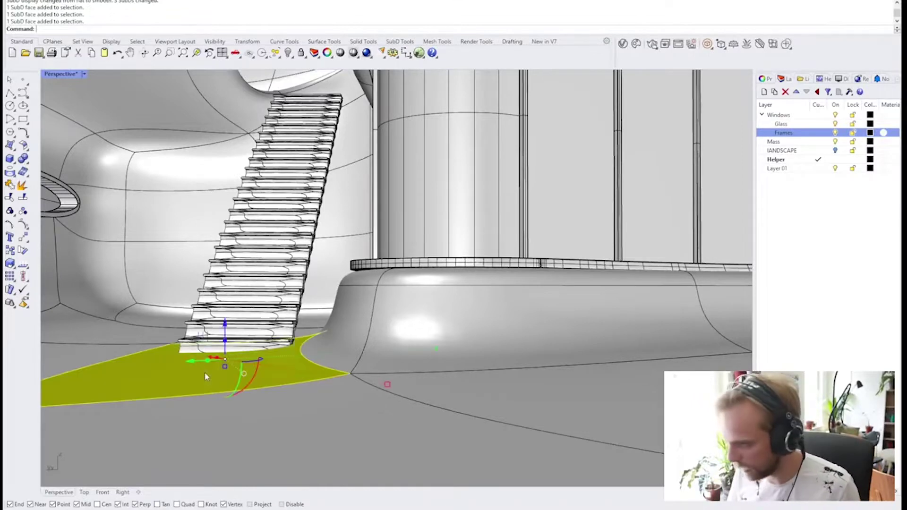
pyautogui.moveTo(260, 360); pyautogui.dragTo(287, 365, button='right')
pyautogui.scroll(-2, 287, 365)
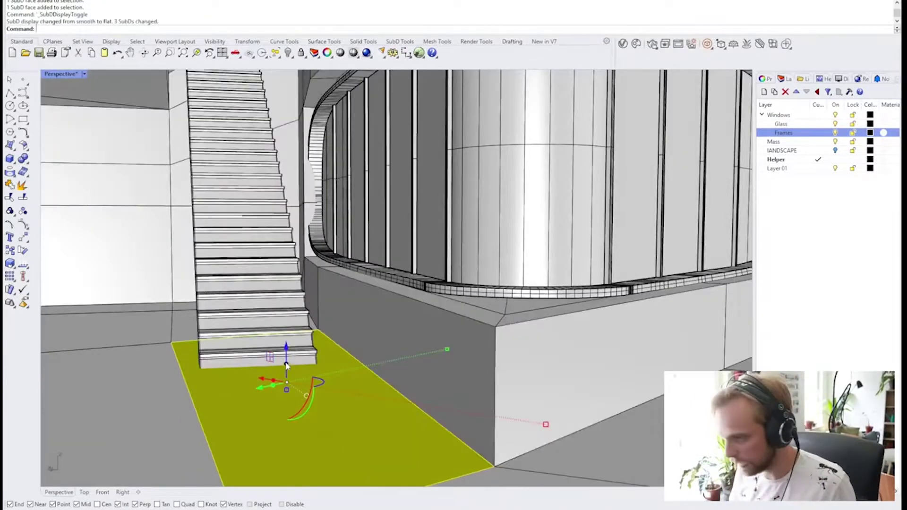
pyautogui.press('Tab')
pyautogui.moveTo(278, 328); pyautogui.dragTo(372, 251, button='right')
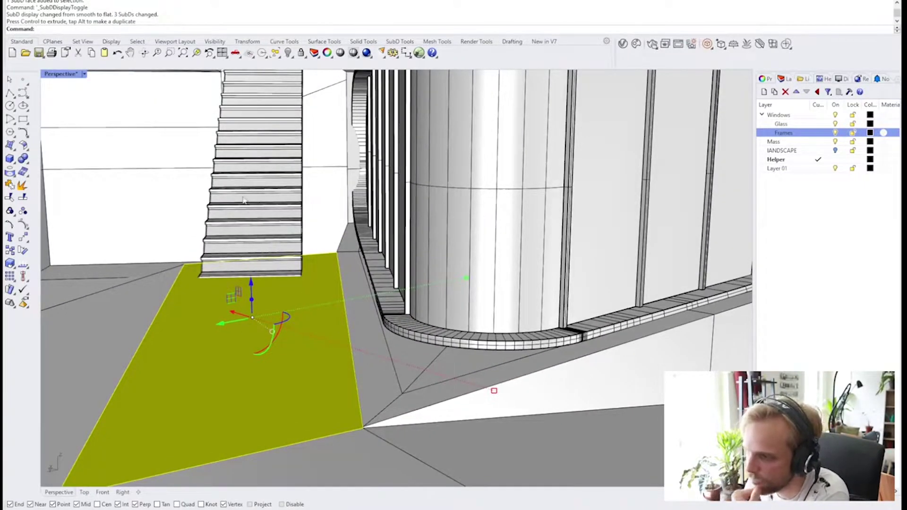
pyautogui.moveTo(229, 233); pyautogui.dragTo(296, 308, button='right')
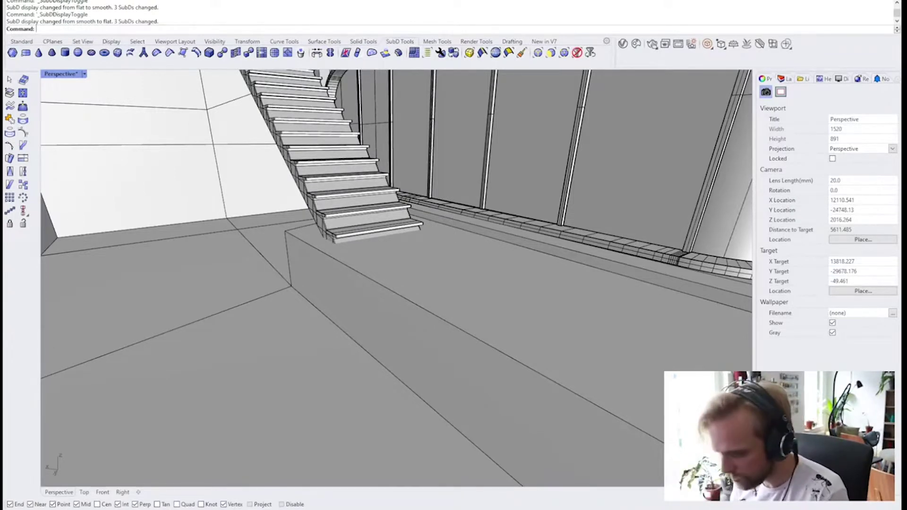
# Check the whole house from outside by switching between flat and smooth SubD display.
pyautogui.scroll(-18, 312, 228)
pyautogui.moveTo(415, 189); pyautogui.dragTo(326, 216, button='right')
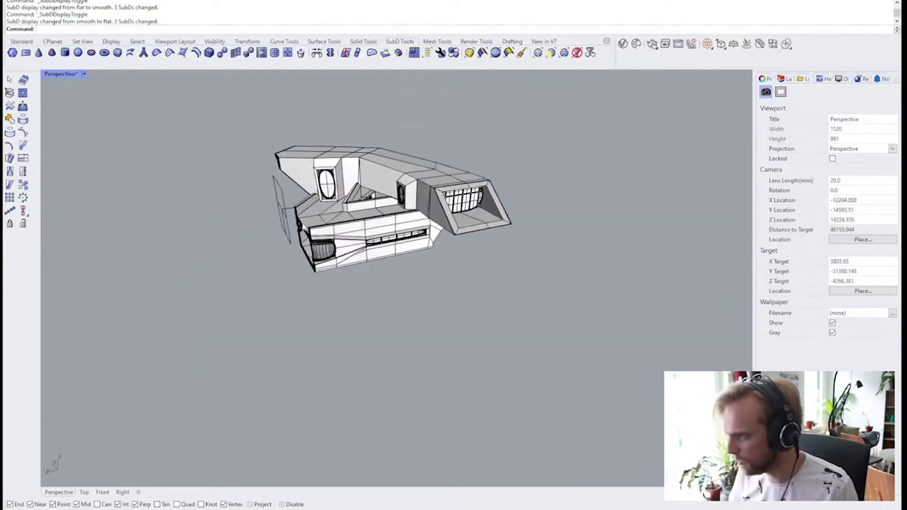
pyautogui.scroll(4, 326, 217)
pyautogui.press('Tab')
pyautogui.press('Tab')
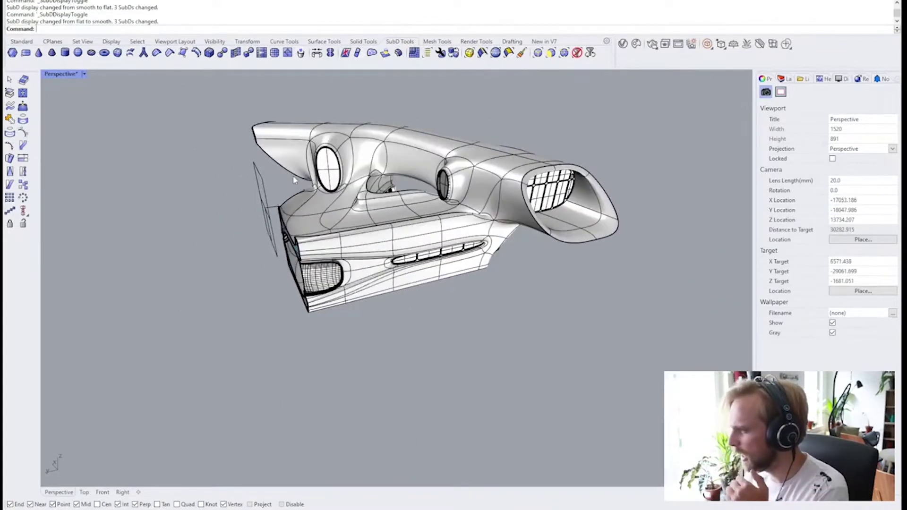
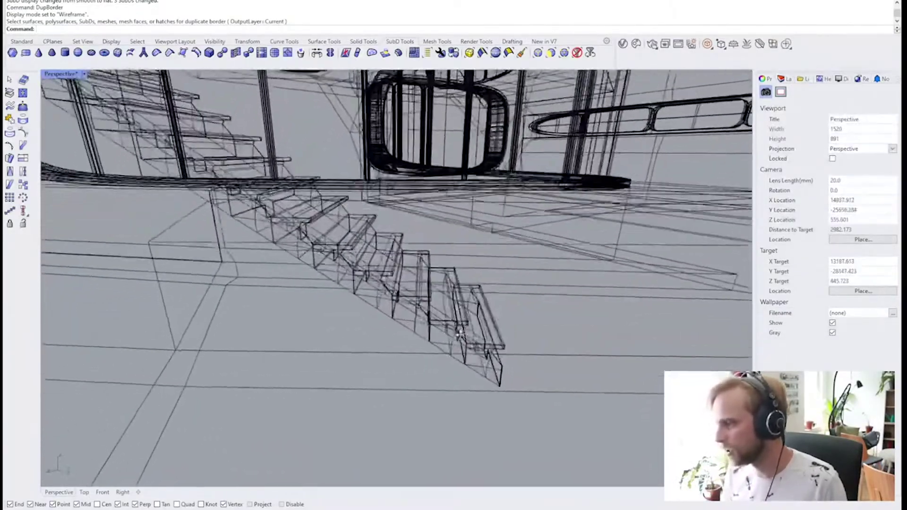
# Examine the lower part of the staircase in wireframe and return the viewport to shaded display.
pyautogui.moveTo(368, 290); pyautogui.dragTo(347, 299, button='right')
pyautogui.moveTo(219, 212); pyautogui.dragTo(257, 206, button='right')
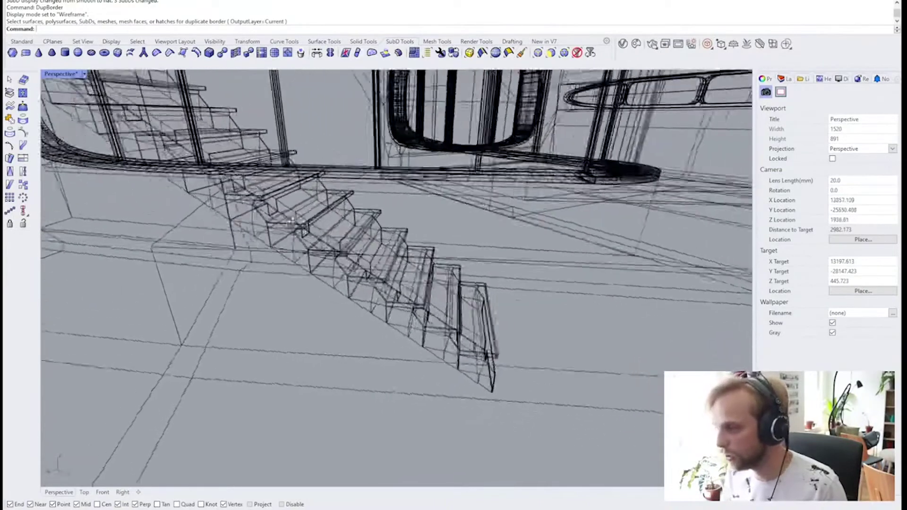
pyautogui.scroll(6, 257, 242)
pyautogui.moveTo(256, 242)
pyautogui.mouseDown(button='right')
pyautogui.moveTo(294, 221)
pyautogui.moveTo(269, 239)
pyautogui.mouseUp(button='right')
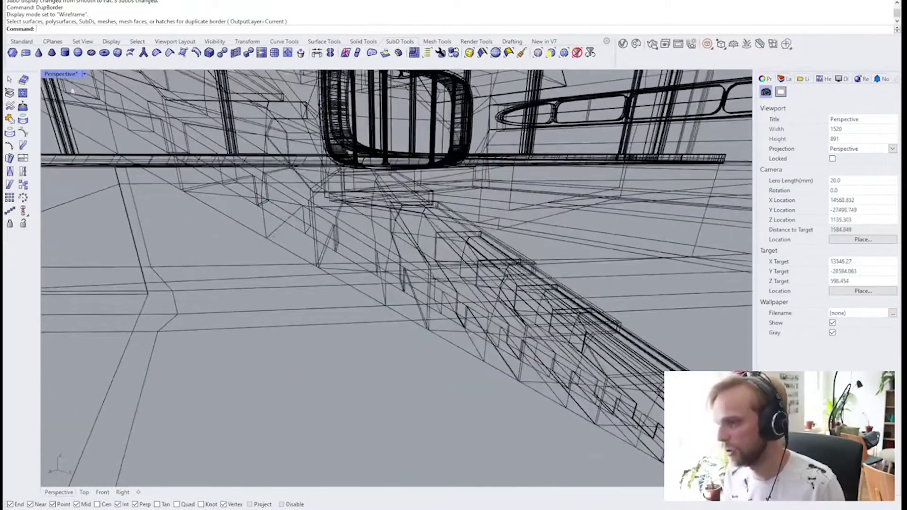
pyautogui.click(60, 74)
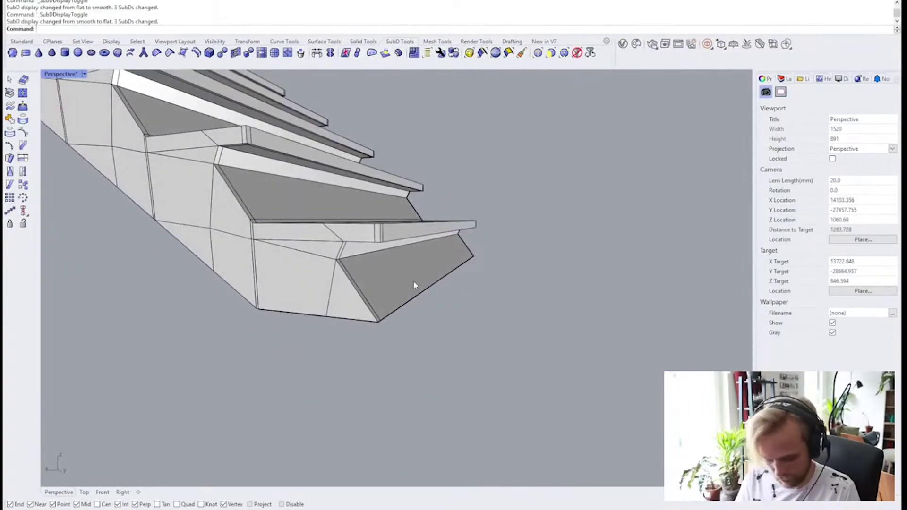
# Show all hidden objects again so the house surrounds the staircase.
pyautogui.write('Show')
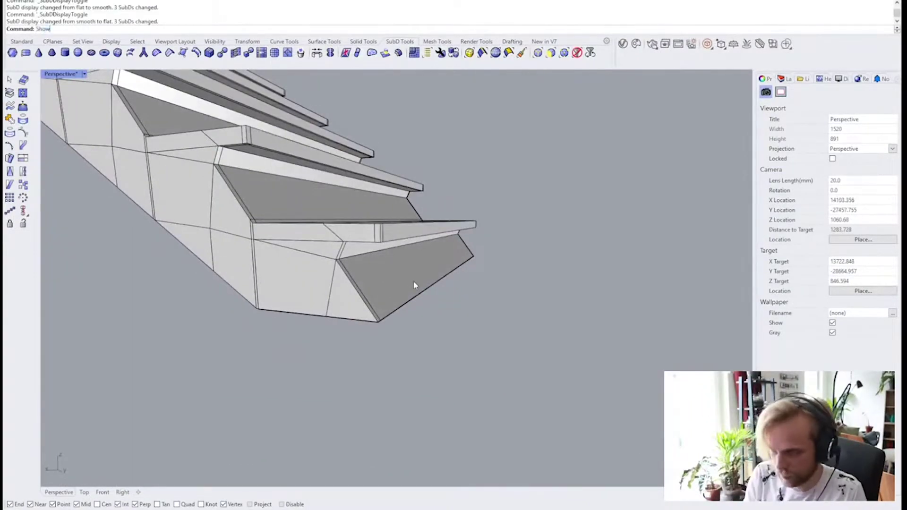
pyautogui.press('Return')
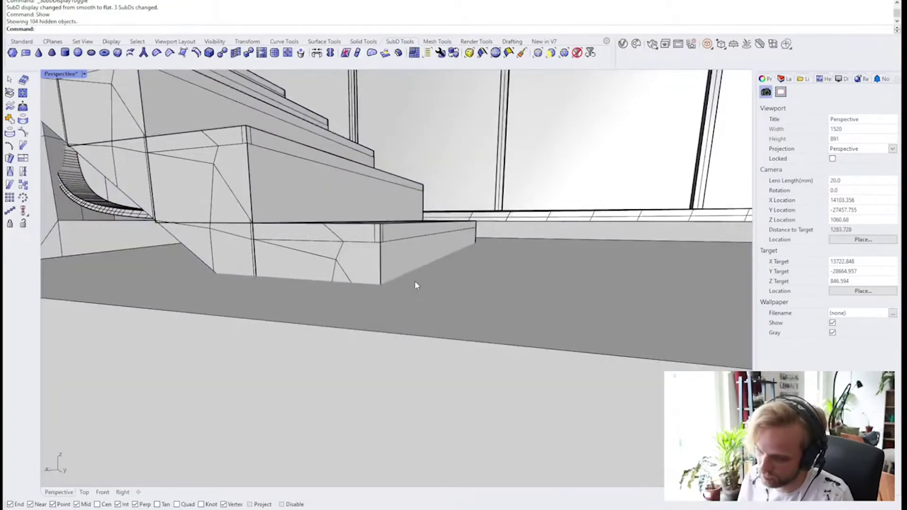
pyautogui.moveTo(416, 282); pyautogui.dragTo(486, 231, button='right')
pyautogui.scroll(-6, 465, 263)
pyautogui.scroll(-4, 345, 229)
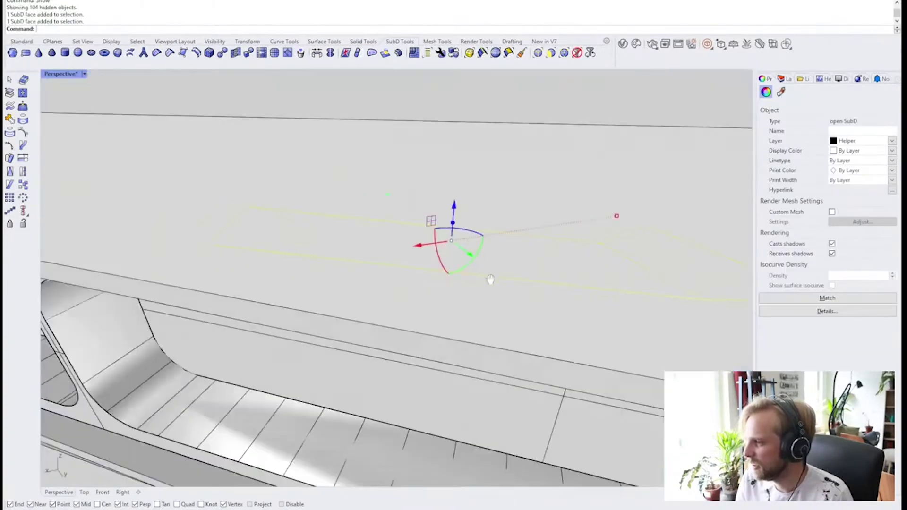
# Move the top face of the platform beneath the stairs vertically, using wireframe display to pick the target point.
pyautogui.scroll(5, 277, 224)
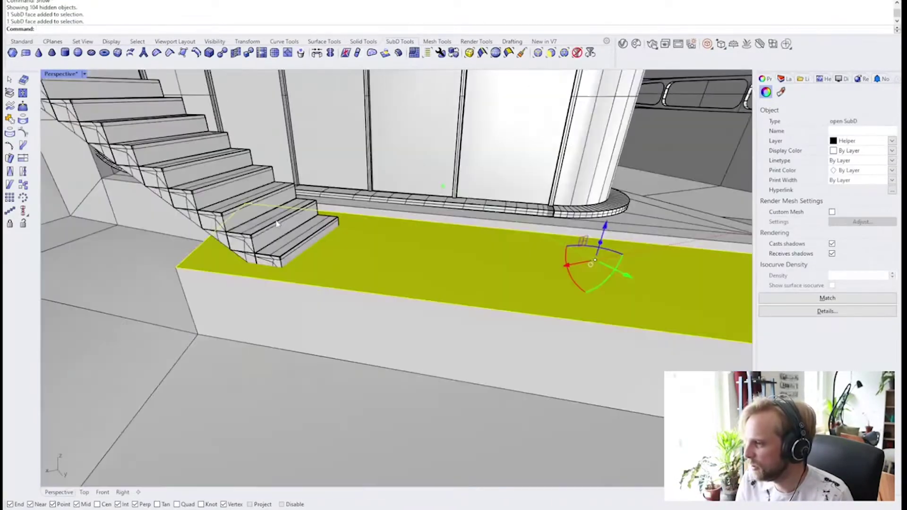
pyautogui.moveTo(192, 273); pyautogui.dragTo(294, 258, button='right')
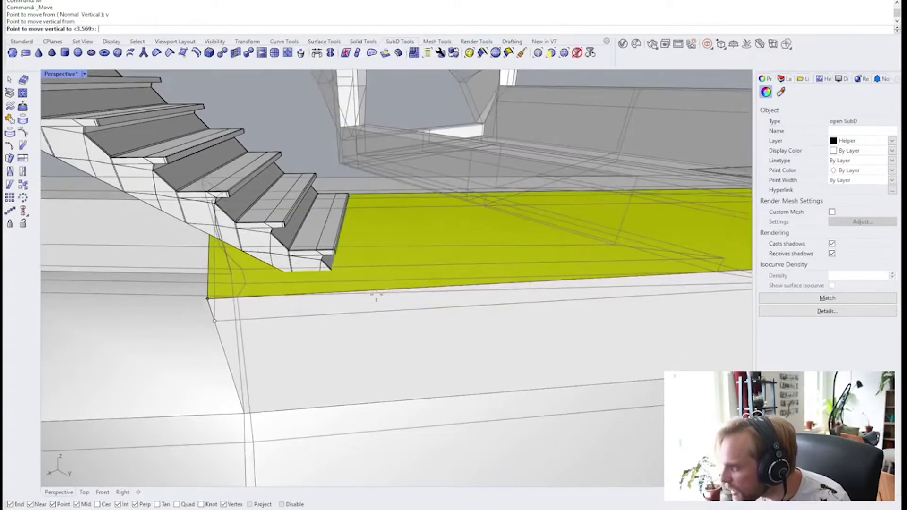
pyautogui.click(61, 74)
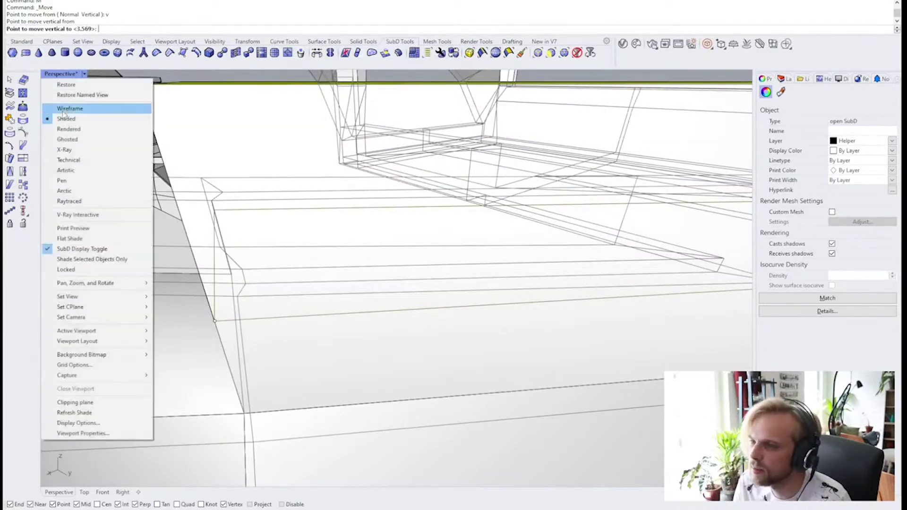
pyautogui.click(66, 109)
pyautogui.click(381, 306)
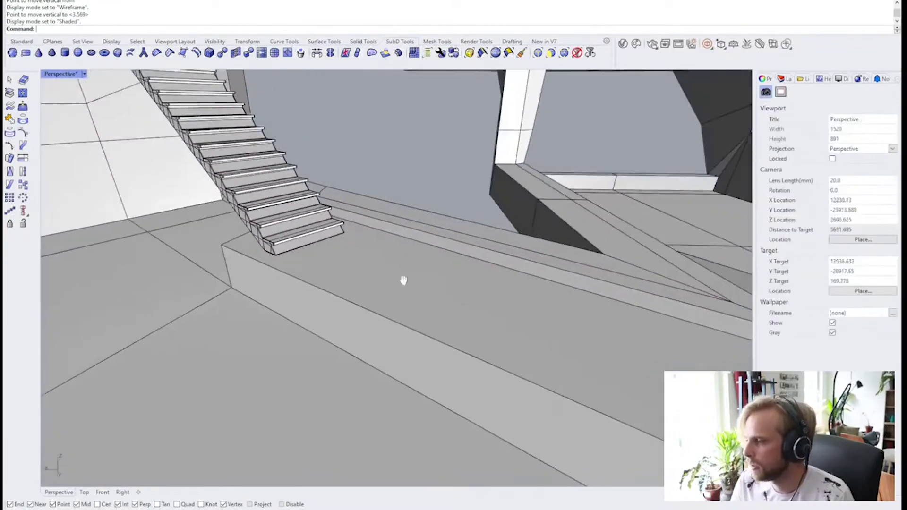
# Delete the top face of the platform beneath the stairs and inspect the geometry inside it.
pyautogui.scroll(3, 405, 280)
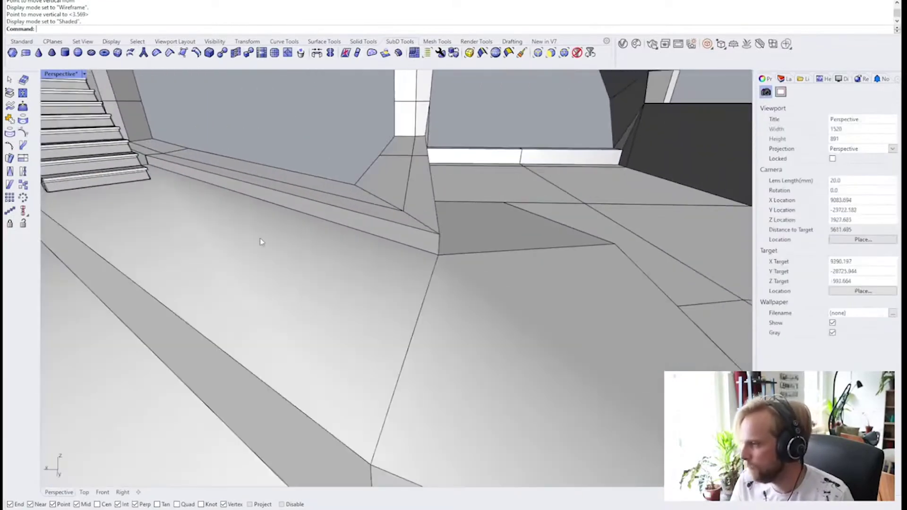
pyautogui.keyDown('ctrl'); pyautogui.keyDown('shift'); pyautogui.click(262, 259); pyautogui.keyUp('shift'); pyautogui.keyUp('ctrl')
pyautogui.press('Delete')
pyautogui.moveTo(263, 261); pyautogui.dragTo(427, 215, button='right')
pyautogui.scroll(-2, 314, 218)
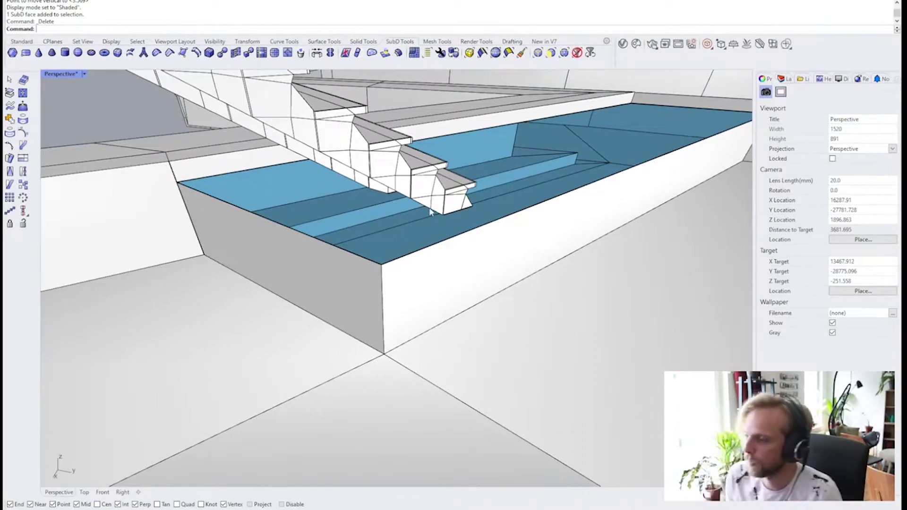
pyautogui.moveTo(404, 214); pyautogui.dragTo(307, 269, button='right')
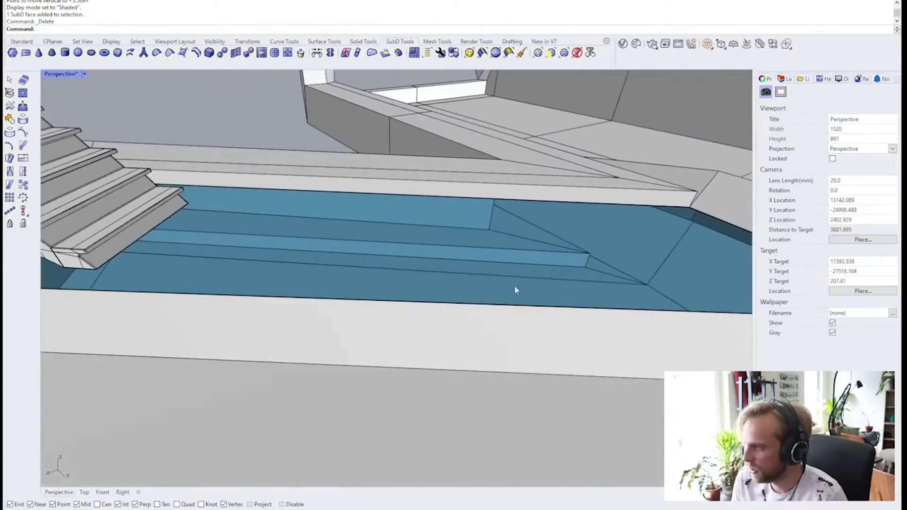
pyautogui.moveTo(516, 290); pyautogui.dragTo(399, 194, button='right')
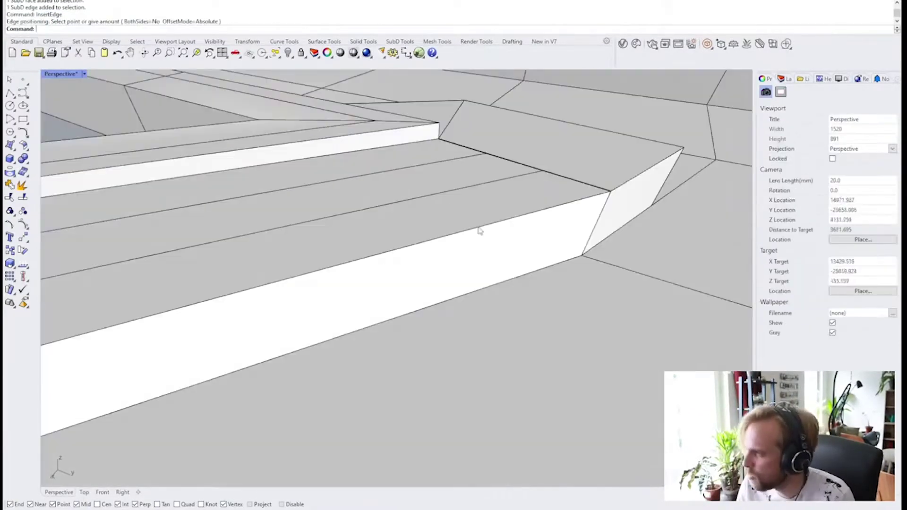
# Select the narrow strip's edge on the platform top and check the house with Zebra analysis using vertical stripes in the Thinner size.
pyautogui.keyDown('ctrl'); pyautogui.keyDown('shift'); pyautogui.click(530, 165); pyautogui.keyUp('shift'); pyautogui.keyUp('ctrl')
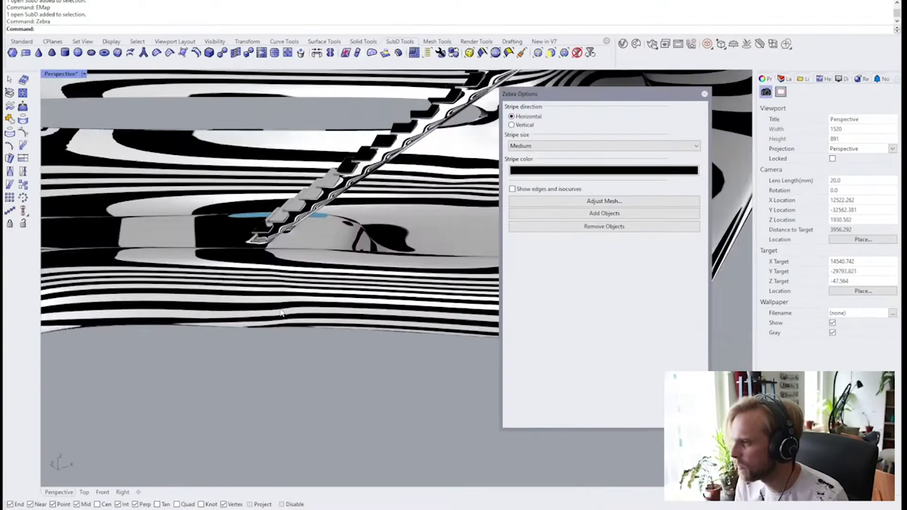
pyautogui.click(527, 146)
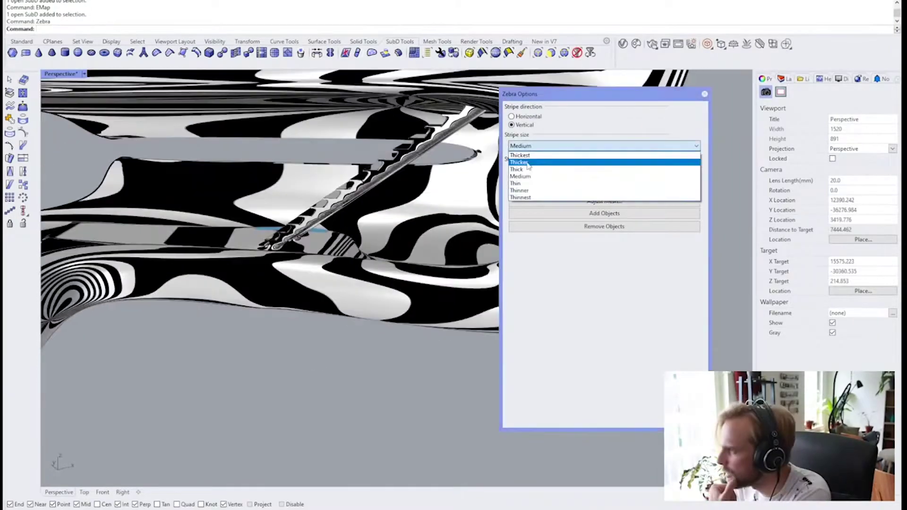
pyautogui.click(520, 191)
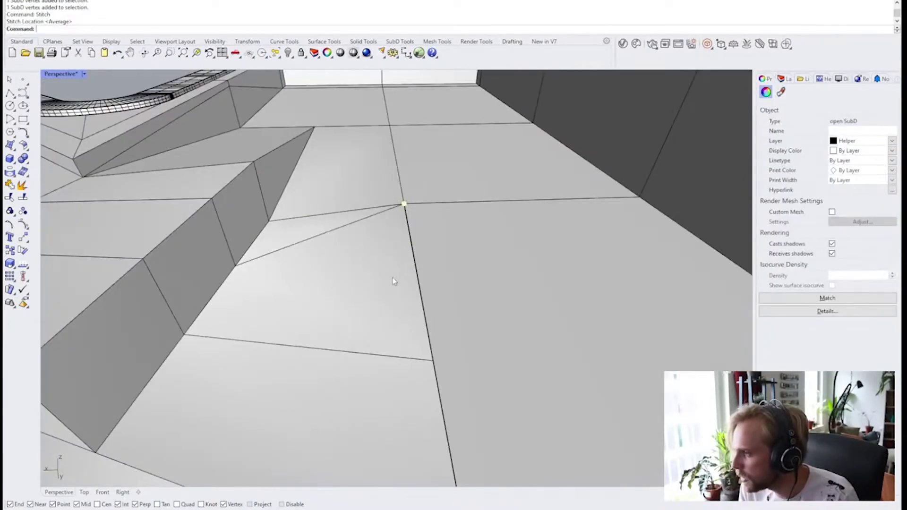
# Stitch the floor vertex beside the platform onto the adjacent grid vertex and check the platform in smooth display.
pyautogui.press('Escape')
pyautogui.scroll(-3, 394, 282)
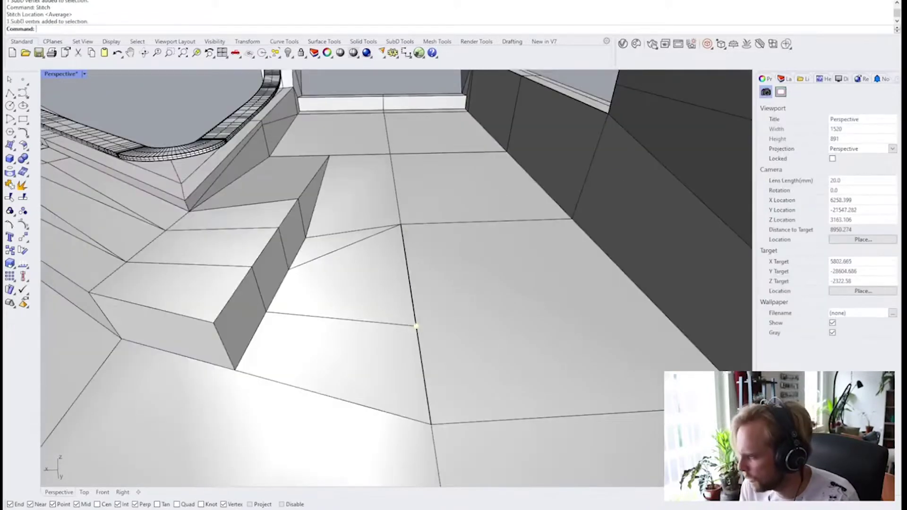
pyautogui.click(432, 424)
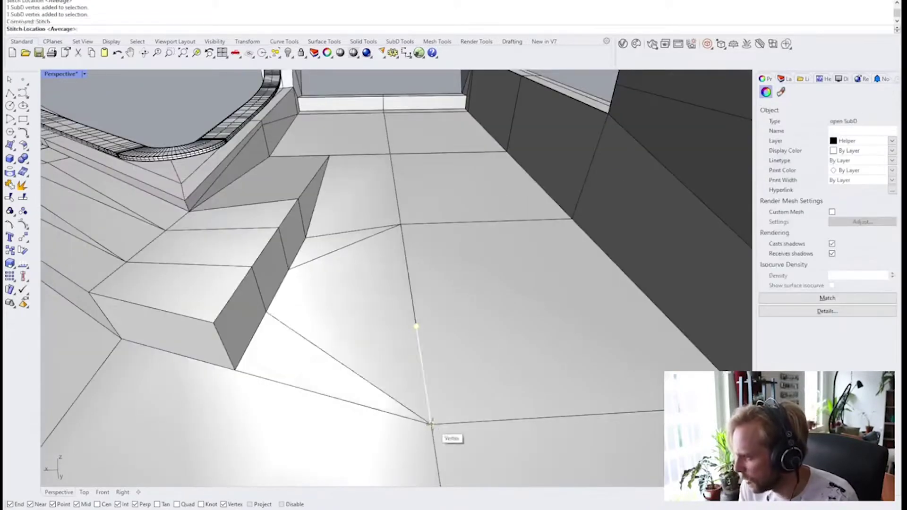
pyautogui.press('Escape')
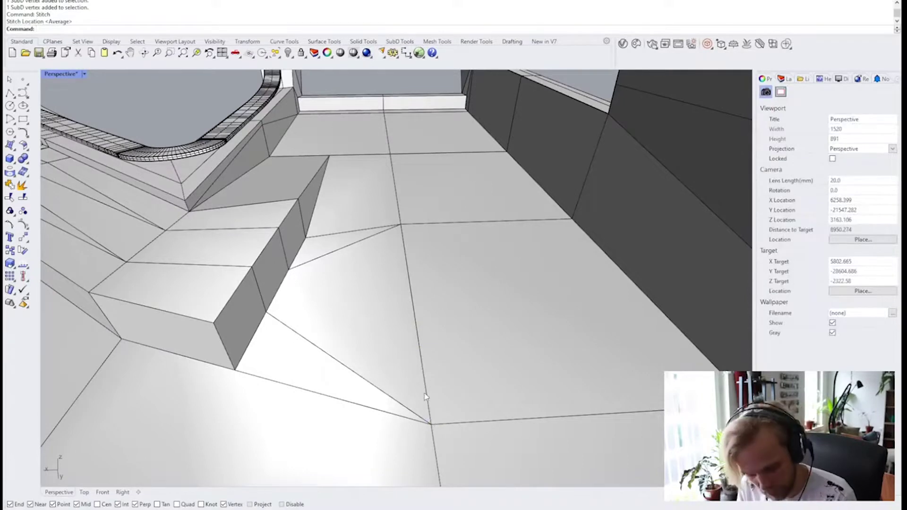
pyautogui.press('Tab')
pyautogui.moveTo(404, 365); pyautogui.dragTo(415, 336, button='right')
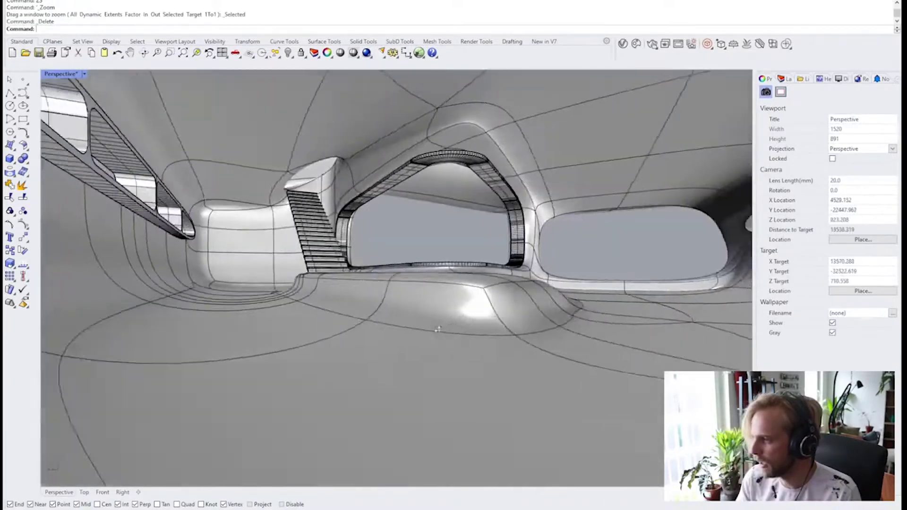
pyautogui.moveTo(438, 329); pyautogui.dragTo(460, 368, button='right')
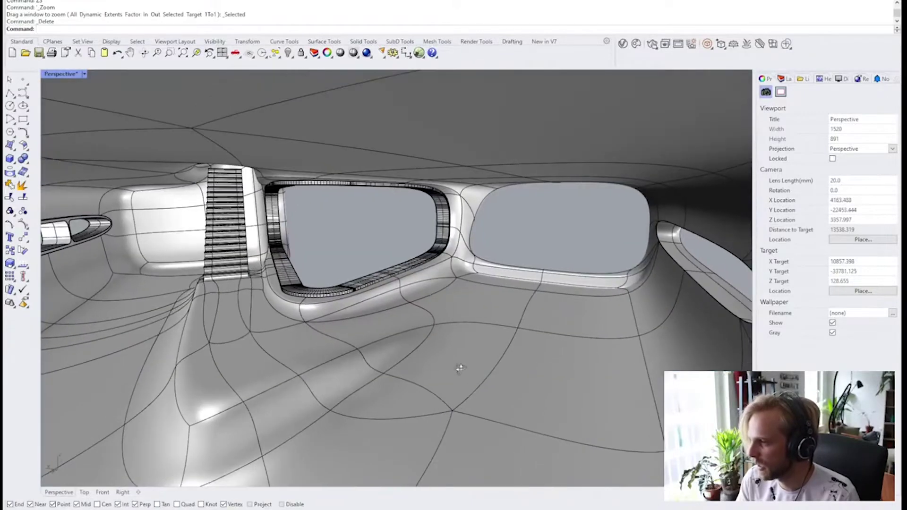
pyautogui.keyDown('shift'); pyautogui.moveTo(342, 374); pyautogui.dragTo(405, 349, button='right'); pyautogui.keyUp('shift')
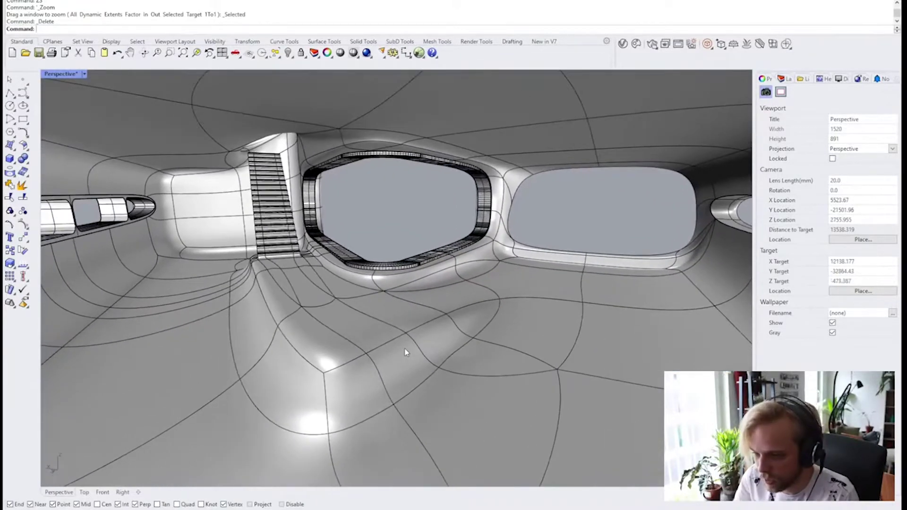
# Return the SubD to flat display and select part of the platform's front slope.
pyautogui.press('Tab')
pyautogui.scroll(2, 405, 352)
pyautogui.keyDown('ctrl'); pyautogui.keyDown('shift'); pyautogui.click(405, 352); pyautogui.keyUp('shift'); pyautogui.keyUp('ctrl')
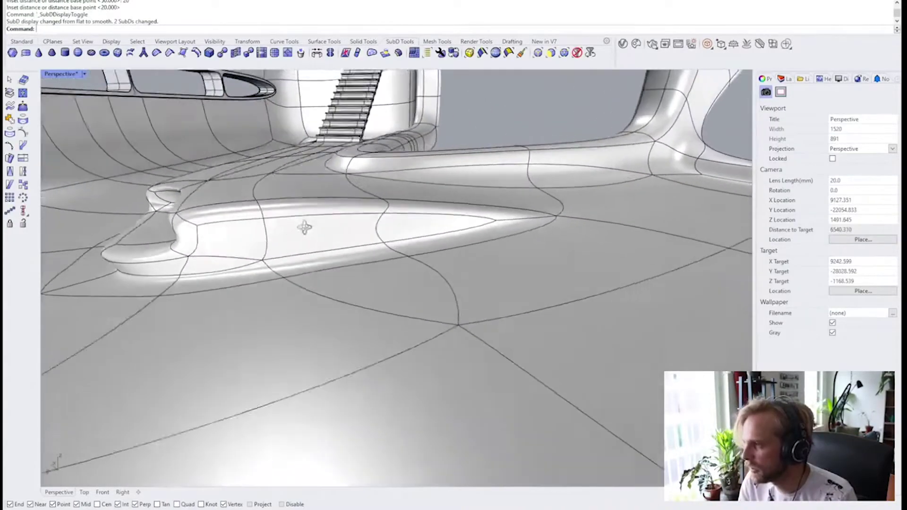
# Examine the recessed end of the platform and its inset borders in flat and smooth display.
pyautogui.moveTo(304, 228); pyautogui.dragTo(213, 280, button='right')
pyautogui.press('Tab')
pyautogui.scroll(5, 473, 264)
pyautogui.scroll(-3, 266, 288)
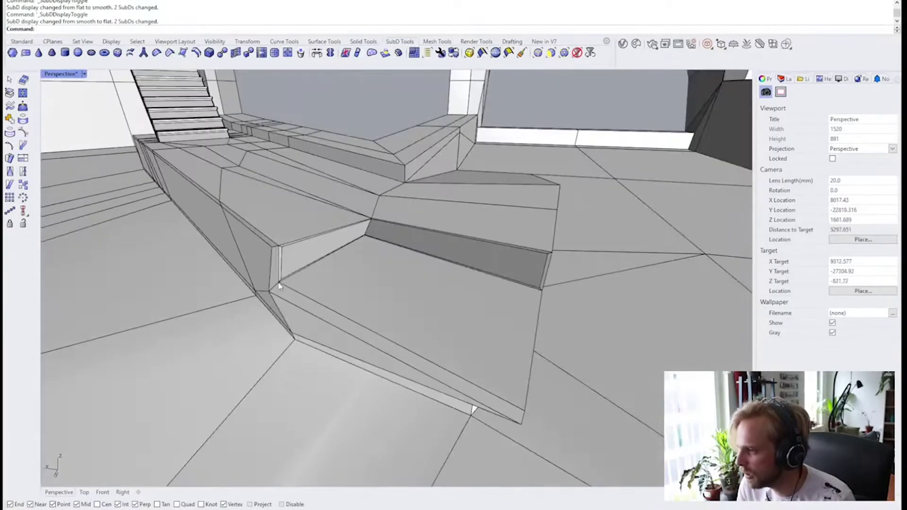
pyautogui.scroll(2, 276, 278)
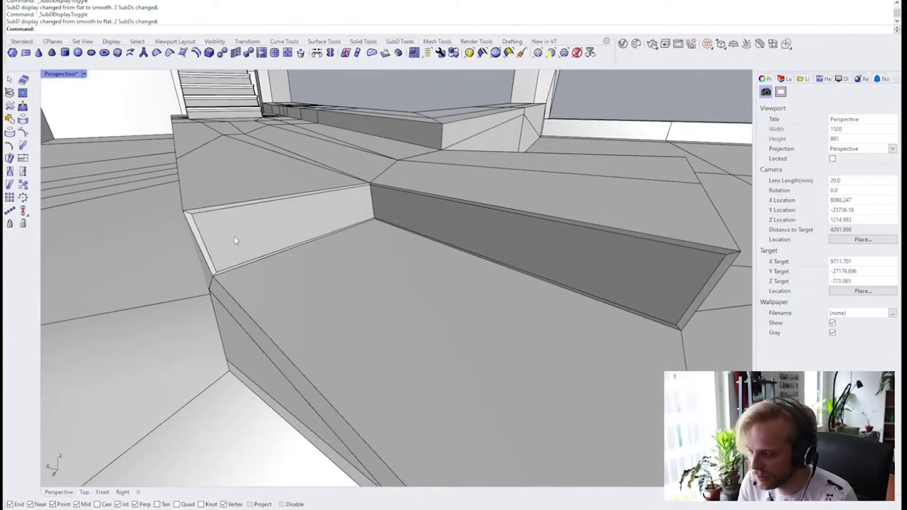
pyautogui.moveTo(254, 233); pyautogui.dragTo(362, 277, button='right')
pyautogui.press('Tab')
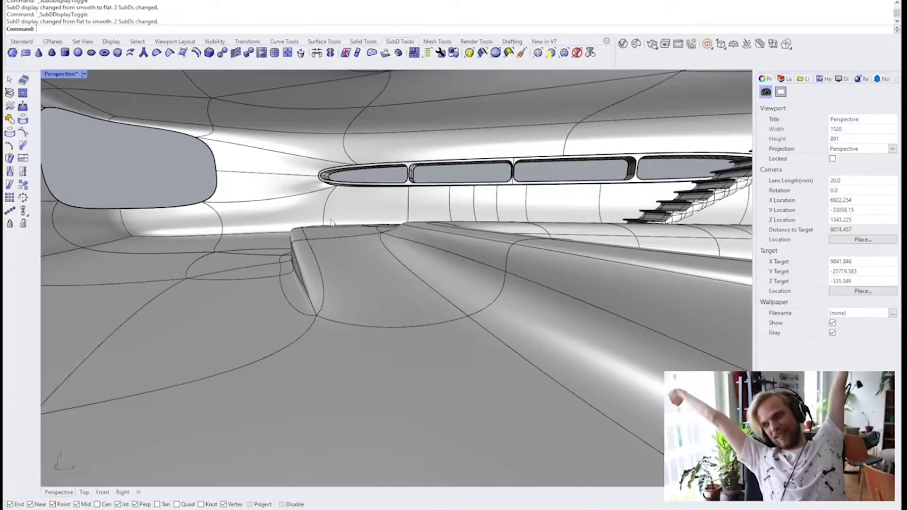
pyautogui.moveTo(339, 233); pyautogui.dragTo(383, 244, button='right')
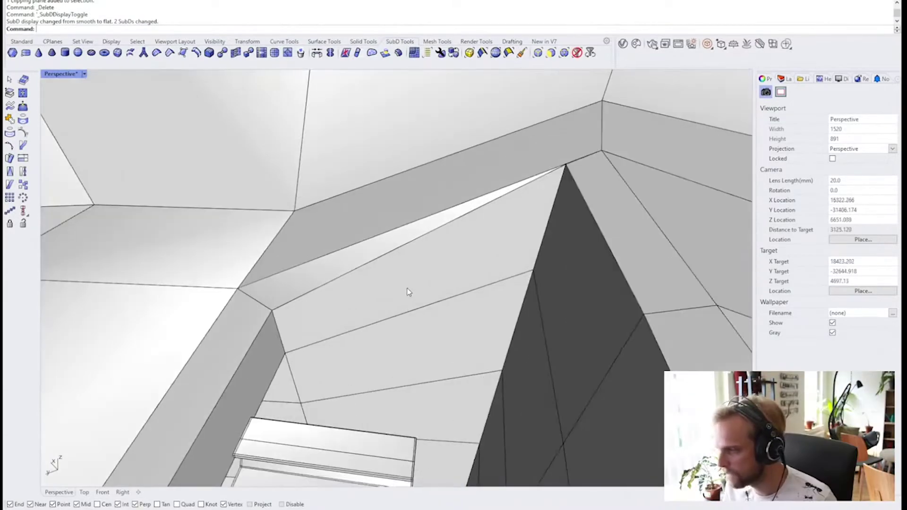
# Delete the sloped wall face above the top of the stairs and inspect the geometry behind the opening.
pyautogui.keyDown('ctrl'); pyautogui.keyDown('shift'); pyautogui.click(409, 292); pyautogui.keyUp('shift'); pyautogui.keyUp('ctrl')
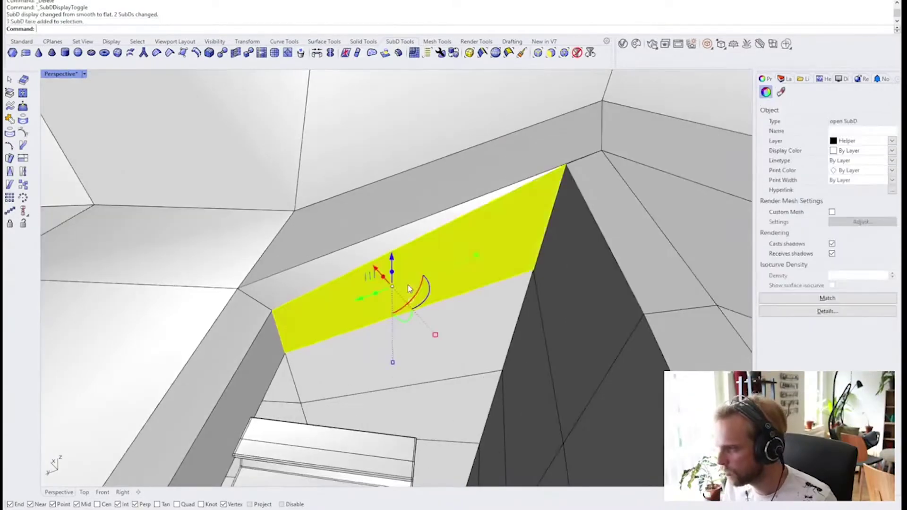
pyautogui.press('Delete')
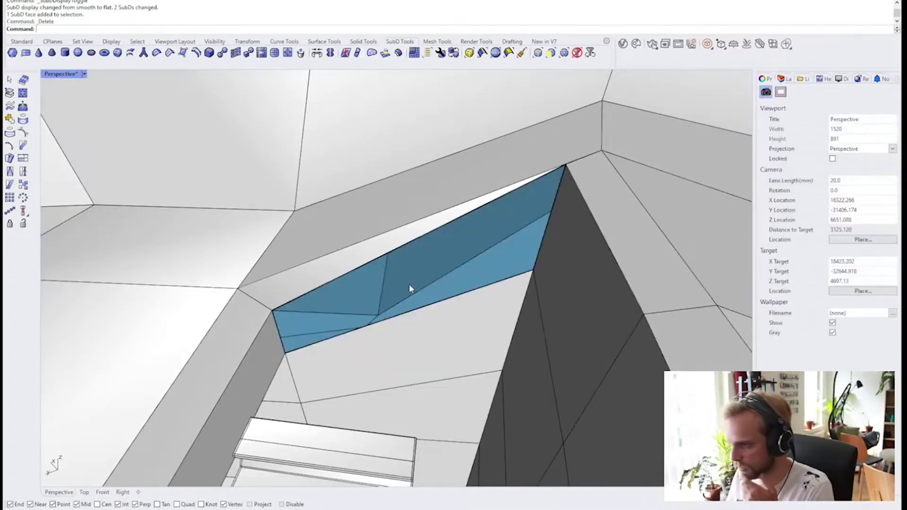
pyautogui.moveTo(410, 284); pyautogui.dragTo(416, 307, button='right')
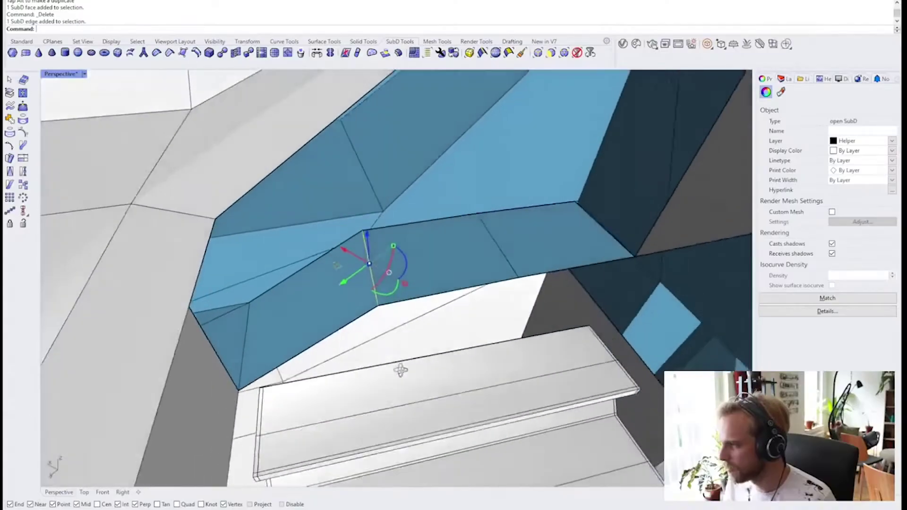
pyautogui.moveTo(399, 368); pyautogui.dragTo(353, 270, button='right')
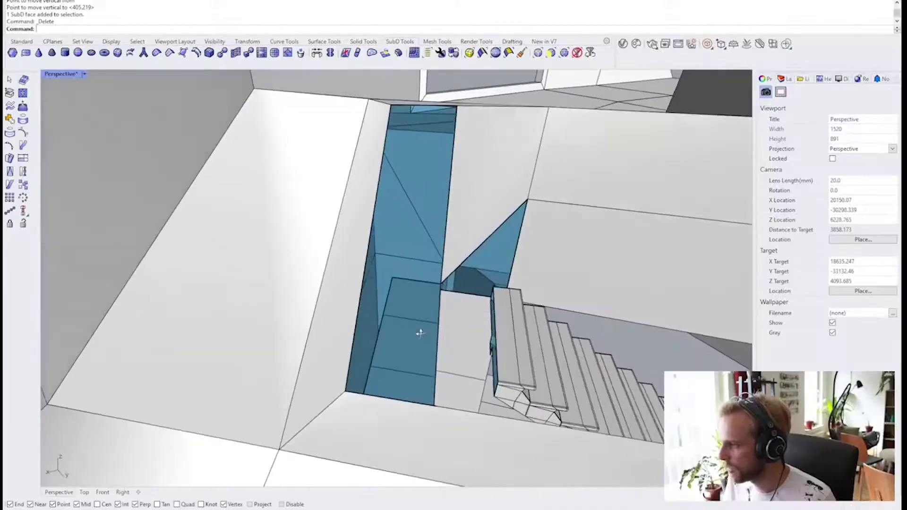
pyautogui.moveTo(416, 331); pyautogui.dragTo(406, 344, button='right')
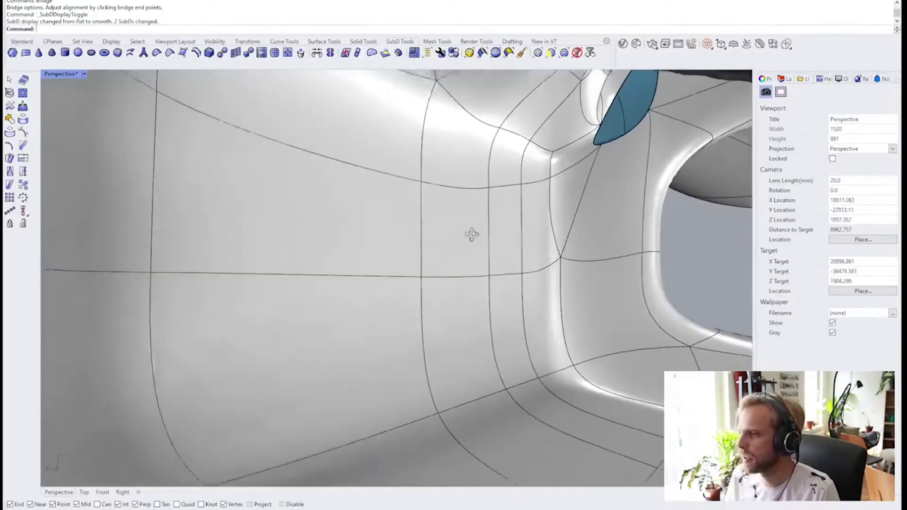
# Check the bridged surfaces around the stair head in smooth and flat display, and select part of the upper landing.
pyautogui.scroll(-5, 461, 239)
pyautogui.scroll(10, 476, 234)
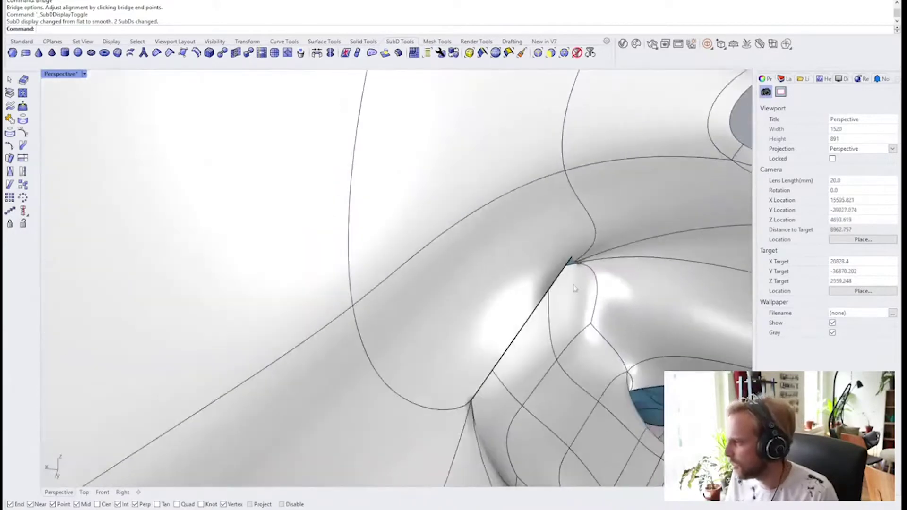
pyautogui.moveTo(575, 288); pyautogui.dragTo(354, 229, button='right')
pyautogui.press('Tab')
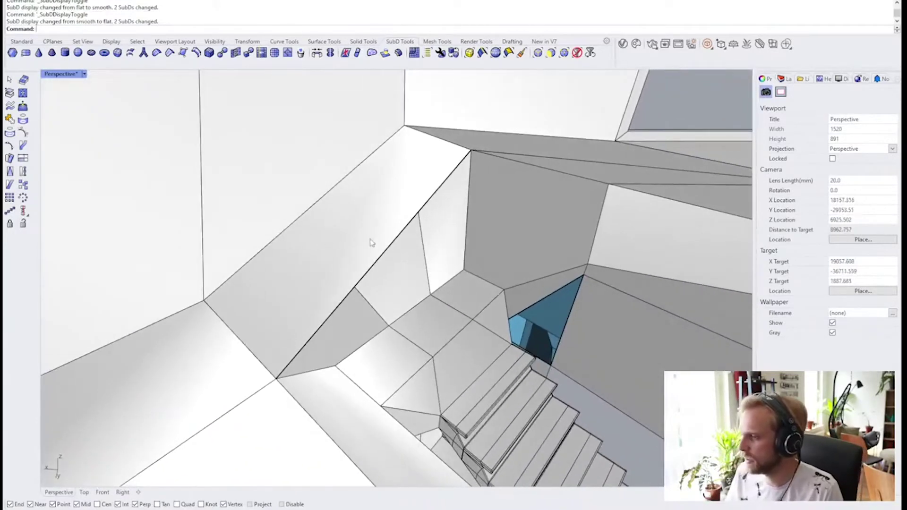
pyautogui.keyDown('shift'); pyautogui.moveTo(490, 268); pyautogui.dragTo(434, 264, button='right'); pyautogui.keyUp('shift')
pyautogui.scroll(2, 439, 254)
pyautogui.moveTo(397, 290); pyautogui.dragTo(399, 290, button='right')
pyautogui.keyDown('ctrl'); pyautogui.keyDown('shift'); pyautogui.click(402, 290); pyautogui.keyUp('shift'); pyautogui.keyUp('ctrl')
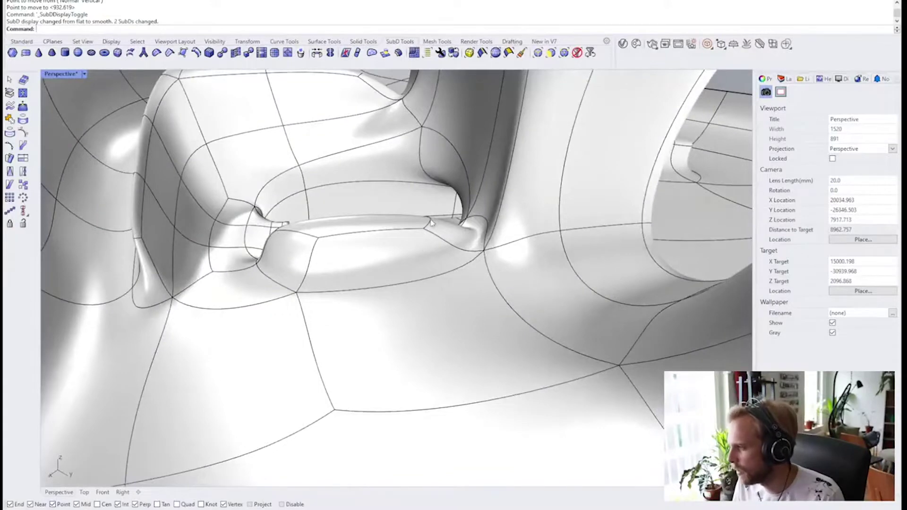
# Raise the SubD edge of the low parapet beside the upper stair opening vertically and view it from above.
pyautogui.keyDown('ctrl'); pyautogui.keyDown('shift'); pyautogui.click(430, 226); pyautogui.keyUp('shift'); pyautogui.keyUp('ctrl')
pyautogui.moveTo(433, 191); pyautogui.dragTo(433, 153)
pyautogui.moveTo(353, 230); pyautogui.dragTo(334, 190, button='right')
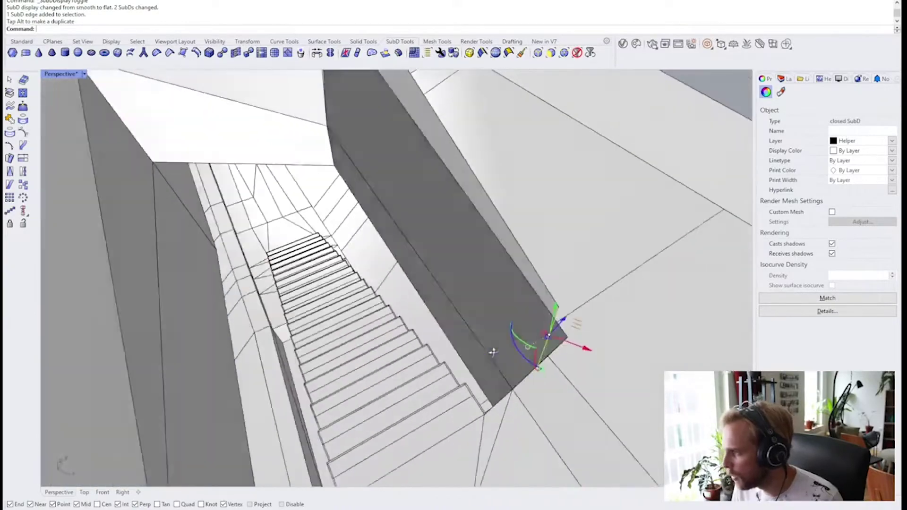
pyautogui.moveTo(488, 348)
pyautogui.mouseDown(button='right')
pyautogui.moveTo(522, 353)
pyautogui.moveTo(397, 330)
pyautogui.mouseUp(button='right')
pyautogui.press('Escape')
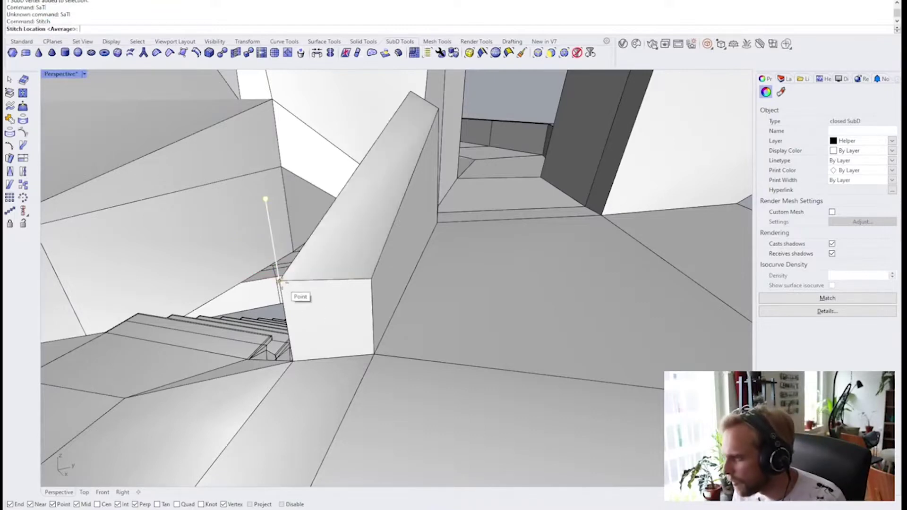
# Stitch the vertices at the end of the stair parapet at its corner point and view the smooth shape.
pyautogui.press('Escape')
pyautogui.press('Tab')
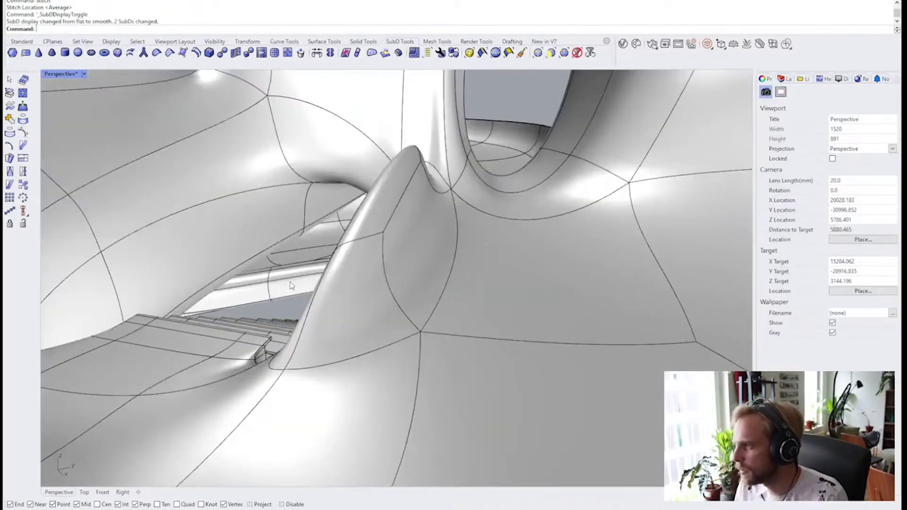
pyautogui.moveTo(282, 285)
pyautogui.mouseDown(button='right')
pyautogui.moveTo(222, 299)
pyautogui.moveTo(178, 353)
pyautogui.moveTo(263, 296)
pyautogui.moveTo(296, 290)
pyautogui.mouseUp(button='right')
# Move the horizontal clipping plane through the house to view its section, and delete the plane.
pyautogui.click(307, 297)
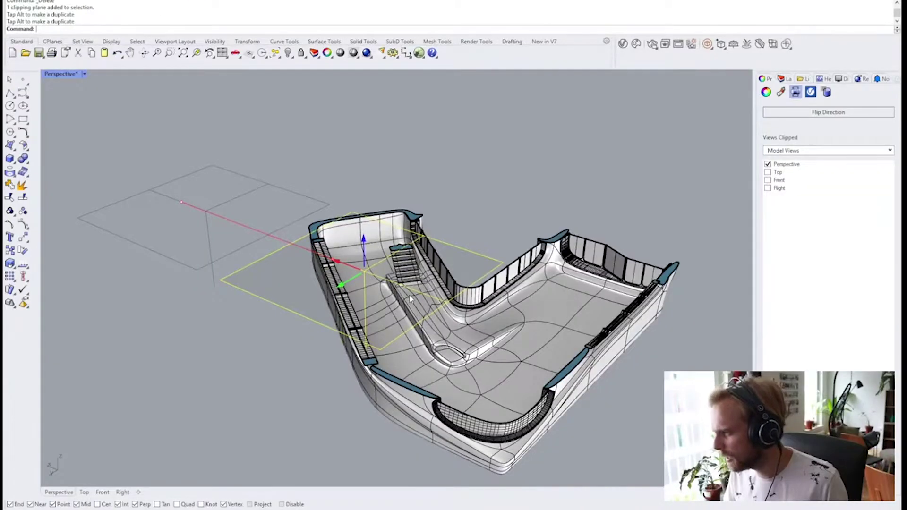
pyautogui.scroll(2, 410, 299)
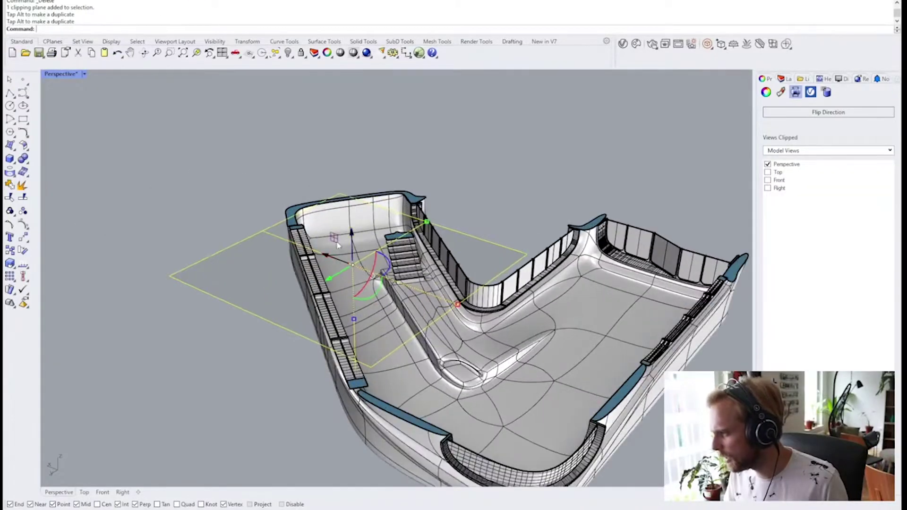
pyautogui.moveTo(354, 225); pyautogui.dragTo(337, 259)
pyautogui.press('Delete')
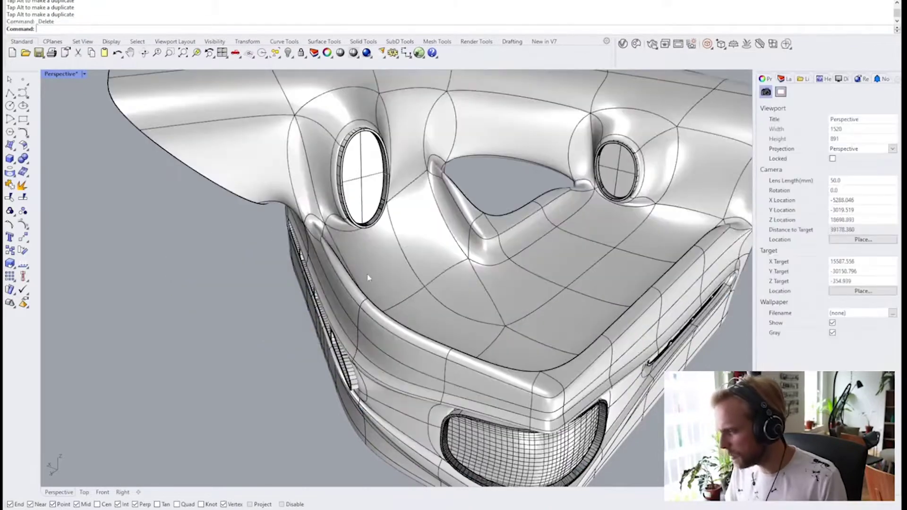
# Insert an edge in the ceiling close to the stairwell opening, with the SubD in flat display.
pyautogui.scroll(10, 367, 274)
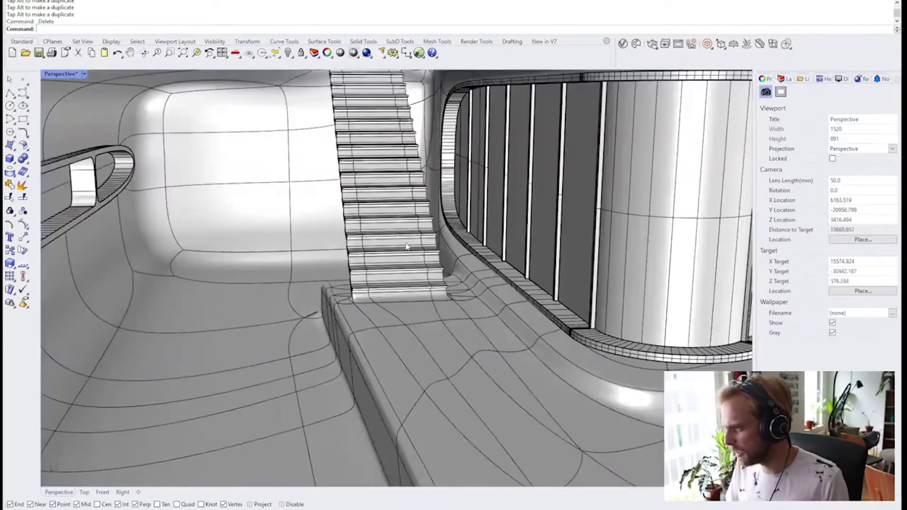
pyautogui.moveTo(407, 247); pyautogui.dragTo(388, 264, button='right')
pyautogui.press('Tab')
pyautogui.scroll(4, 399, 269)
pyautogui.scroll(2, 393, 192)
pyautogui.moveTo(389, 189)
pyautogui.mouseDown(button='right')
pyautogui.moveTo(486, 178)
pyautogui.moveTo(376, 176)
pyautogui.mouseUp(button='right')
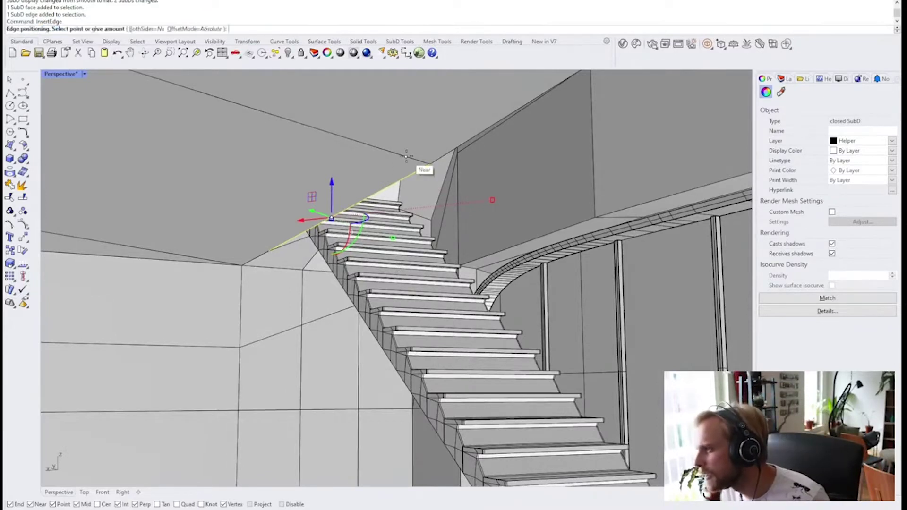
pyautogui.moveTo(407, 156); pyautogui.dragTo(364, 156, button='right')
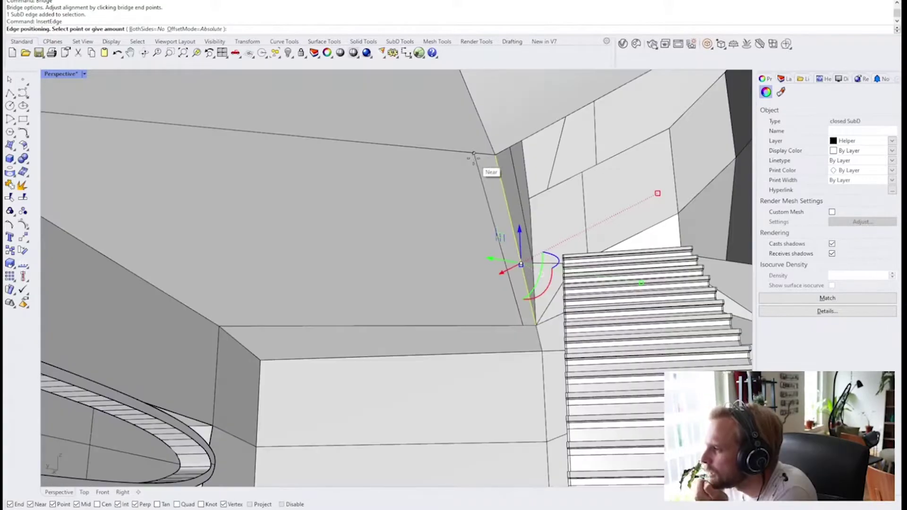
pyautogui.click(479, 157)
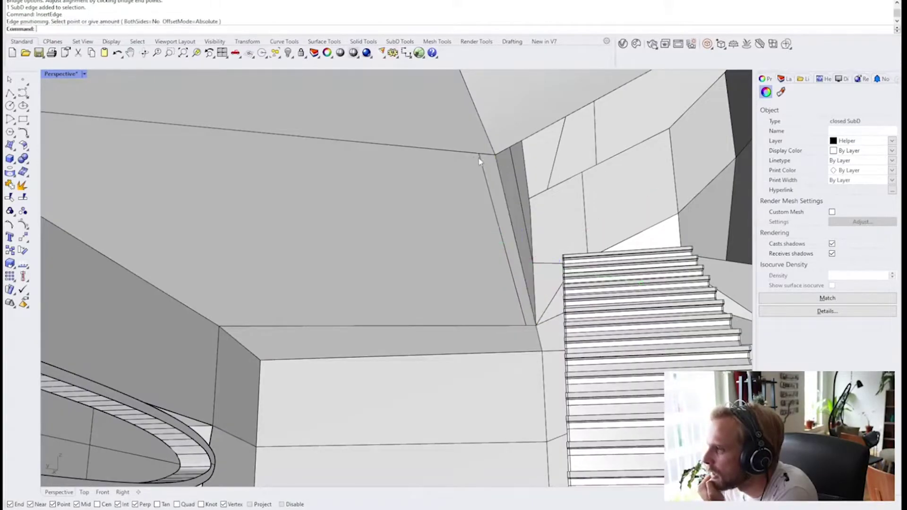
# Extrude the narrow ceiling face beside the stairwell straight down to form a hanging wall next to the stairs.
pyautogui.keyDown('ctrl'); pyautogui.keyDown('shift'); pyautogui.click(502, 210); pyautogui.keyUp('shift'); pyautogui.keyUp('ctrl')
pyautogui.moveTo(504, 213); pyautogui.dragTo(514, 257, button='right')
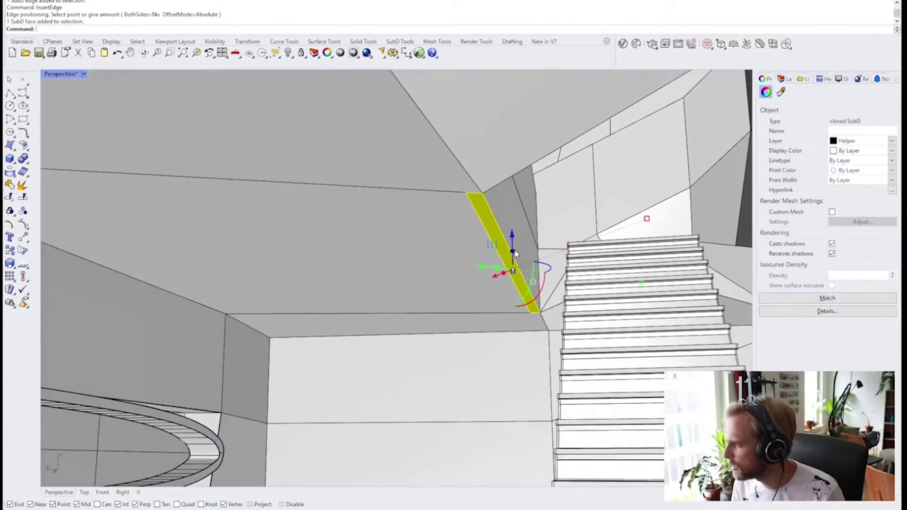
pyautogui.moveTo(515, 254); pyautogui.dragTo(515, 378)
pyautogui.moveTo(515, 378); pyautogui.dragTo(484, 313, button='right')
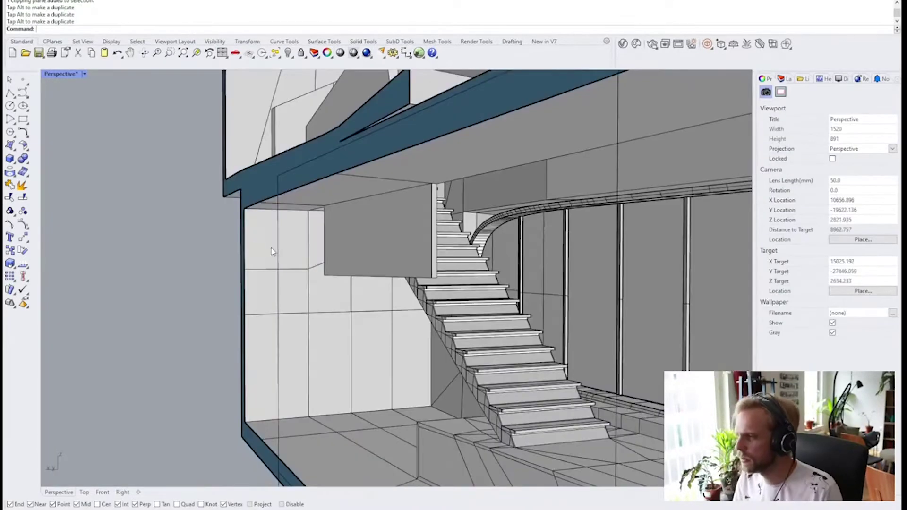
# Hide the clipping plane that cuts through the house and view the lower corner of the hanging wall.
pyautogui.click(279, 248)
pyautogui.hotkey('ctrl', 'h')
pyautogui.moveTo(280, 247); pyautogui.dragTo(445, 250, button='right')
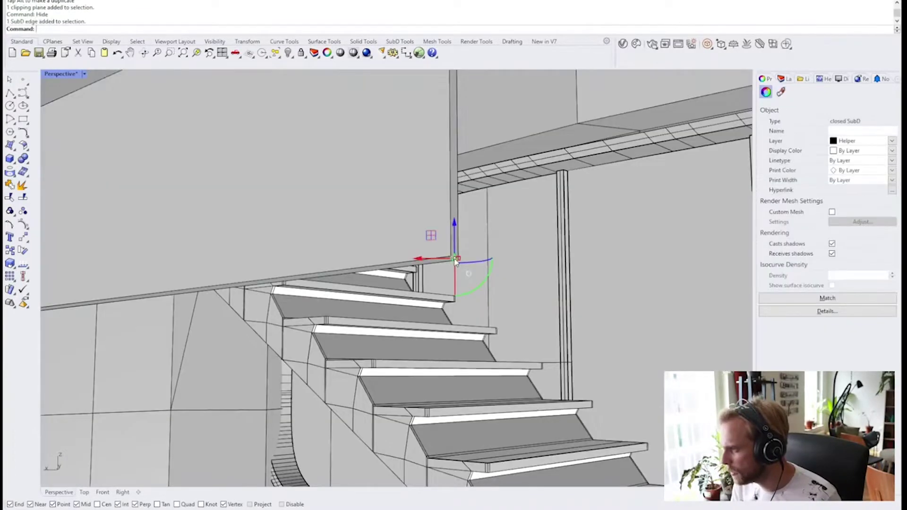
# Lower the hanging wall's bottom edge at the stair side and move a vertex at its lower corner upward.
pyautogui.scroll(-7, 455, 258)
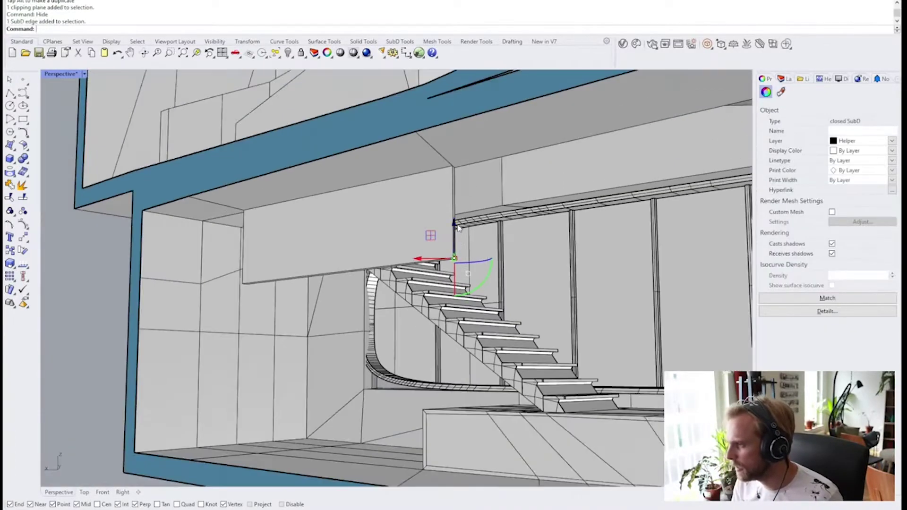
pyautogui.moveTo(459, 227); pyautogui.dragTo(461, 316)
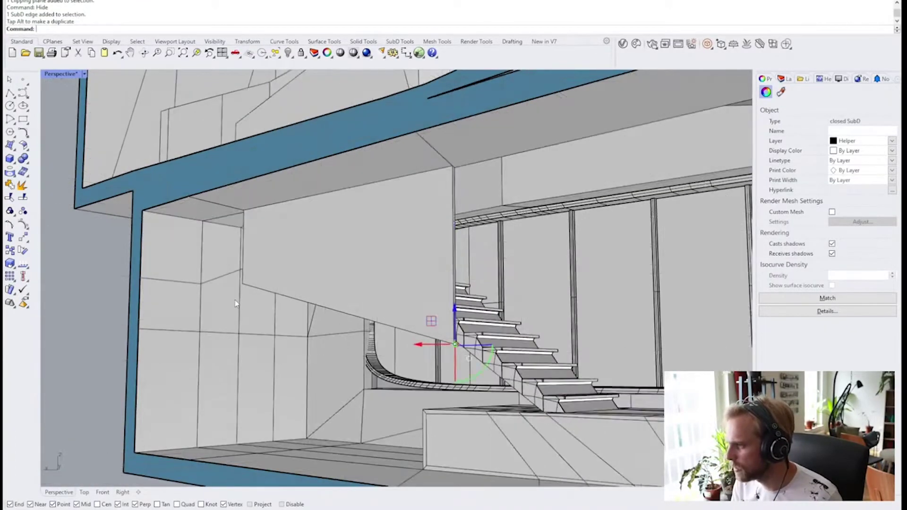
pyautogui.moveTo(237, 304); pyautogui.dragTo(515, 317, button='right')
pyautogui.scroll(6, 306, 289)
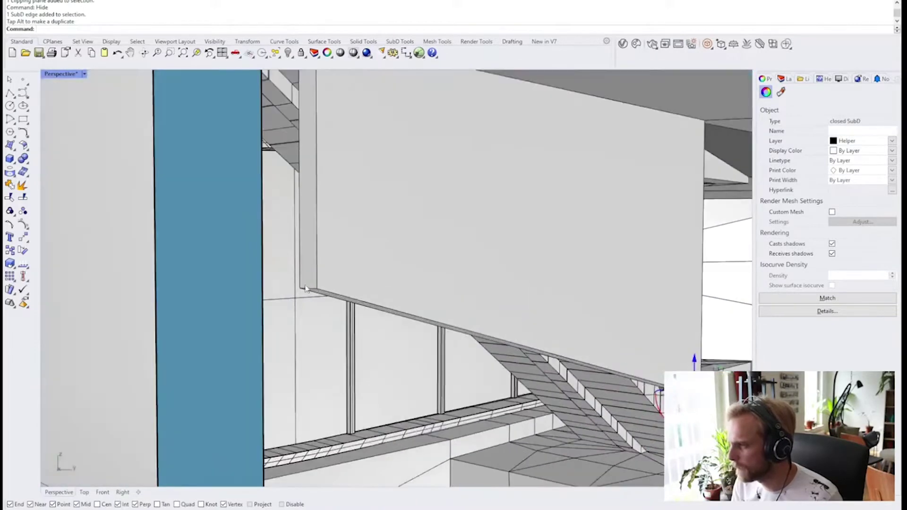
pyautogui.press('Escape')
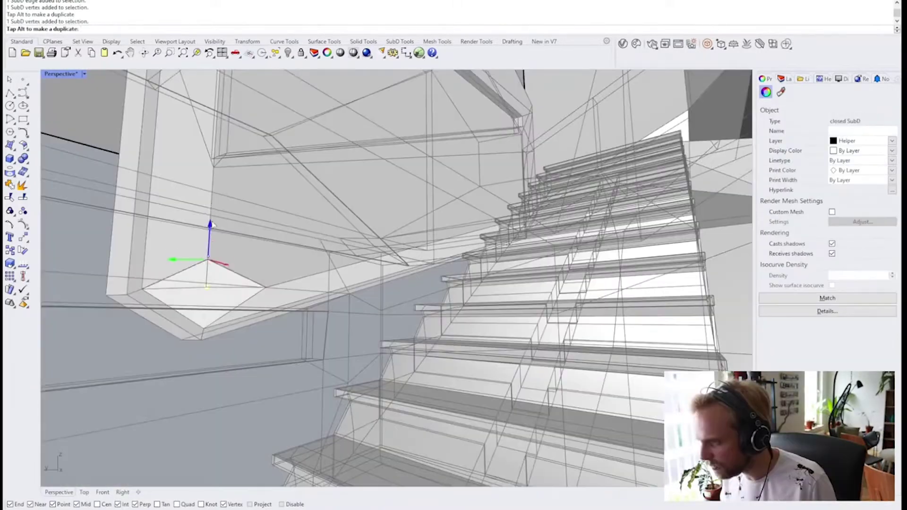
pyautogui.moveTo(210, 250); pyautogui.dragTo(216, 212)
pyautogui.press('Escape')
# Switch the SubD back to smooth display and examine the staircase and hanging wall from inside and outside the house.
pyautogui.moveTo(217, 213); pyautogui.dragTo(439, 287, button='right')
pyautogui.press('Tab')
pyautogui.scroll(-4, 283, 216)
pyautogui.scroll(-2, 408, 232)
pyautogui.scroll(-4, 408, 227)
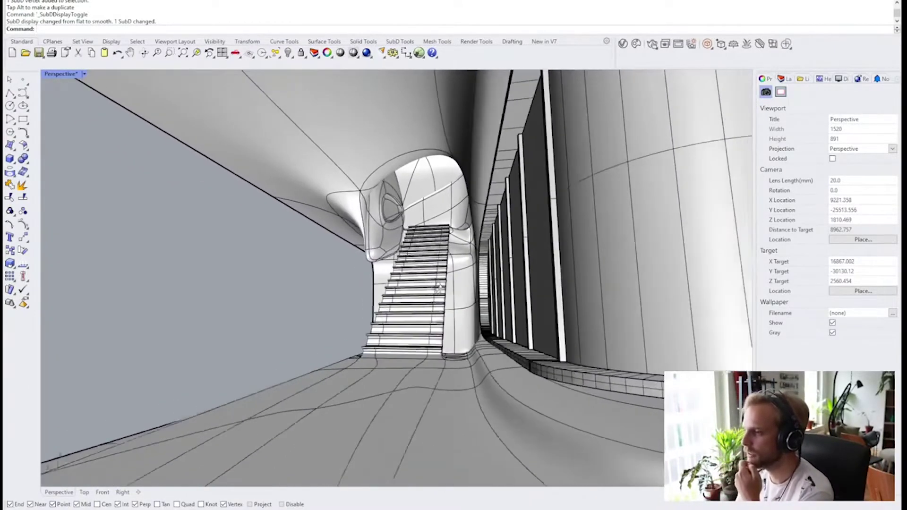
pyautogui.scroll(3, 439, 288)
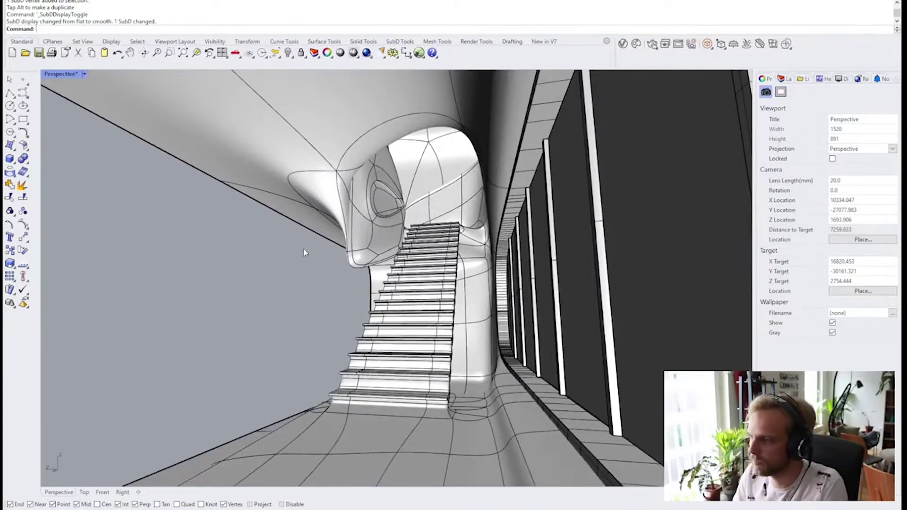
pyautogui.moveTo(399, 250); pyautogui.dragTo(417, 252, button='right')
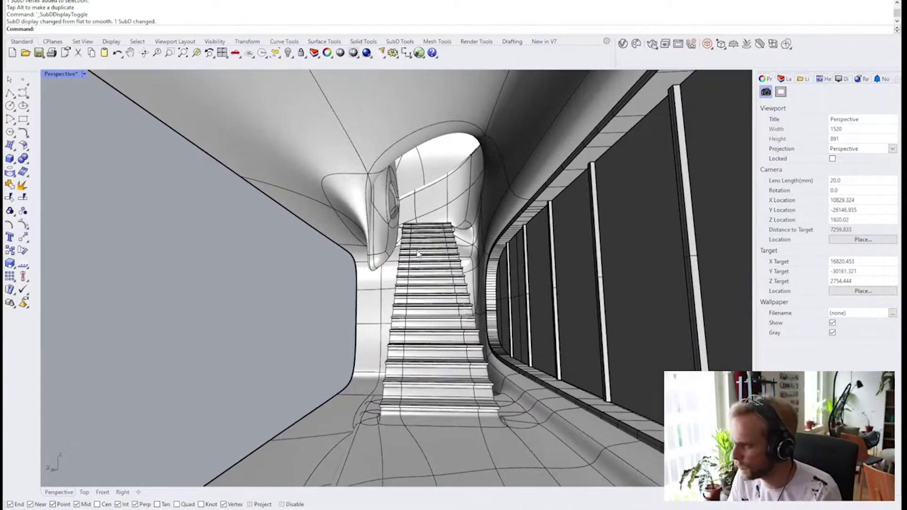
pyautogui.scroll(-10, 286, 286)
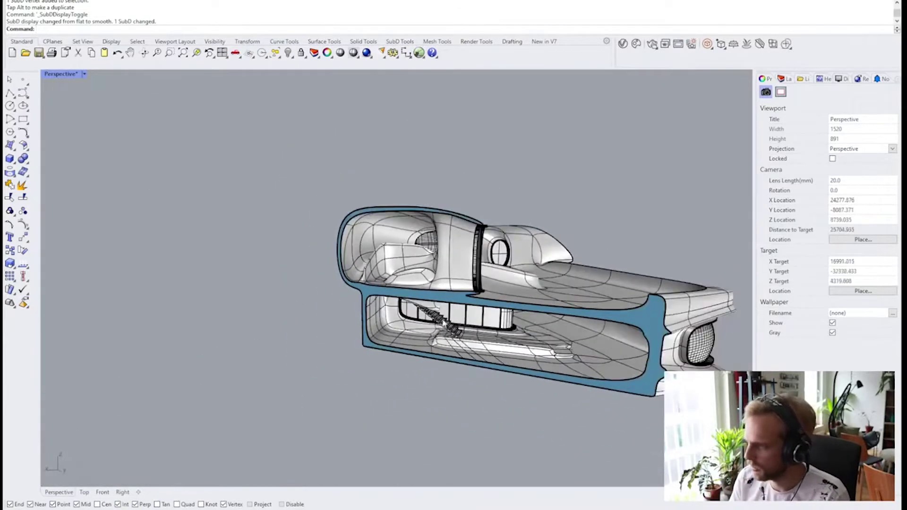
pyautogui.moveTo(328, 303); pyautogui.dragTo(326, 311, button='right')
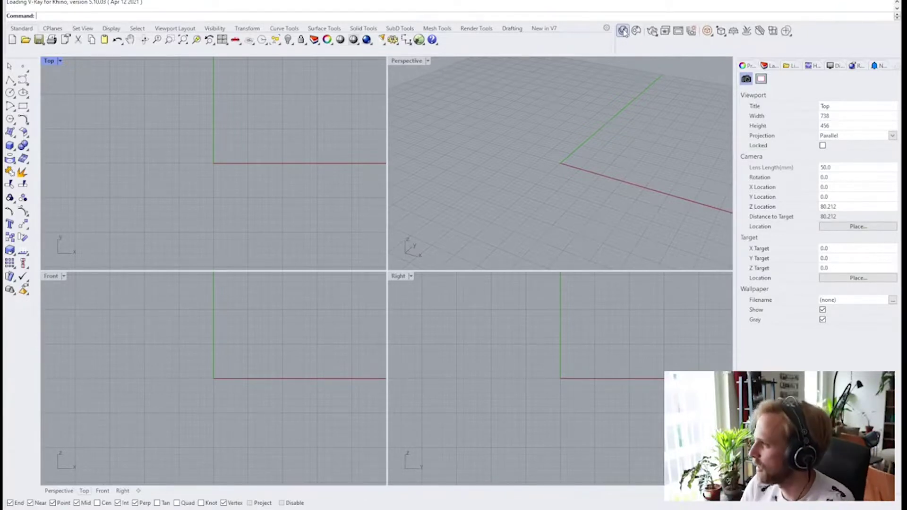
# View the V-Ray Asset Editor and browse the Vegetation models in the Chaos Cosmos browser.
pyautogui.click(623, 32)
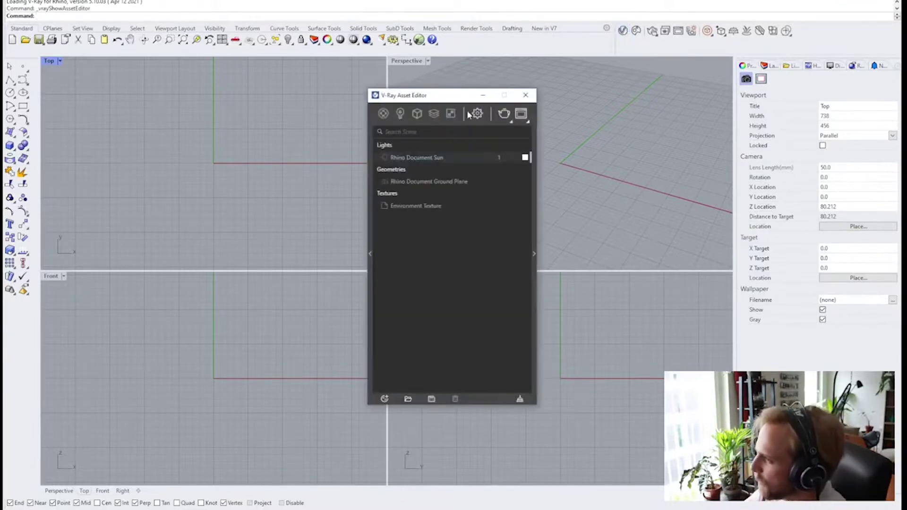
pyautogui.click(526, 95)
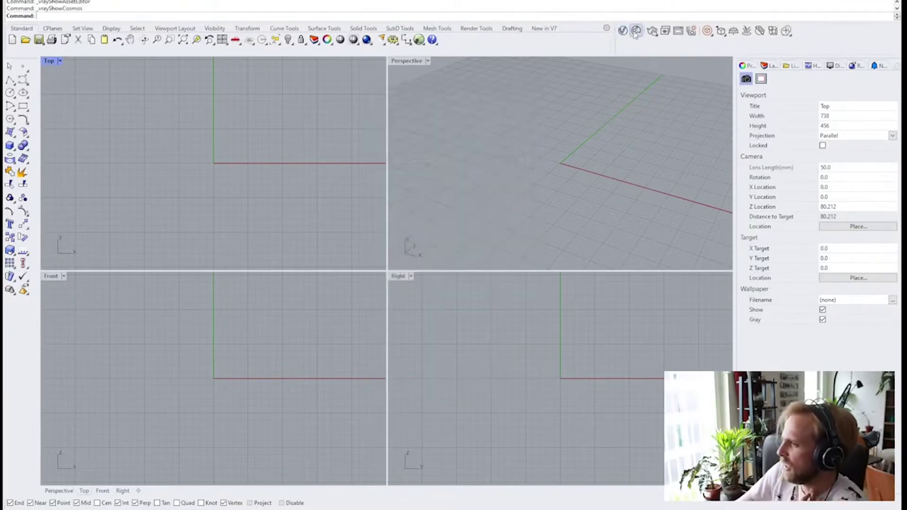
pyautogui.click(636, 32)
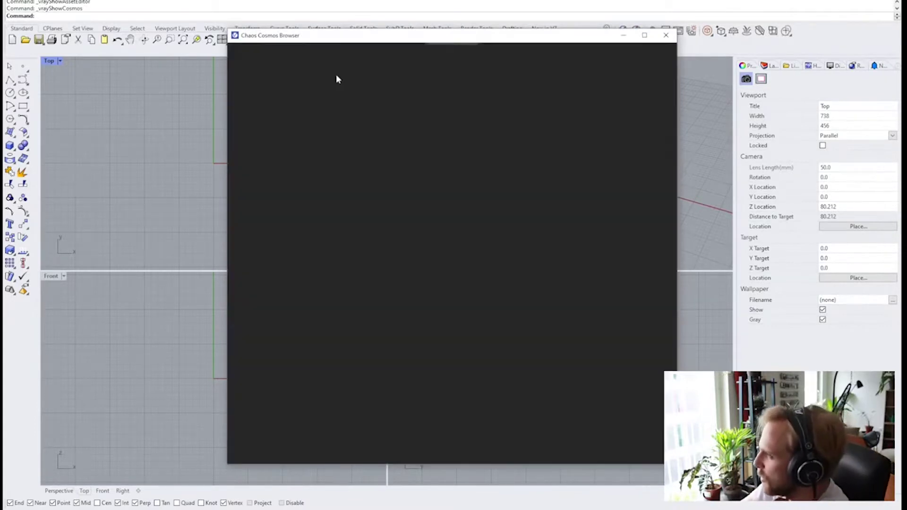
pyautogui.click(546, 167)
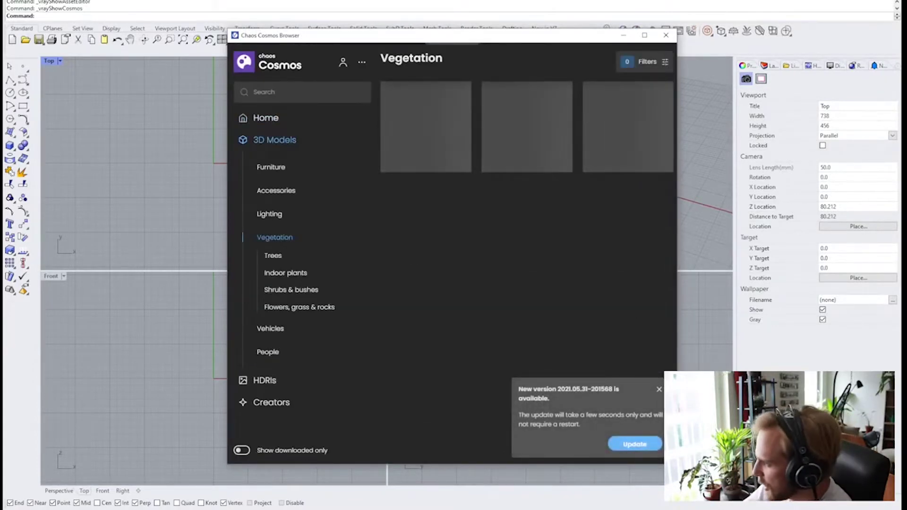
pyautogui.scroll(-10, 529, 231)
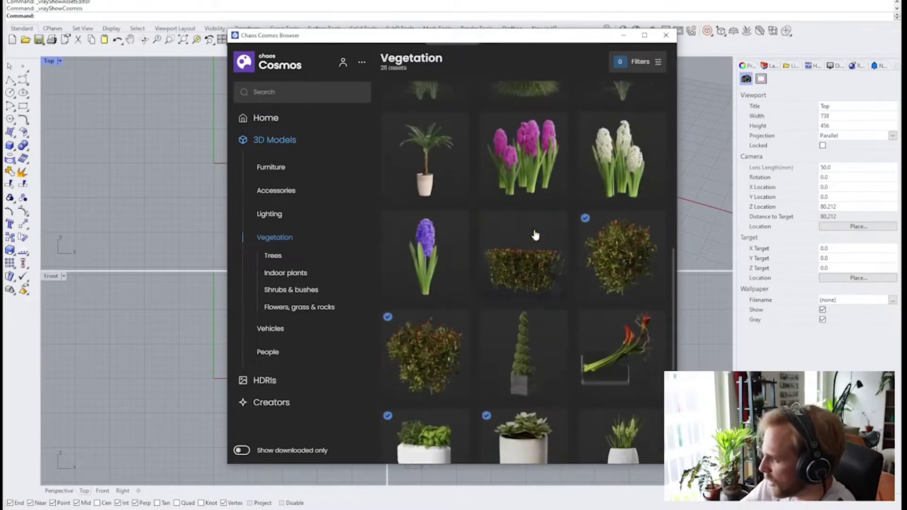
pyautogui.scroll(-8, 531, 233)
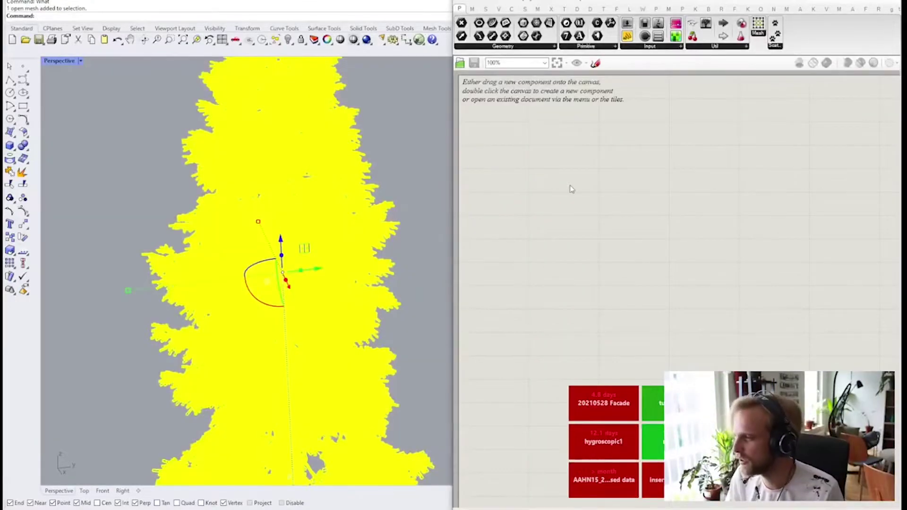
# Add a Mesh parameter to the empty Grasshopper canvas and reference the selected tree mesh in it.
pyautogui.doubleClick(571, 188)
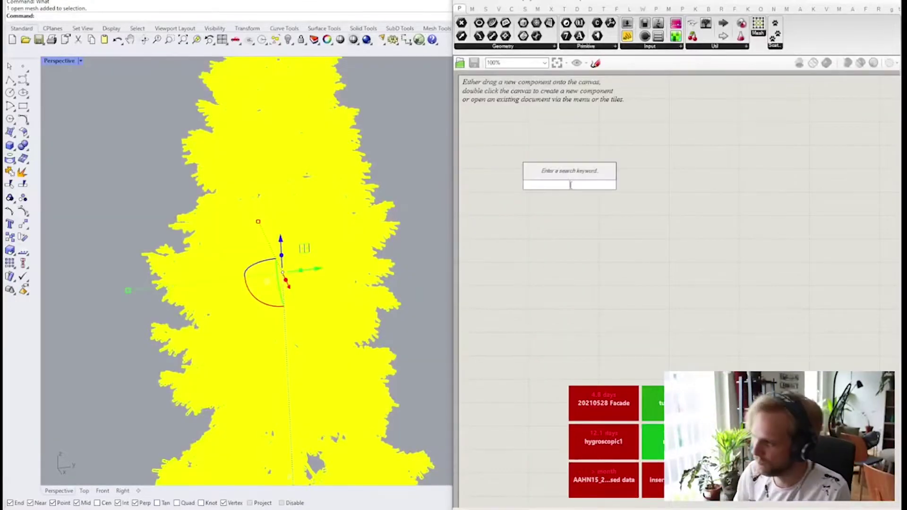
pyautogui.write('move')
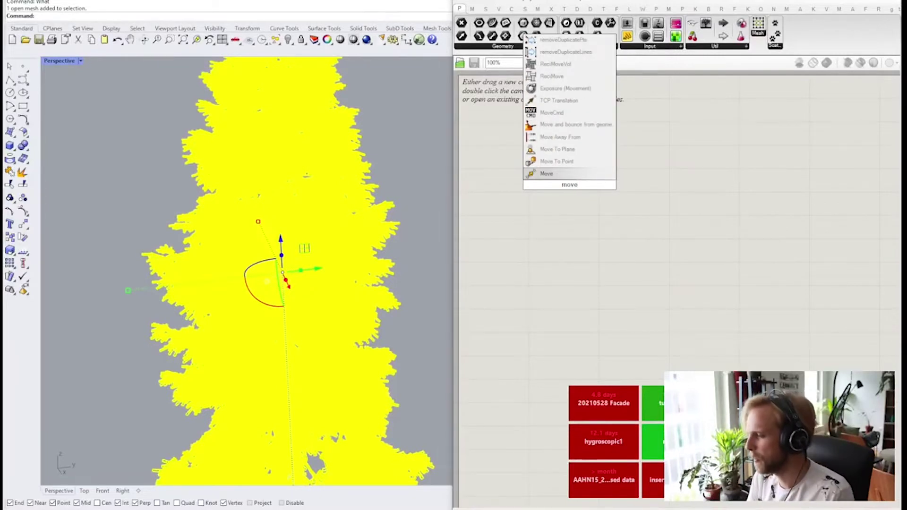
pyautogui.press('BackSpace')
pyautogui.press('BackSpace')
pyautogui.press('BackSpace')
pyautogui.write('mesh')
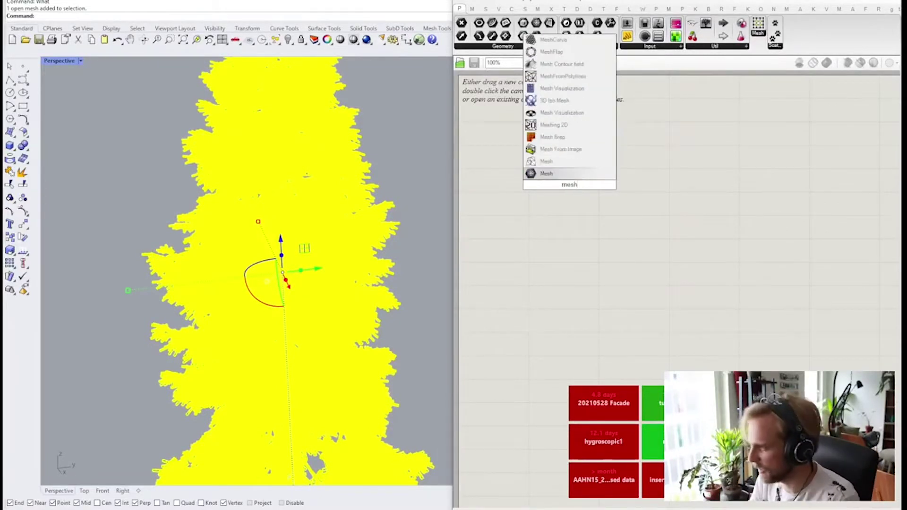
pyautogui.press('Return')
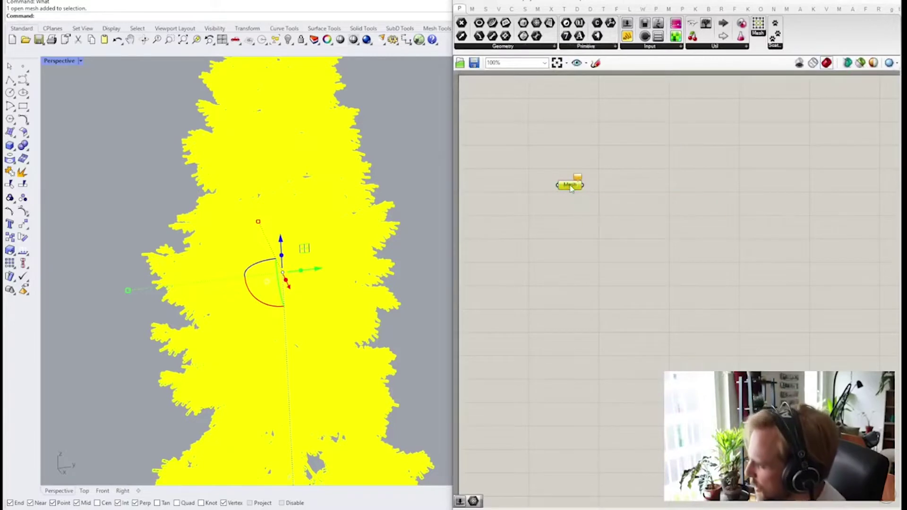
pyautogui.rightClick(569, 185)
pyautogui.click(600, 296)
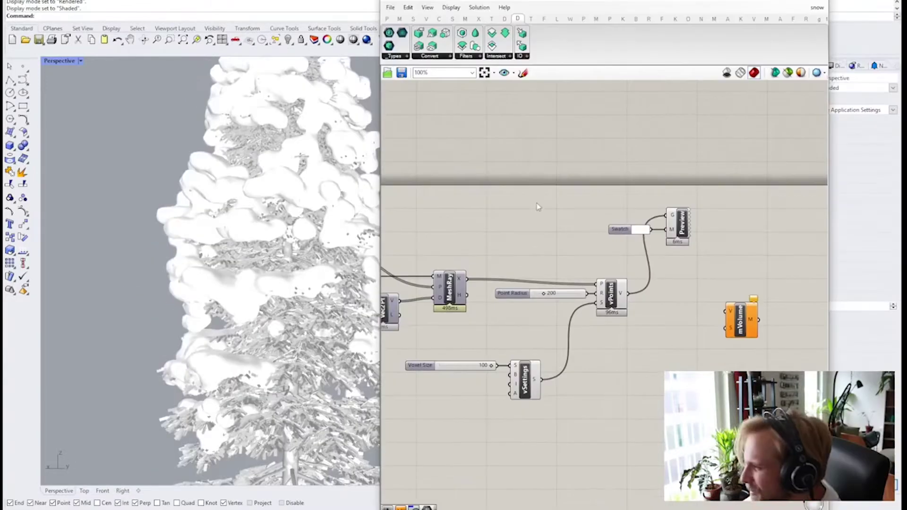
# Set the Point Radius feeding the vPoints component of the snow definition to 150.
pyautogui.scroll(3, 573, 306)
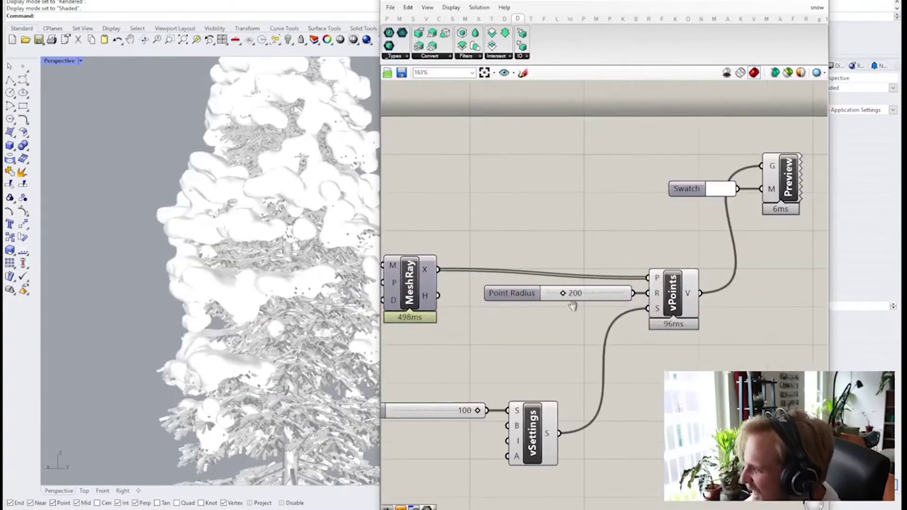
pyautogui.scroll(3, 573, 306)
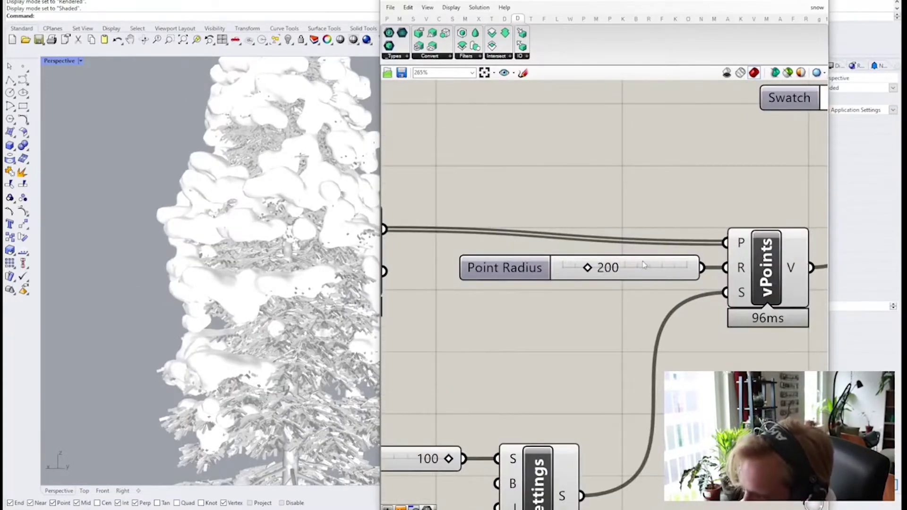
pyautogui.scroll(3, 629, 286)
pyautogui.click(622, 270)
pyautogui.doubleClick(622, 270)
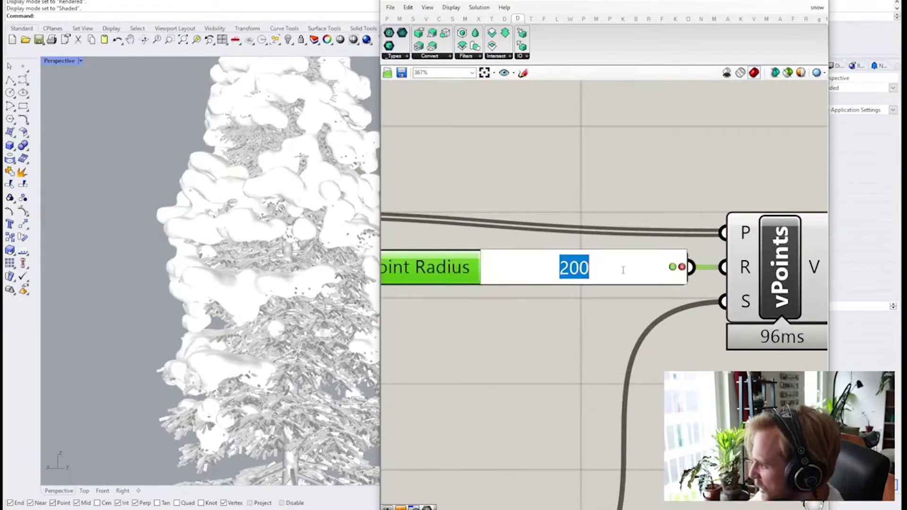
pyautogui.write('150')
pyautogui.press('Return')
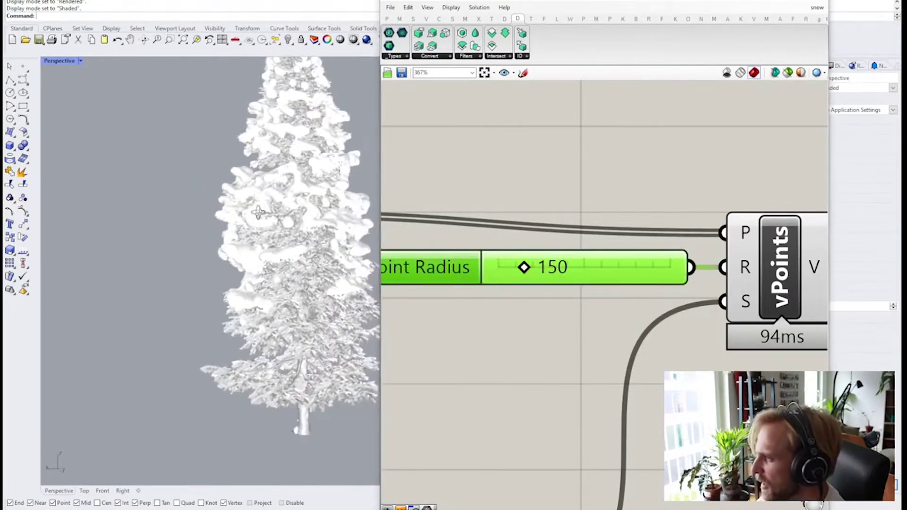
# Check the snow cover on the tree and set the Voxel Size feeding the vSettings component to 50.
pyautogui.scroll(-5, 284, 213)
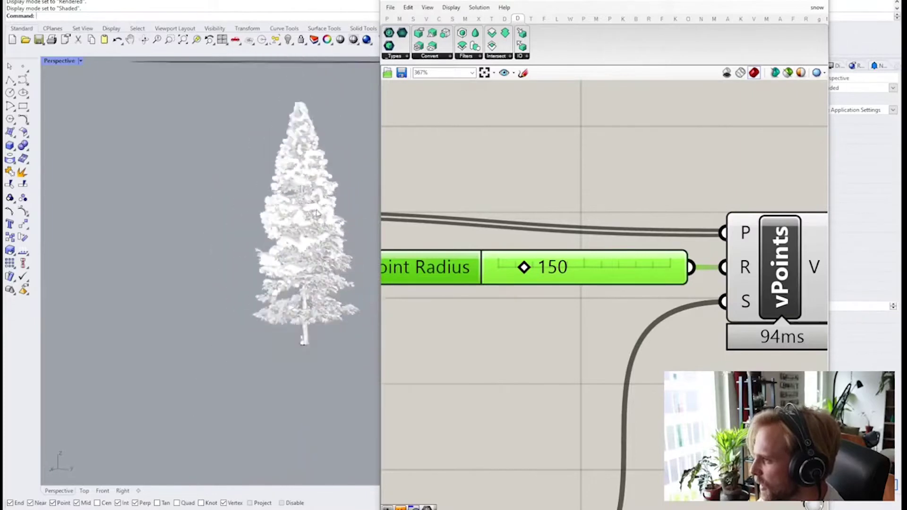
pyautogui.scroll(3, 330, 223)
pyautogui.moveTo(330, 223)
pyautogui.mouseDown(button='right')
pyautogui.moveTo(362, 177)
pyautogui.moveTo(375, 196)
pyautogui.moveTo(336, 223)
pyautogui.mouseUp(button='right')
pyautogui.scroll(6, 199, 304)
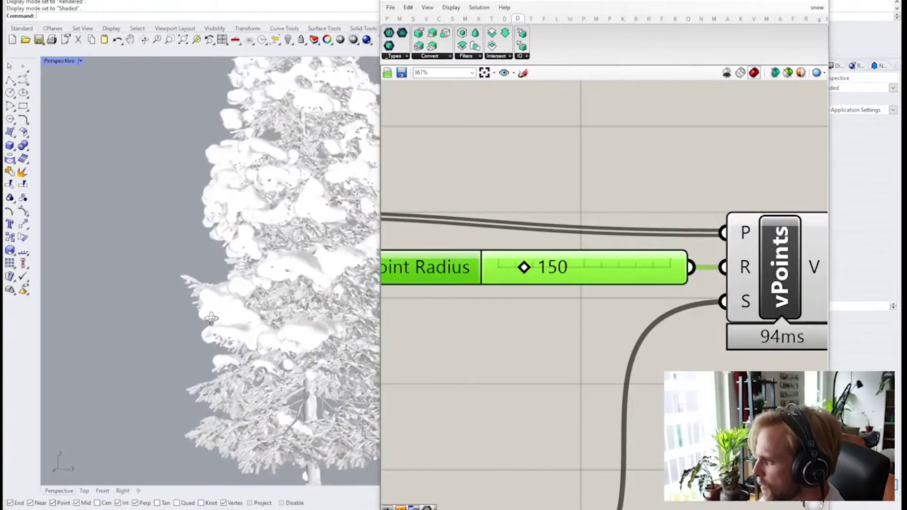
pyautogui.scroll(-1, 198, 303)
pyautogui.scroll(-3, 538, 315)
pyautogui.scroll(1, 526, 327)
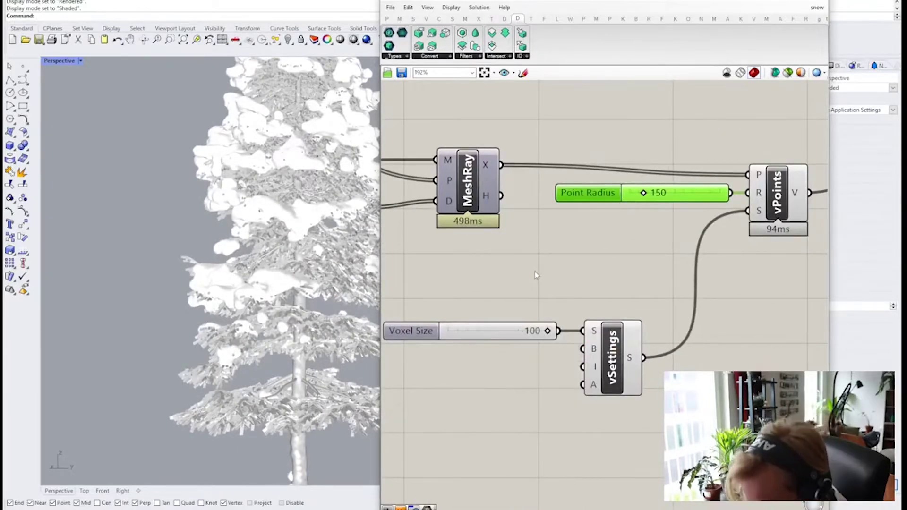
pyautogui.moveTo(535, 271); pyautogui.dragTo(543, 287, button='right')
pyautogui.doubleClick(479, 350)
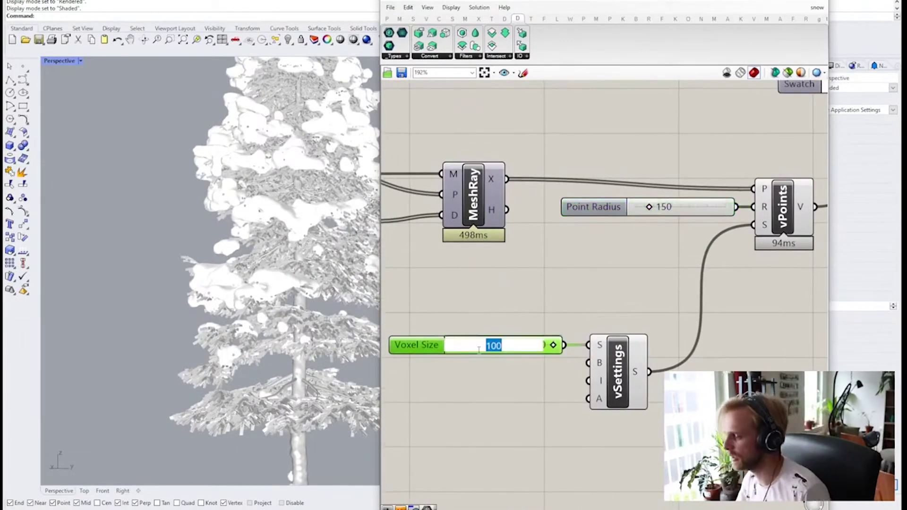
pyautogui.write('50')
pyautogui.press('Return')
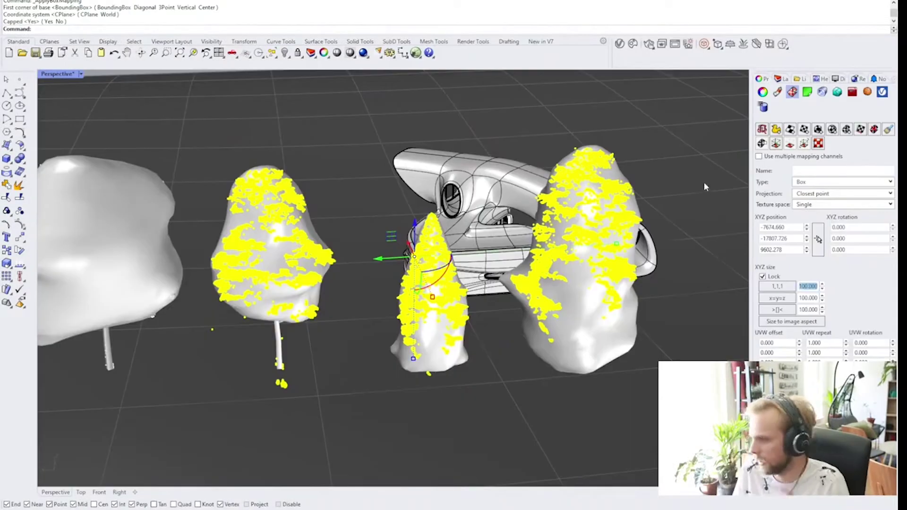
# Deselect the snow meshes on the trees, collapse the advanced render parameters and close the V-Ray Asset Editor.
pyautogui.press('Escape')
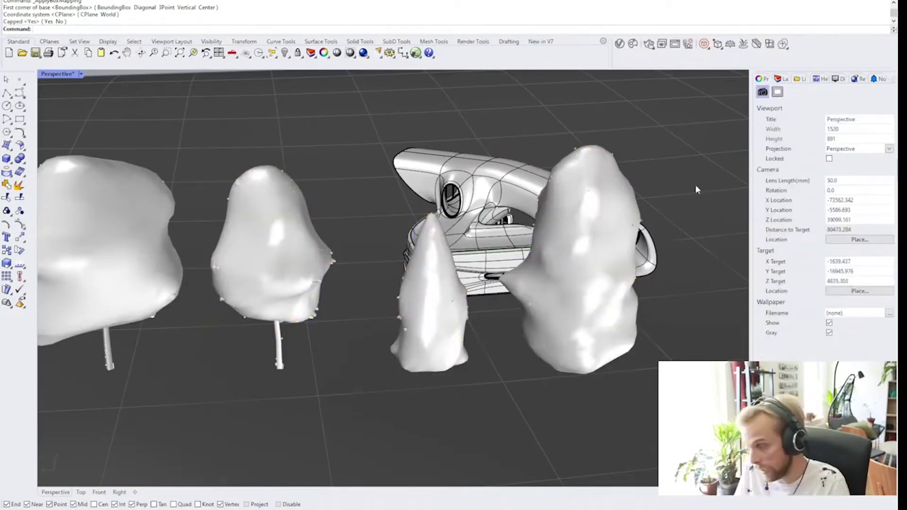
pyautogui.scroll(10, 317, 170)
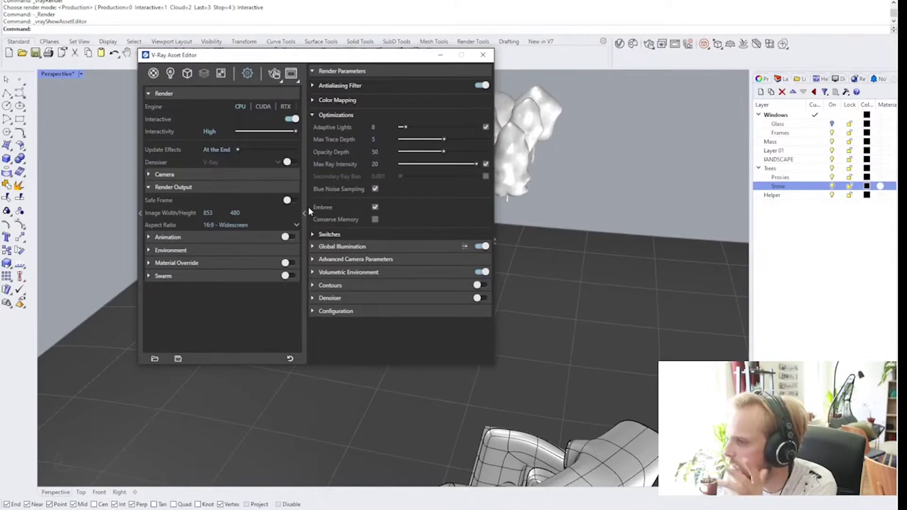
pyautogui.click(304, 211)
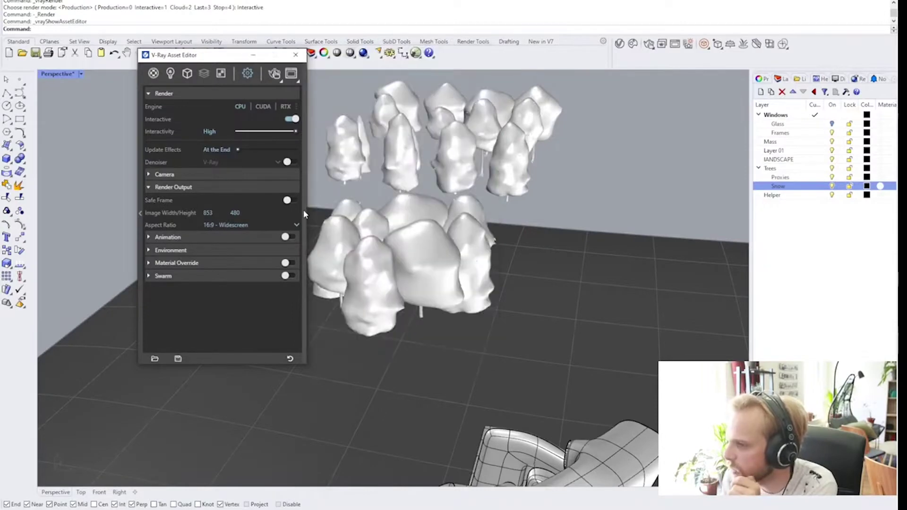
pyautogui.click(297, 54)
# Turn off the Trees layer and select all the objects of the house.
pyautogui.moveTo(432, 234); pyautogui.dragTo(502, 237, button='right')
pyautogui.scroll(-7, 501, 236)
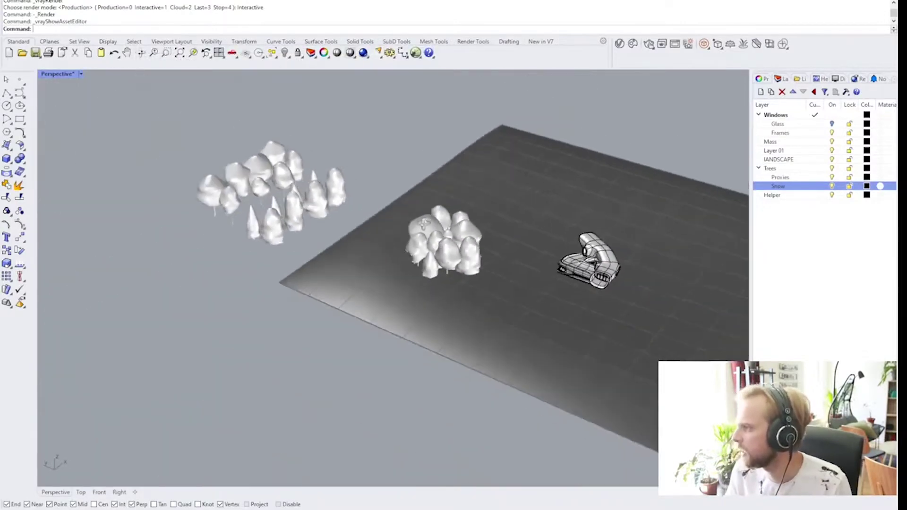
pyautogui.click(832, 168)
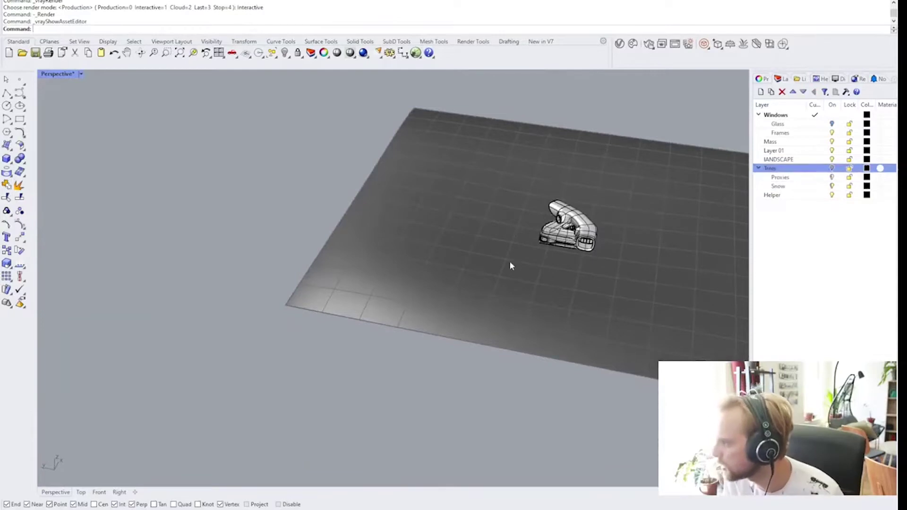
pyautogui.scroll(5, 510, 265)
pyautogui.moveTo(296, 126); pyautogui.dragTo(596, 404)
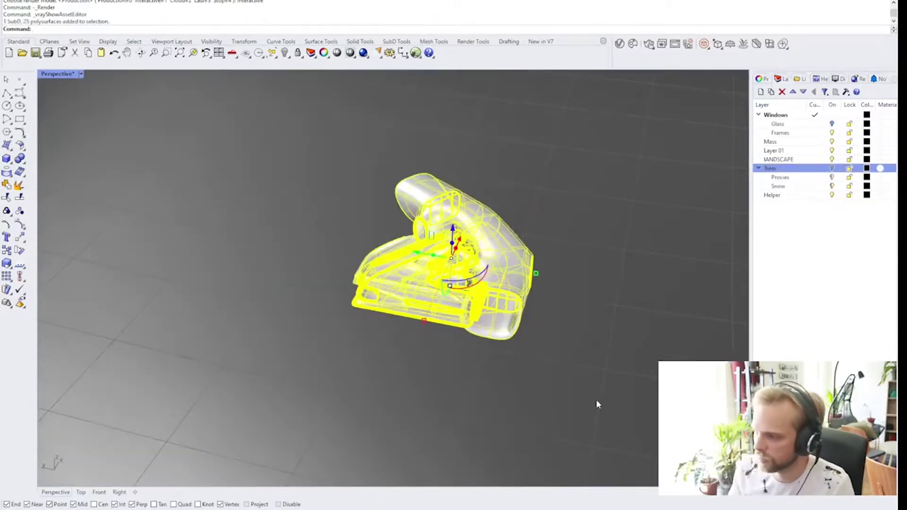
# Frame the selected house, clear the selection and turn off the LANDSCAPE layer.
pyautogui.write('zs')
pyautogui.press('Return')
pyautogui.click(676, 169)
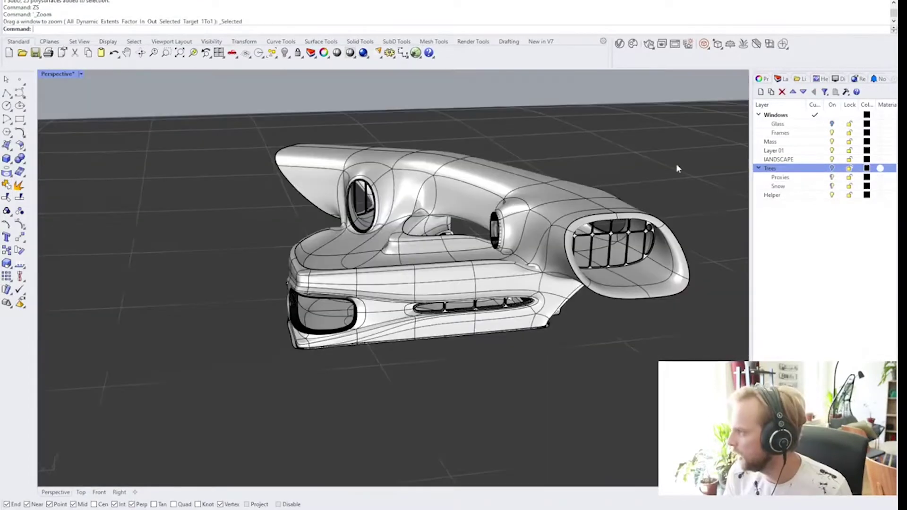
pyautogui.click(832, 159)
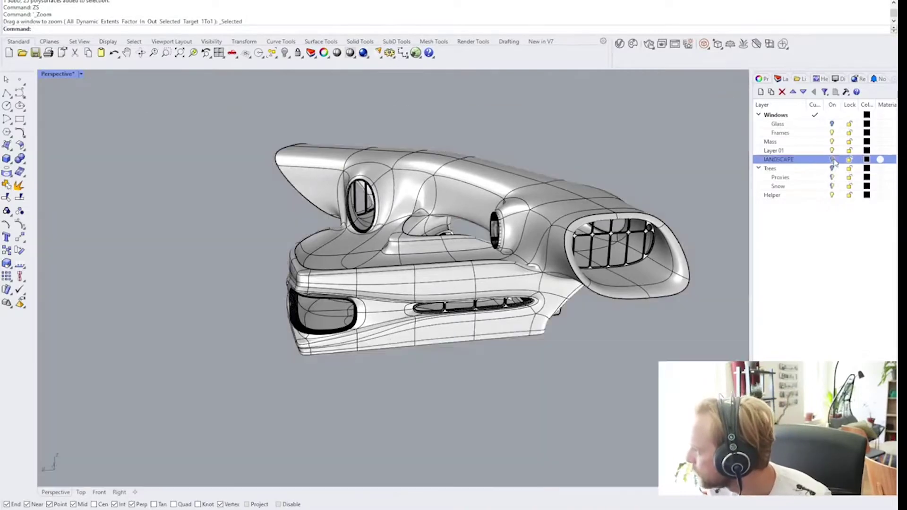
# Inside the house, switch the SubD to flat display and select the row of wall faces below the long strip window.
pyautogui.scroll(8, 331, 285)
pyautogui.scroll(10, 332, 287)
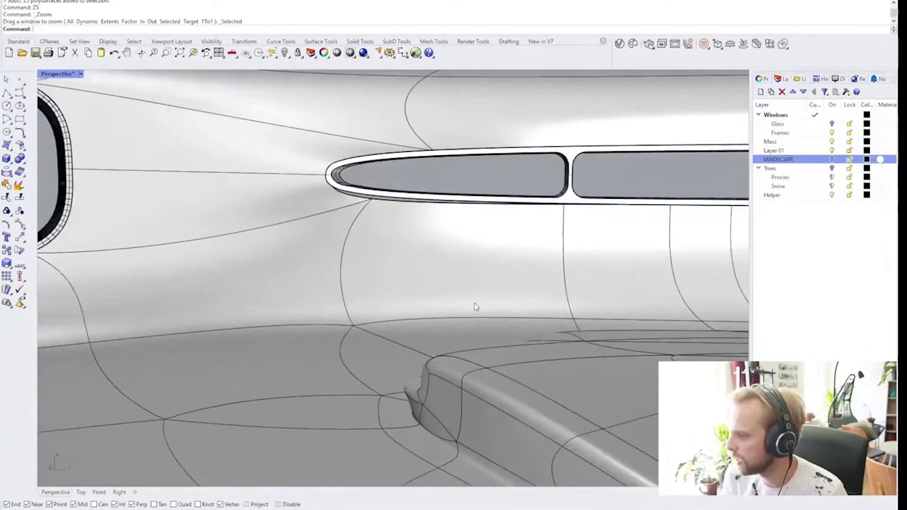
pyautogui.scroll(-4, 493, 312)
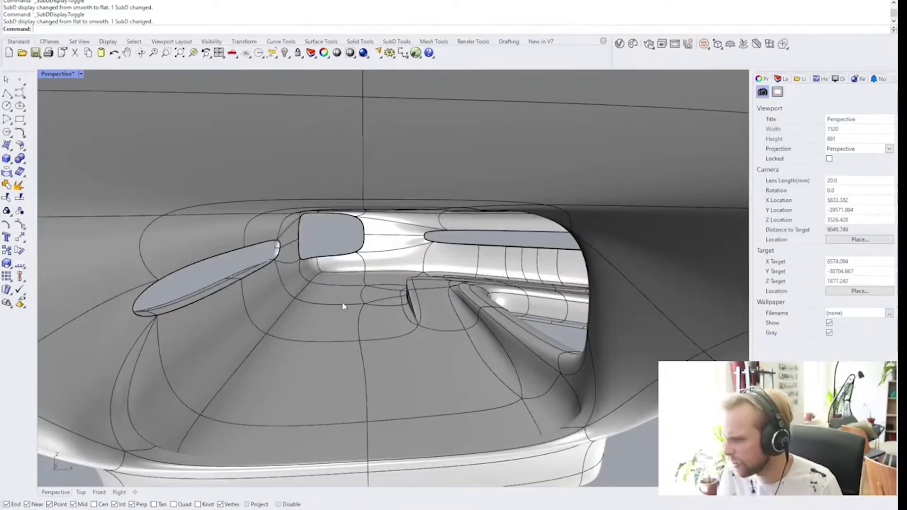
pyautogui.keyDown('shift'); pyautogui.moveTo(340, 305); pyautogui.dragTo(346, 329, button='right'); pyautogui.keyUp('shift')
pyautogui.scroll(4, 346, 330)
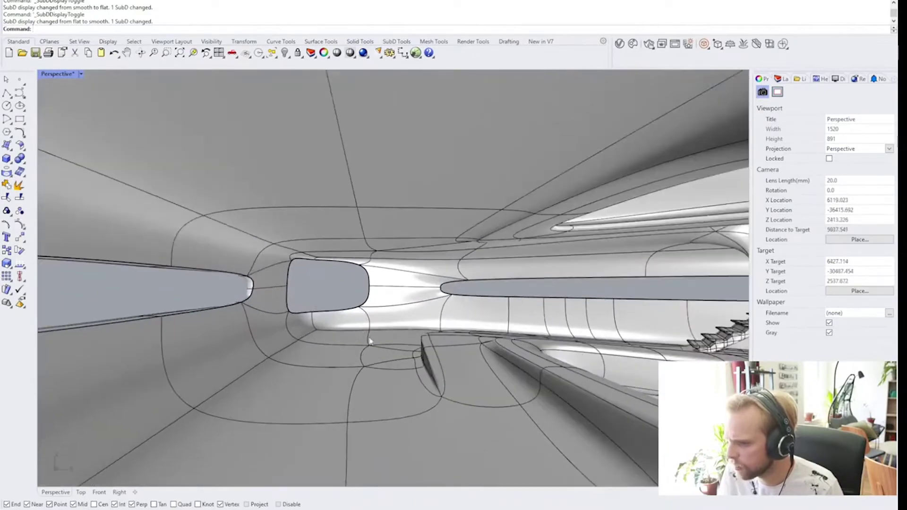
pyautogui.moveTo(394, 355); pyautogui.dragTo(178, 355, button='right')
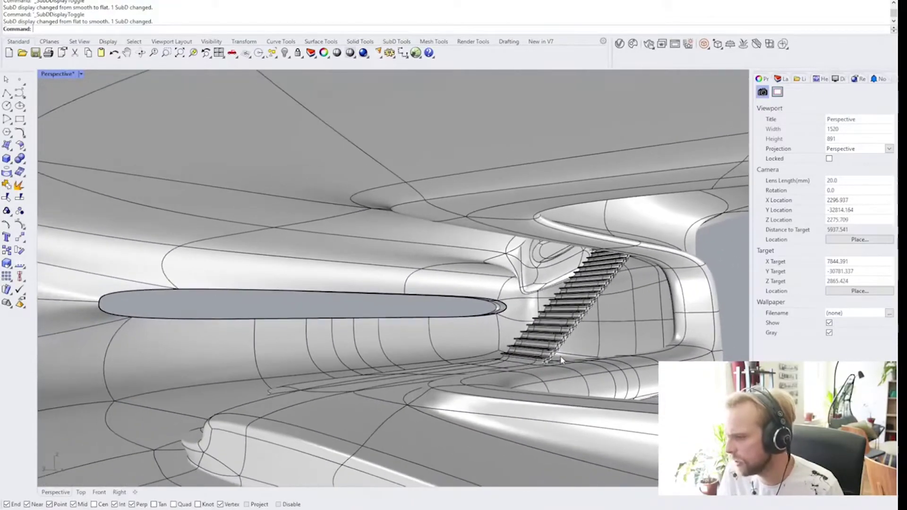
pyautogui.keyDown('ctrl'); pyautogui.keyDown('shift'); pyautogui.click(178, 354); pyautogui.keyUp('shift'); pyautogui.keyUp('ctrl')
pyautogui.keyDown('ctrl'); pyautogui.keyDown('shift'); pyautogui.click(308, 348); pyautogui.keyUp('shift'); pyautogui.keyUp('ctrl')
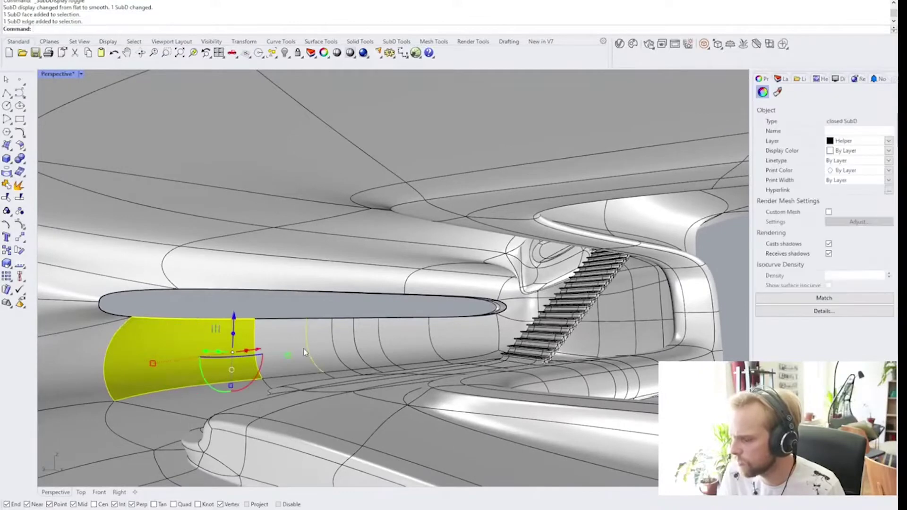
pyautogui.scroll(2, 298, 351)
pyautogui.press('Tab')
pyautogui.keyDown('ctrl'); pyautogui.keyDown('shift'); pyautogui.click(331, 340); pyautogui.keyUp('shift'); pyautogui.keyUp('ctrl')
pyautogui.keyDown('ctrl'); pyautogui.keyDown('shift'); pyautogui.click(361, 341); pyautogui.keyUp('shift'); pyautogui.keyUp('ctrl')
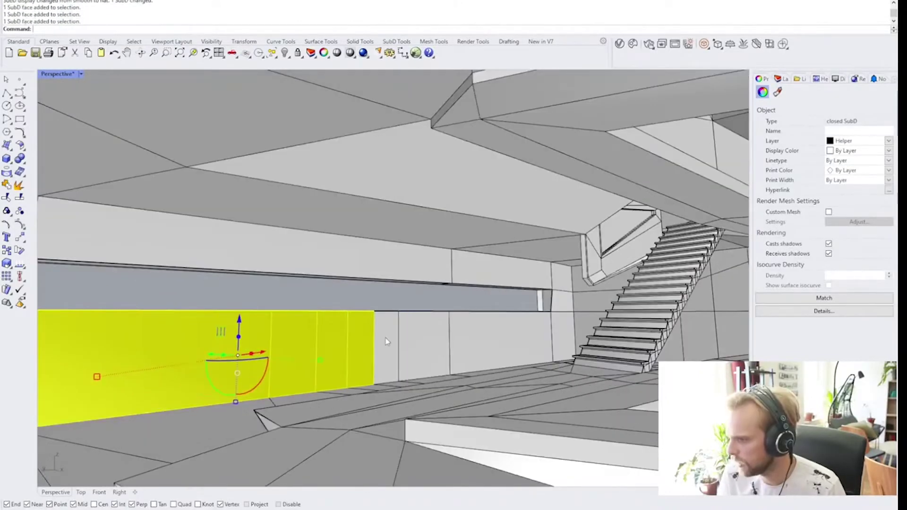
pyautogui.keyDown('ctrl'); pyautogui.keyDown('shift'); pyautogui.click(387, 341); pyautogui.keyUp('shift'); pyautogui.keyUp('ctrl')
pyautogui.keyDown('ctrl'); pyautogui.keyDown('shift'); pyautogui.click(430, 341); pyautogui.keyUp('shift'); pyautogui.keyUp('ctrl')
pyautogui.keyDown('ctrl'); pyautogui.keyDown('shift'); pyautogui.click(483, 339); pyautogui.keyUp('shift'); pyautogui.keyUp('ctrl')
pyautogui.moveTo(496, 338); pyautogui.dragTo(432, 330, button='right')
# Inset the selected wall faces as a group by 50.
pyautogui.write('Inset')
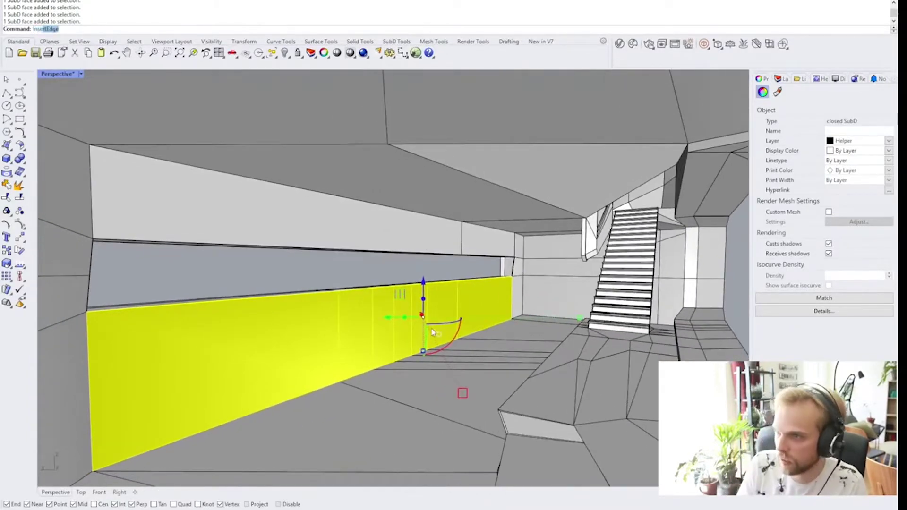
pyautogui.press('Return')
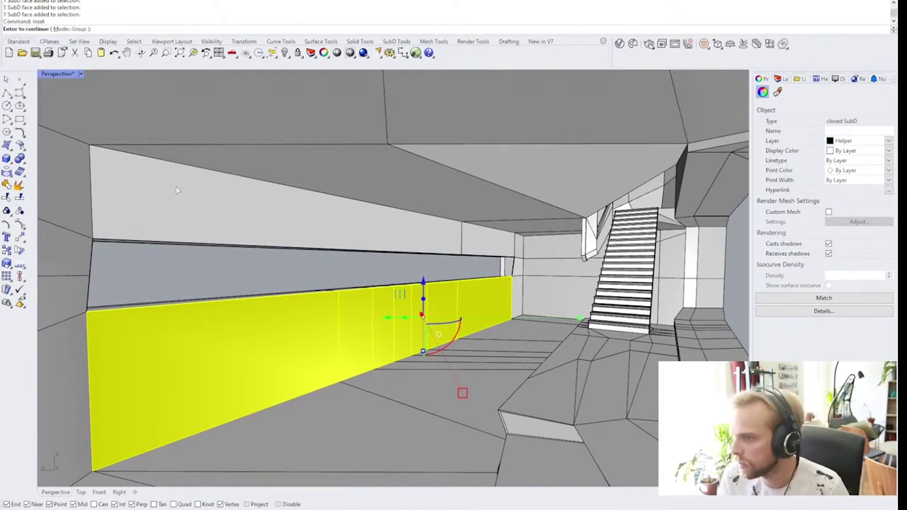
pyautogui.press('Return')
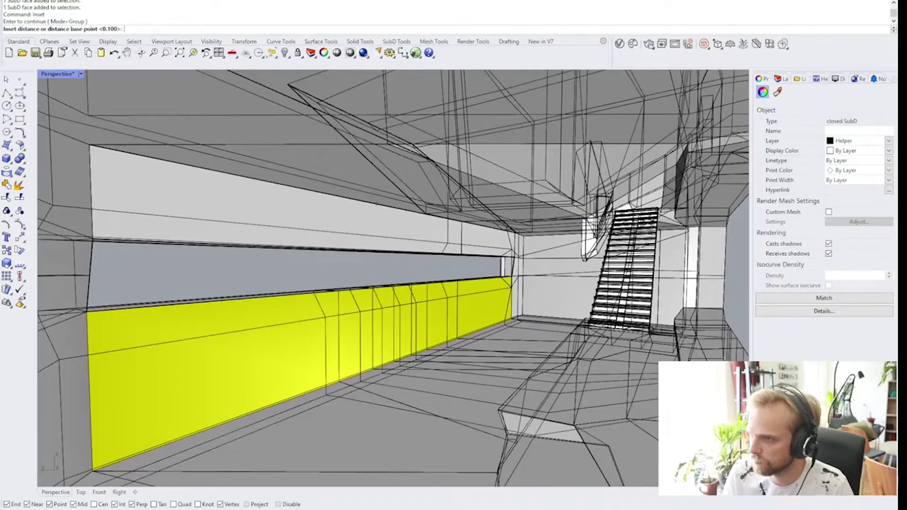
pyautogui.write('50')
pyautogui.press('Return')
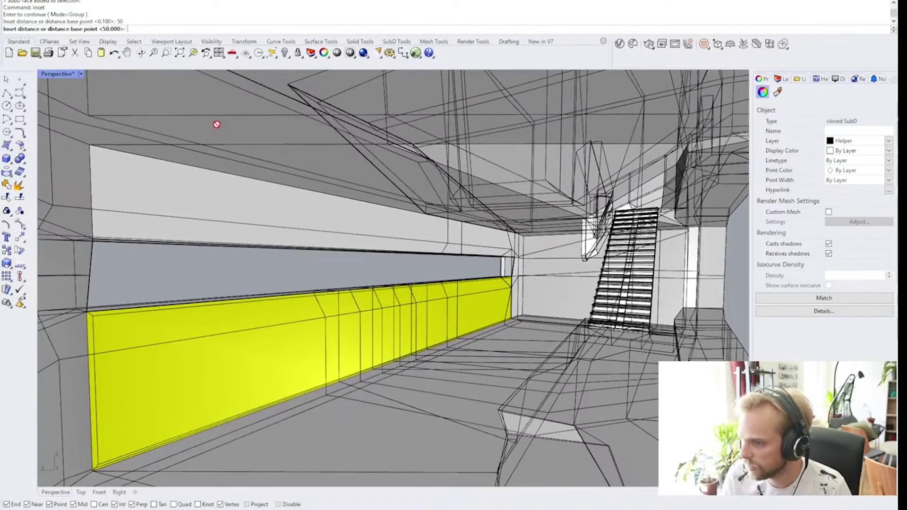
pyautogui.press('Return')
pyautogui.press('Return')
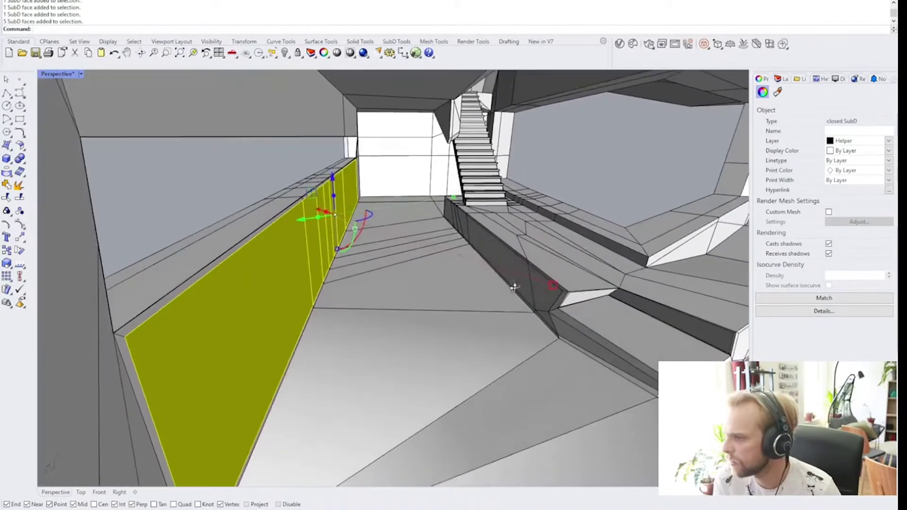
# Extrude the inset faces into the room as a long block and move its front from its upper corner along the helper line.
pyautogui.moveTo(359, 232)
pyautogui.keyDown('shift'); pyautogui.mouseDown(button='right')
pyautogui.moveTo(378, 275)
pyautogui.moveTo(344, 231)
pyautogui.mouseUp(button='right'); pyautogui.keyUp('shift')
pyautogui.moveTo(350, 237); pyautogui.dragTo(388, 245)
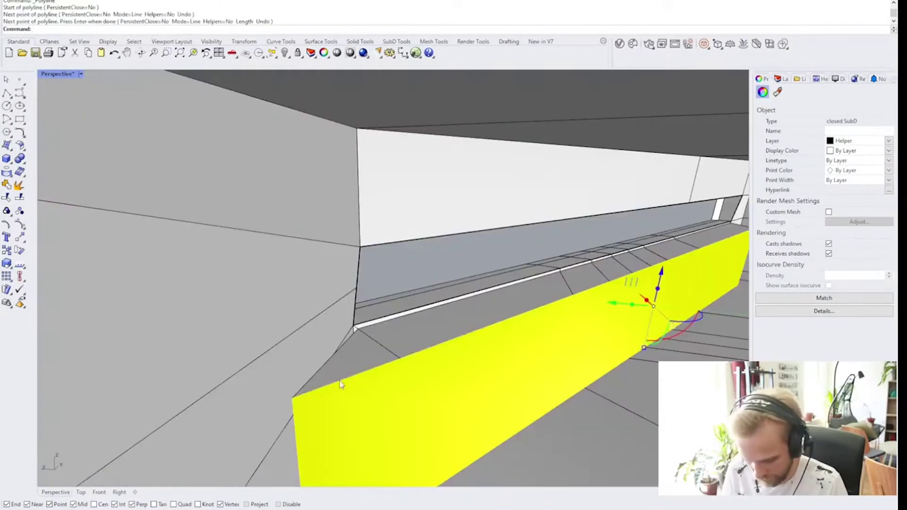
pyautogui.write('M')
pyautogui.press('Return')
pyautogui.click(292, 398)
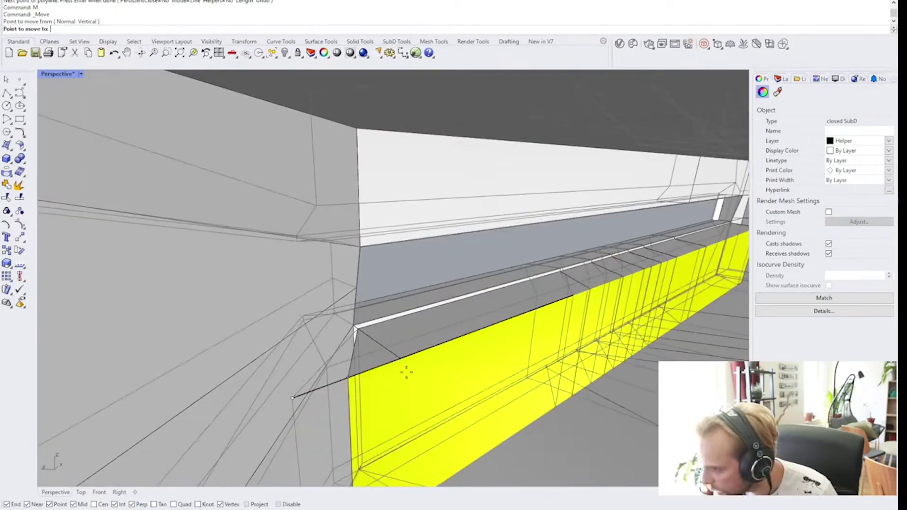
pyautogui.click(401, 359)
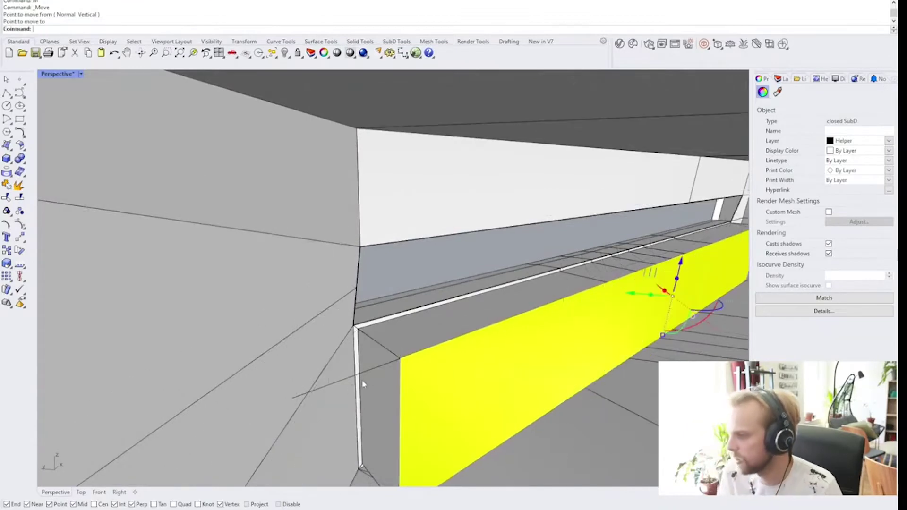
# Deselect the faces and delete the two helper lines at the end of the block.
pyautogui.press('Escape')
pyautogui.click(374, 370)
pyautogui.press('Delete')
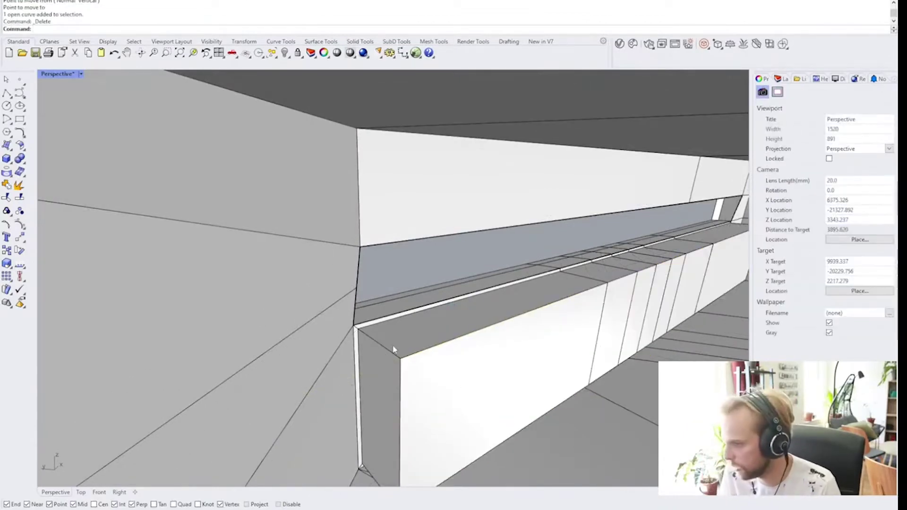
pyautogui.click(374, 343)
pyautogui.press('Delete')
# Examine both ends of the block under the strip window in smooth and flat SubD display.
pyautogui.moveTo(377, 339); pyautogui.dragTo(454, 339, button='right')
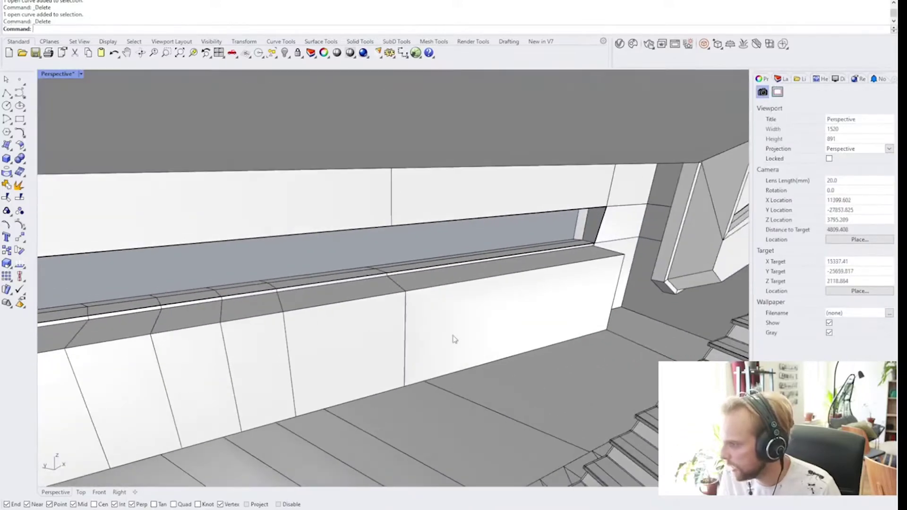
pyautogui.scroll(3, 661, 268)
pyautogui.moveTo(660, 265)
pyautogui.mouseDown(button='right')
pyautogui.moveTo(599, 265)
pyautogui.moveTo(634, 247)
pyautogui.moveTo(660, 253)
pyautogui.mouseUp(button='right')
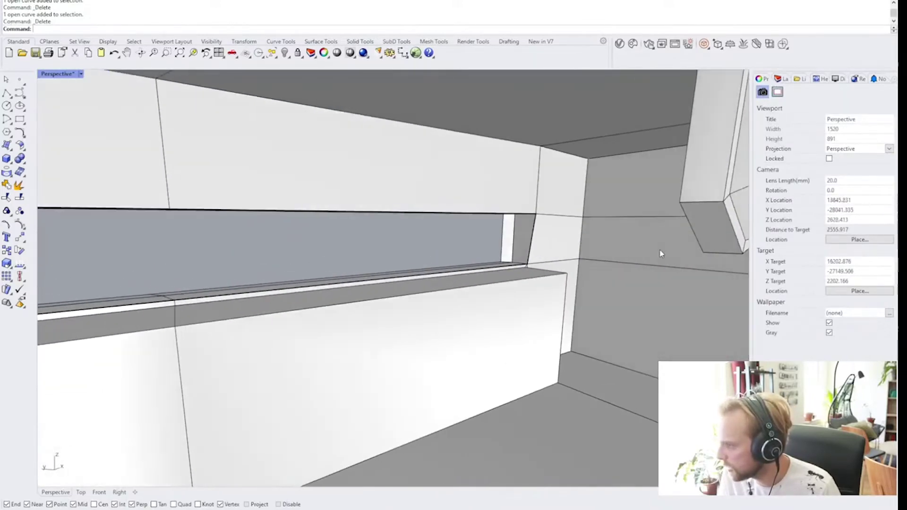
pyautogui.press('Tab')
pyautogui.keyDown('shift'); pyautogui.moveTo(459, 370); pyautogui.dragTo(674, 295, button='right'); pyautogui.keyUp('shift')
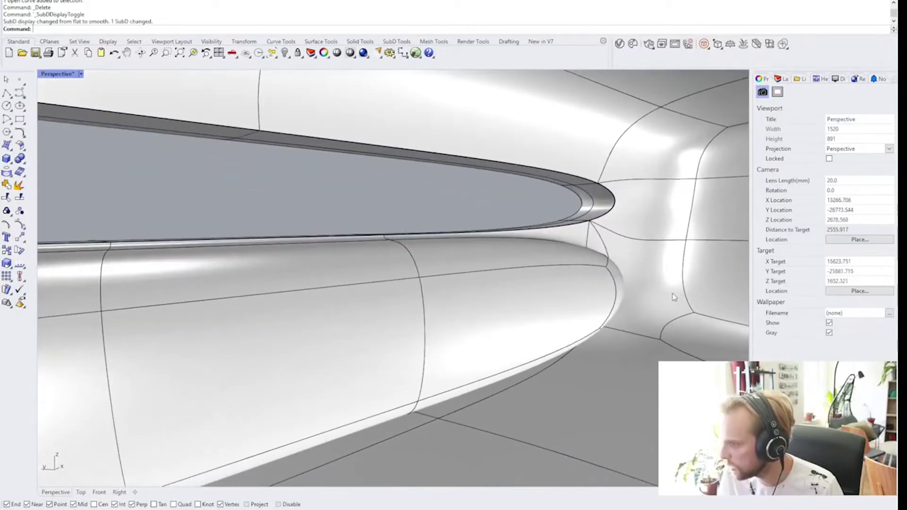
pyautogui.scroll(-12, 567, 305)
pyautogui.moveTo(389, 330); pyautogui.dragTo(438, 308, button='right')
pyautogui.press('Tab')
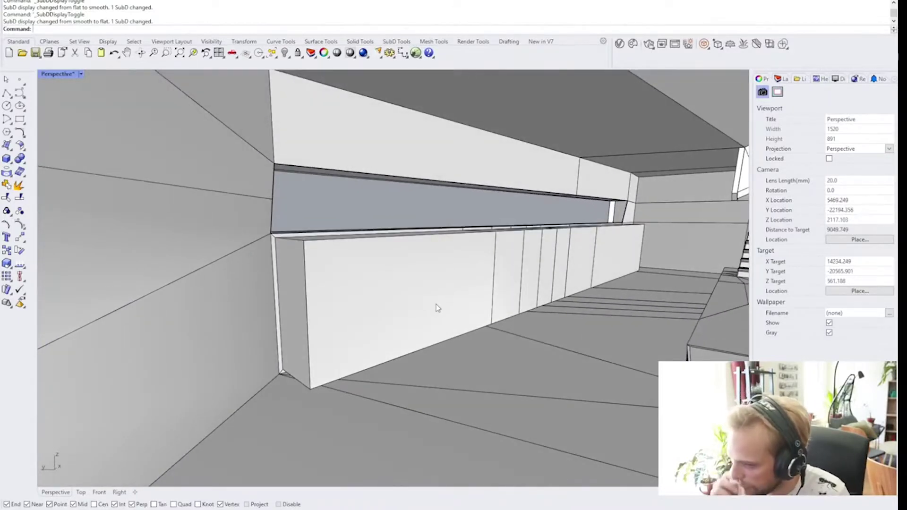
pyautogui.press('Tab')
pyautogui.scroll(-2, 369, 322)
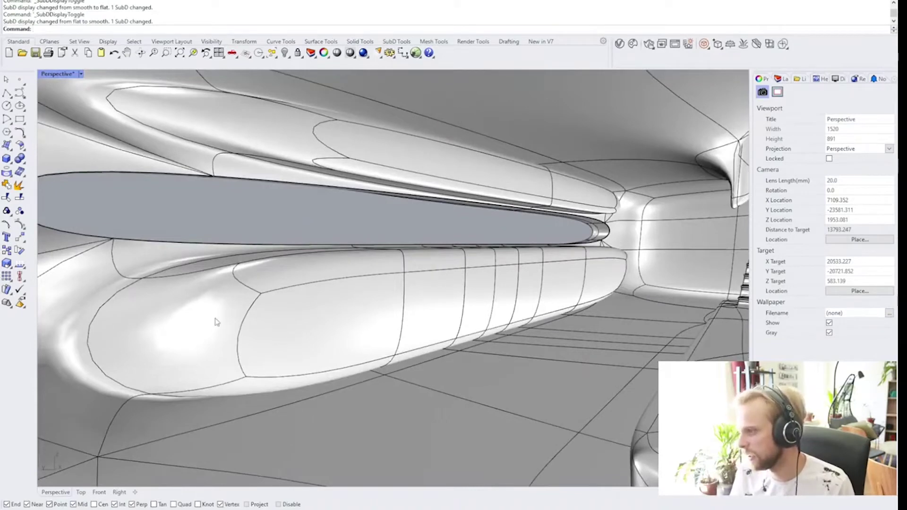
# Return to flat SubD display and select the front faces of the block along the wall.
pyautogui.press('Tab')
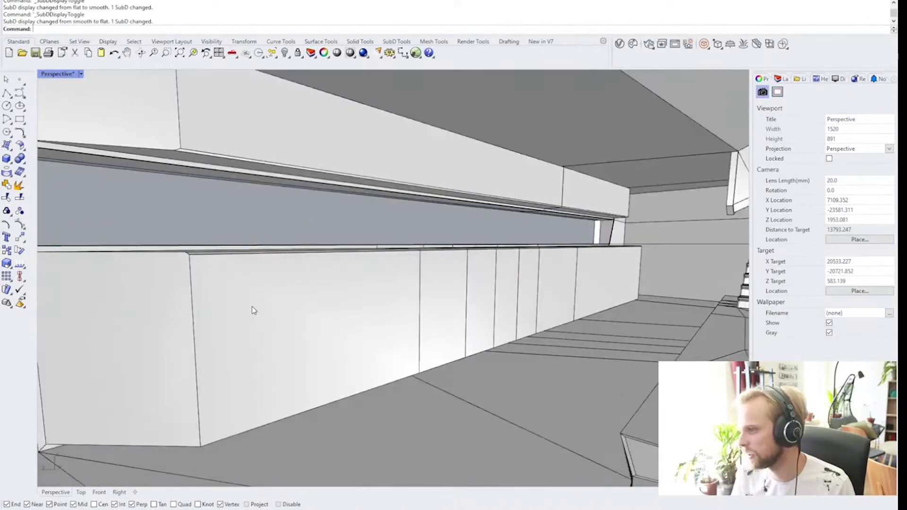
pyautogui.moveTo(269, 308); pyautogui.dragTo(273, 309, button='right')
pyautogui.moveTo(371, 311); pyautogui.dragTo(361, 308, button='right')
pyautogui.keyDown('ctrl'); pyautogui.keyDown('shift'); pyautogui.click(294, 308); pyautogui.keyUp('shift'); pyautogui.keyUp('ctrl')
pyautogui.keyDown('ctrl'); pyautogui.keyDown('shift'); pyautogui.click(436, 311); pyautogui.keyUp('shift'); pyautogui.keyUp('ctrl')
pyautogui.keyDown('ctrl'); pyautogui.keyDown('shift'); pyautogui.click(452, 310); pyautogui.keyUp('shift'); pyautogui.keyUp('ctrl')
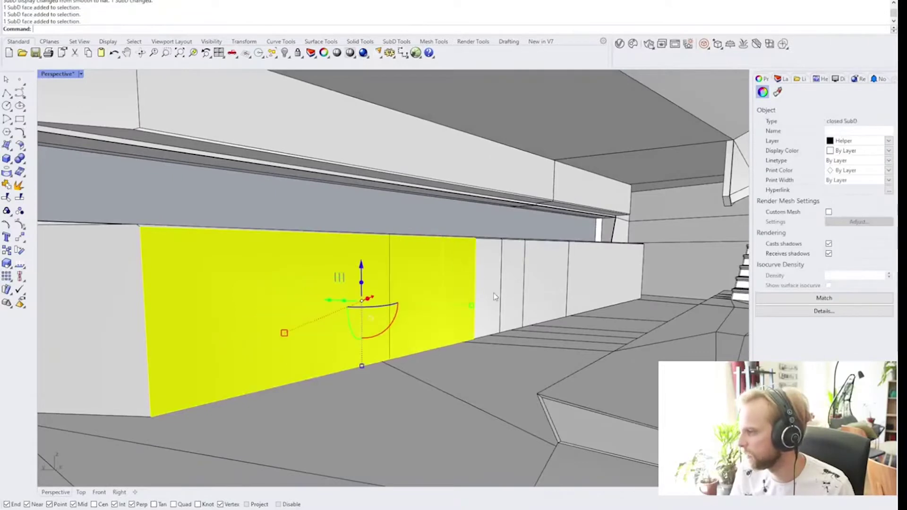
pyautogui.keyDown('ctrl'); pyautogui.keyDown('shift'); pyautogui.click(487, 303); pyautogui.keyUp('shift'); pyautogui.keyUp('ctrl')
pyautogui.keyDown('ctrl'); pyautogui.keyDown('shift'); pyautogui.click(515, 285); pyautogui.keyUp('shift'); pyautogui.keyUp('ctrl')
pyautogui.keyDown('ctrl'); pyautogui.keyDown('shift'); pyautogui.click(548, 281); pyautogui.keyUp('shift'); pyautogui.keyUp('ctrl')
pyautogui.keyDown('ctrl'); pyautogui.keyDown('shift'); pyautogui.click(588, 279); pyautogui.keyUp('shift'); pyautogui.keyUp('ctrl')
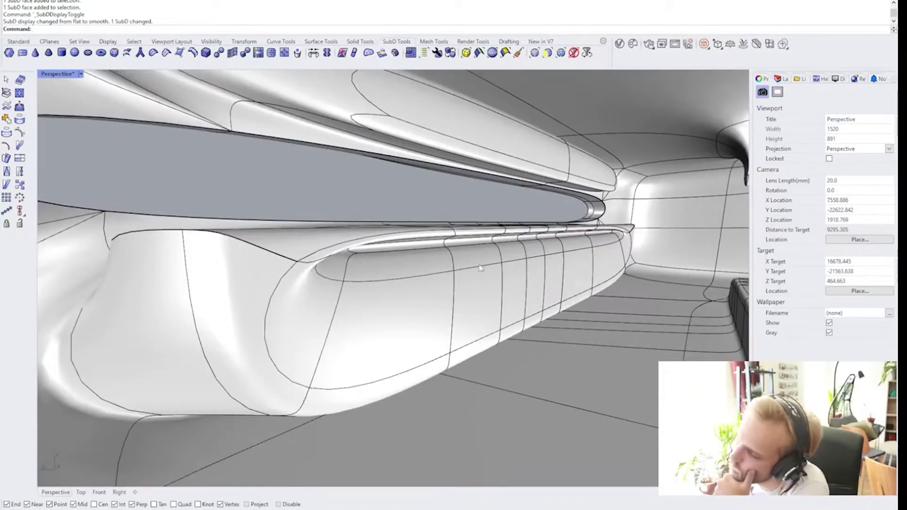
# Examine the reworked wall under the strip window from inside, along with the house and its surroundings from farther away.
pyautogui.moveTo(530, 323); pyautogui.dragTo(514, 309, button='right')
pyautogui.press('Tab')
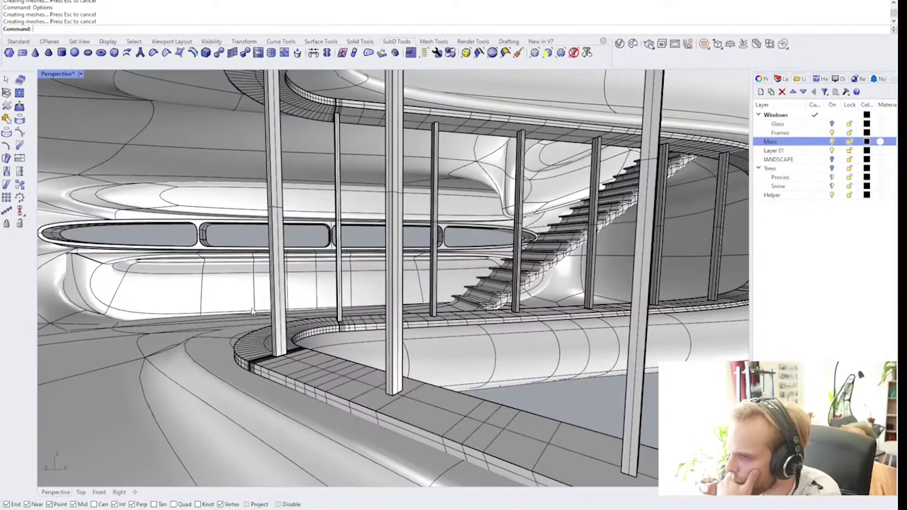
pyautogui.moveTo(253, 311); pyautogui.dragTo(349, 306, button='right')
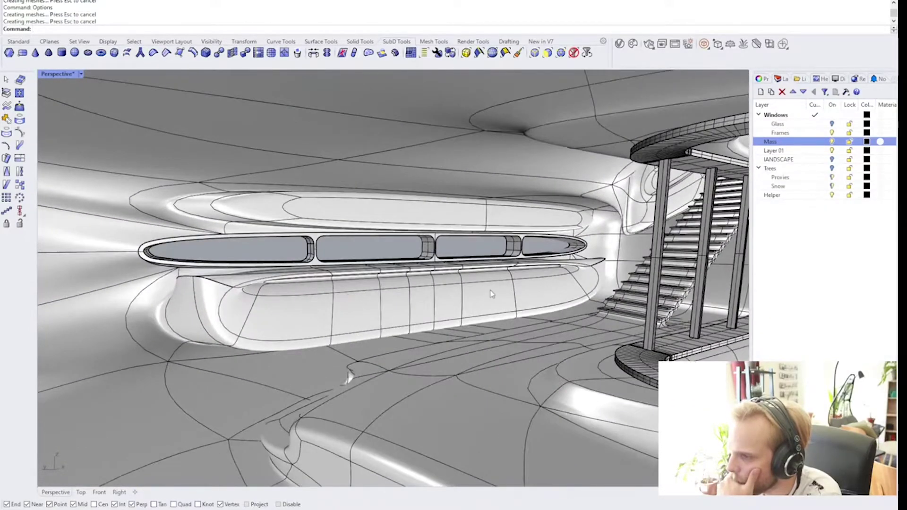
pyautogui.moveTo(485, 292); pyautogui.dragTo(412, 276, button='right')
pyautogui.scroll(-5, 505, 280)
pyautogui.scroll(-5, 383, 308)
pyautogui.scroll(5, 378, 309)
pyautogui.scroll(5, 349, 283)
pyautogui.scroll(2, 339, 270)
pyautogui.scroll(-3, 354, 279)
pyautogui.scroll(-2, 386, 298)
pyautogui.scroll(5, 398, 307)
pyautogui.scroll(-5, 398, 309)
pyautogui.scroll(-3, 436, 315)
pyautogui.scroll(5, 491, 313)
pyautogui.scroll(-5, 491, 312)
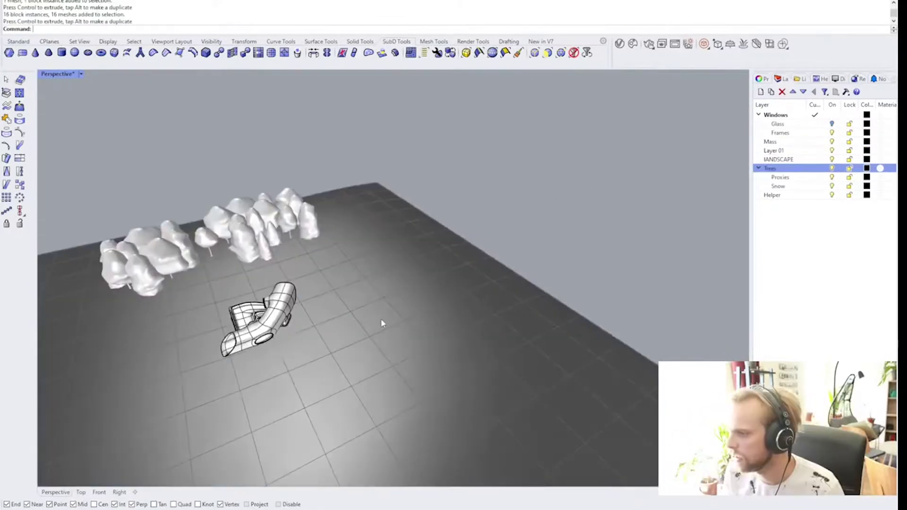
# Select the house among the trees, frame it in the perspective view and clear the selection.
pyautogui.moveTo(381, 320); pyautogui.dragTo(344, 277, button='right')
pyautogui.click(378, 252)
pyautogui.write('ZS')
pyautogui.press('Return')
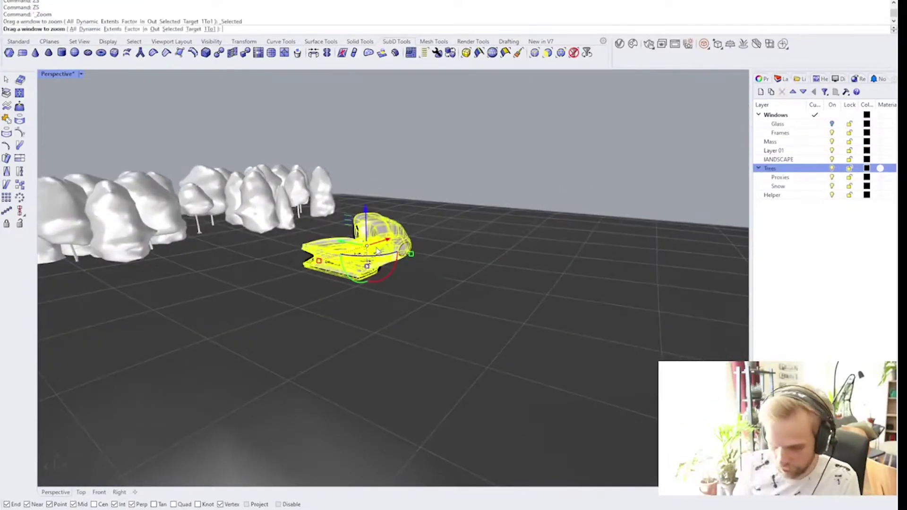
pyautogui.press('Escape')
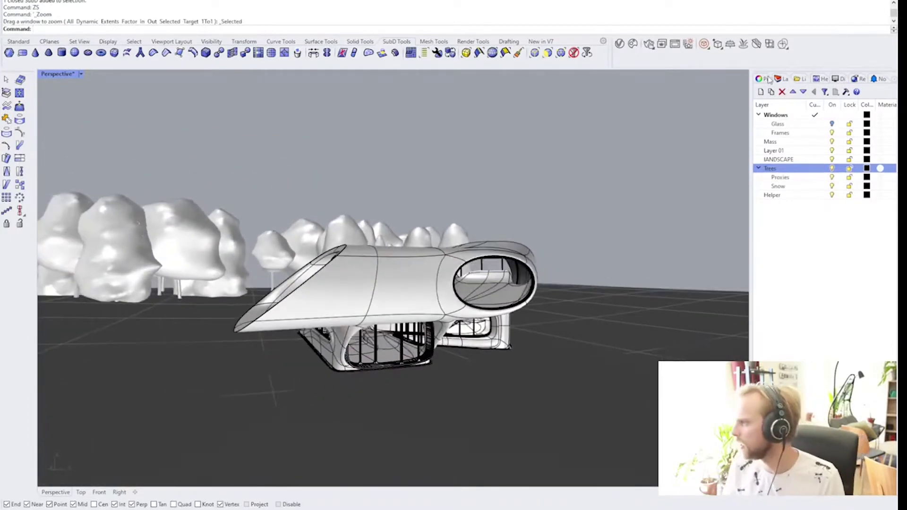
# Set the perspective camera's lens length to 50 mm and orbit around the house to compose the exterior view.
pyautogui.click(768, 79)
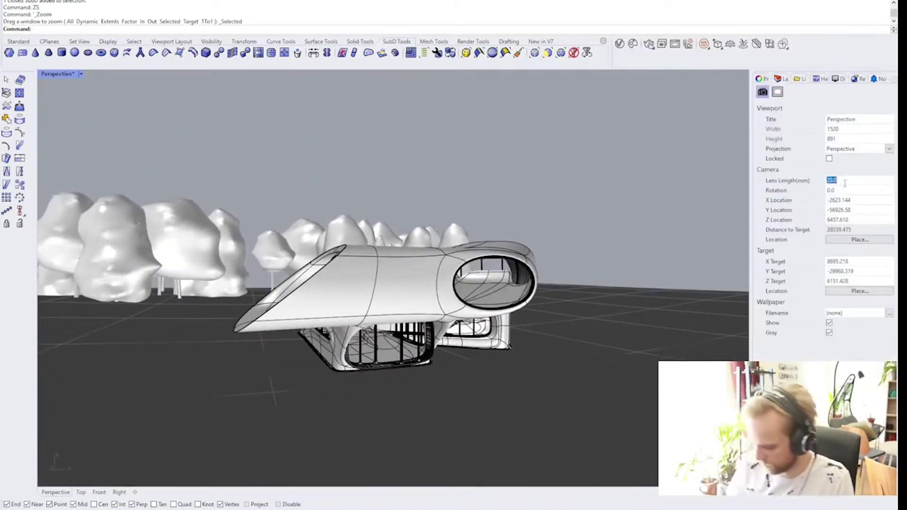
pyautogui.write('50')
pyautogui.press('Return')
pyautogui.moveTo(530, 310); pyautogui.dragTo(177, 282, button='right')
pyautogui.moveTo(386, 335); pyautogui.dragTo(374, 320, button='right')
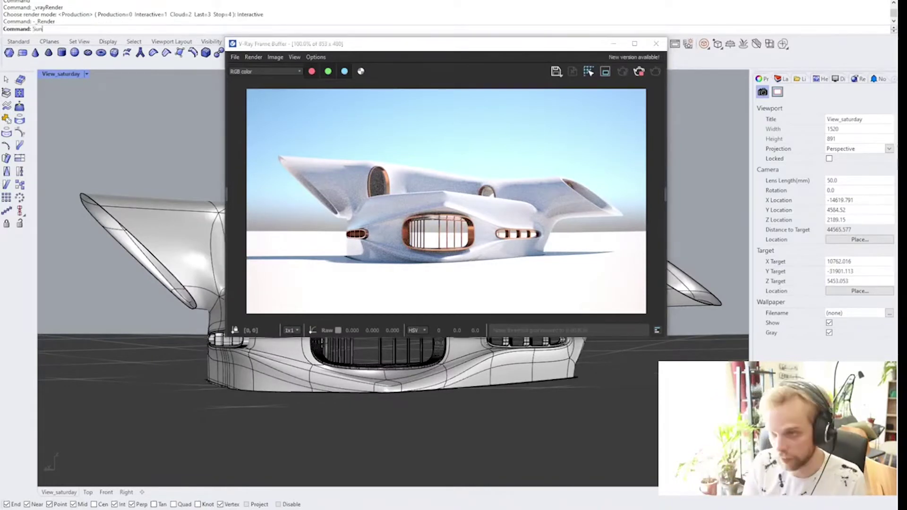
# Open the Sun settings beside the V-Ray render and enable manual control of the sun.
pyautogui.press('Return')
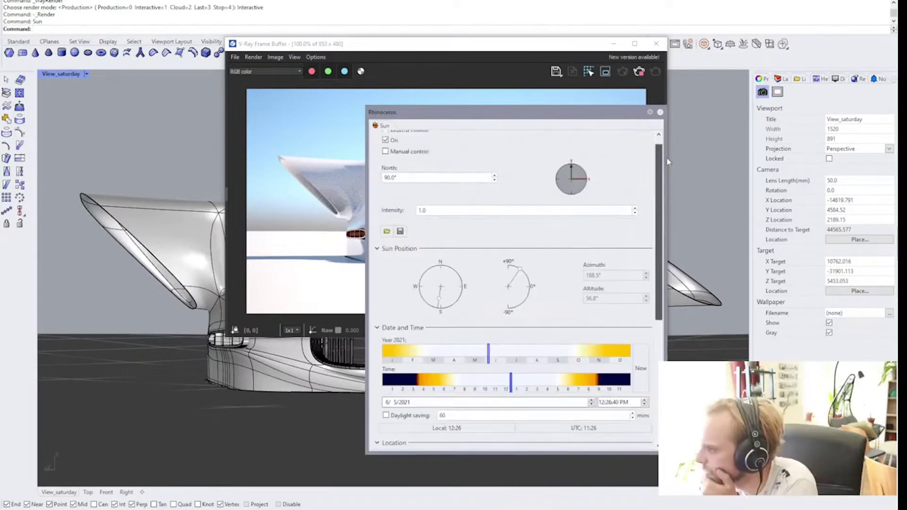
pyautogui.click(412, 161)
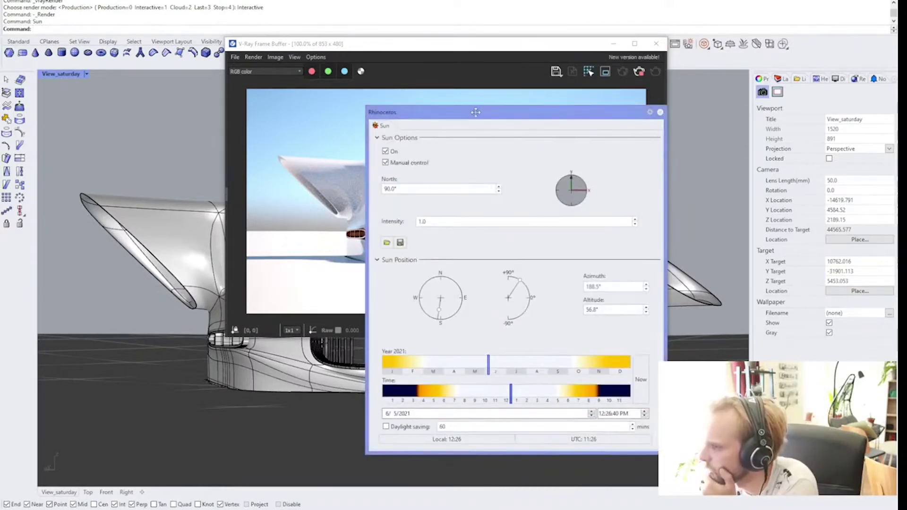
pyautogui.moveTo(465, 112); pyautogui.dragTo(672, 100)
pyautogui.press('Return')
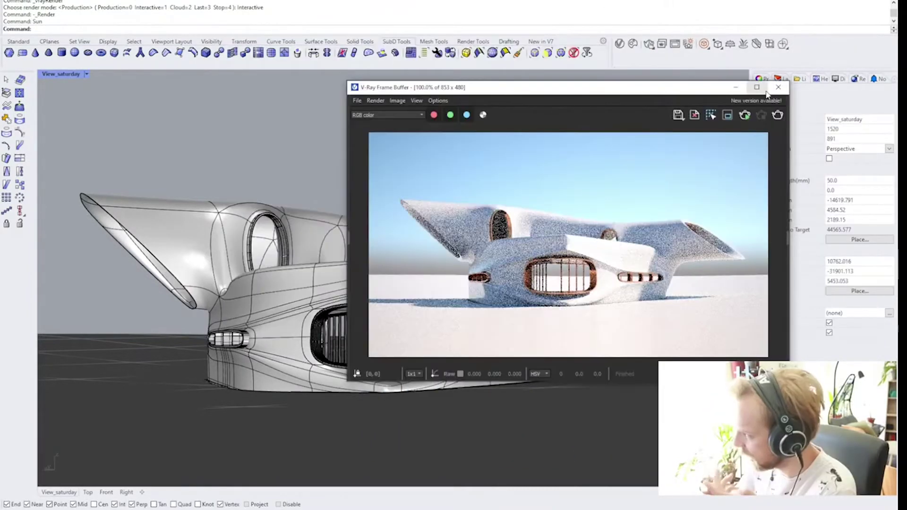
# Close the V-Ray render and leave the maximized View_saturday viewport to look over the scene around the house.
pyautogui.click(779, 83)
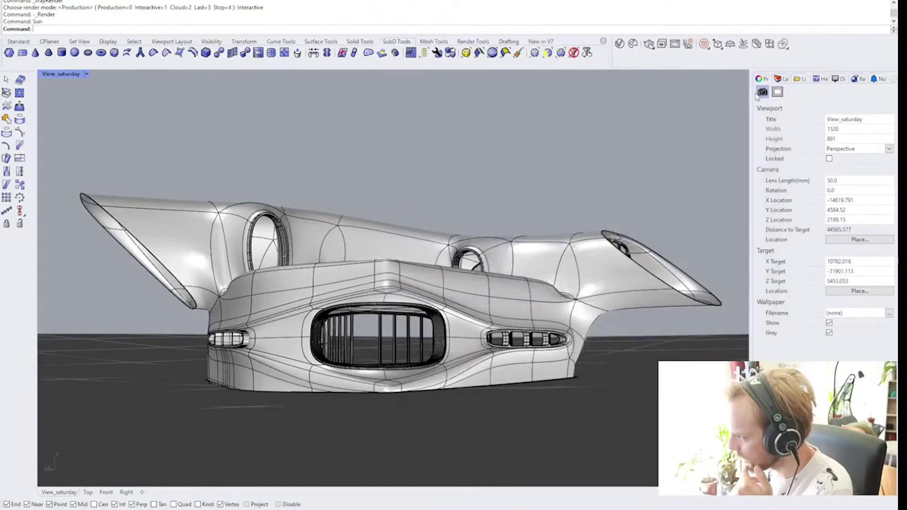
pyautogui.doubleClick(69, 75)
pyautogui.moveTo(128, 118); pyautogui.dragTo(280, 221)
pyautogui.scroll(-4, 279, 221)
pyautogui.moveTo(281, 227); pyautogui.dragTo(251, 171, button='right')
pyautogui.moveTo(228, 122); pyautogui.dragTo(231, 208)
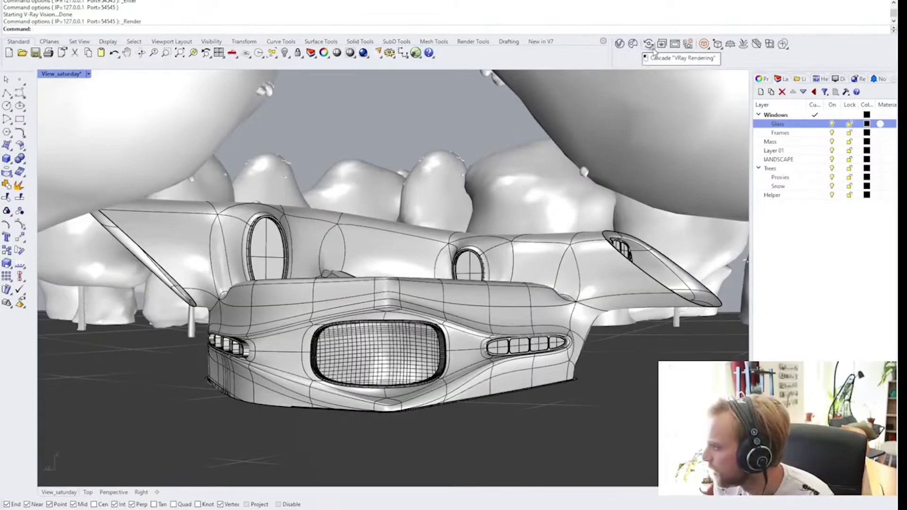
# Run an interactive V-Ray render of View_saturday with the snow-covered trees, and close the frame buffer after checking it.
pyautogui.click(655, 50)
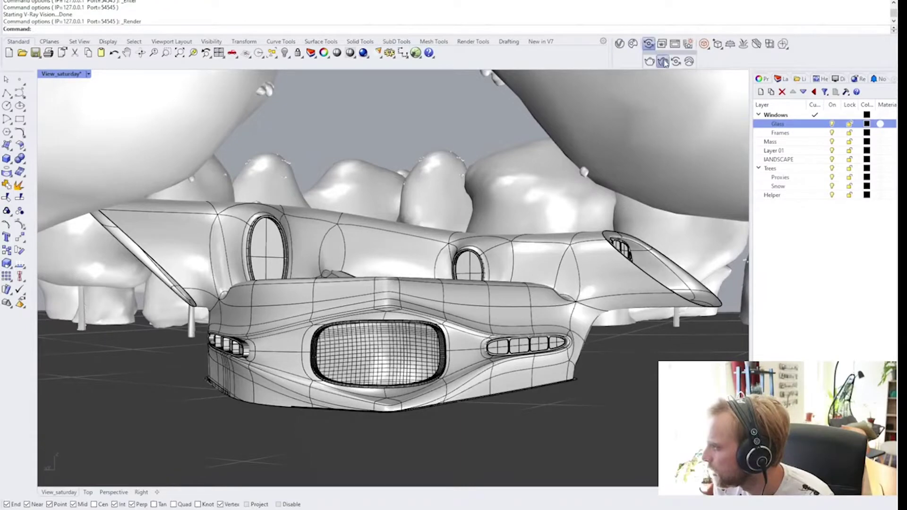
pyautogui.click(664, 62)
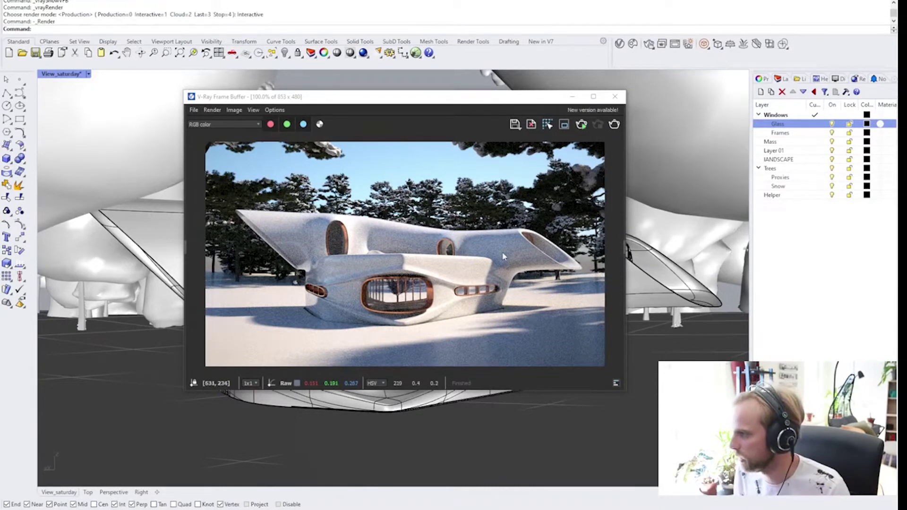
pyautogui.click(615, 97)
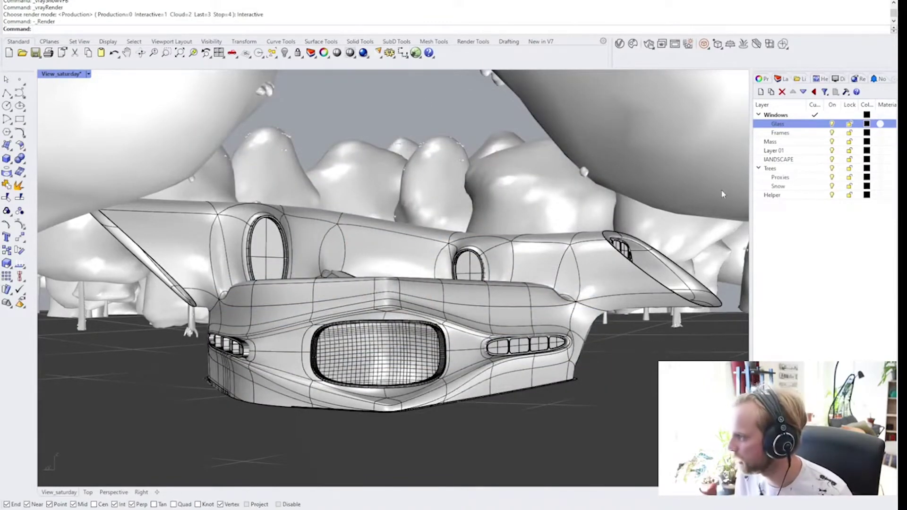
# Hide the Trees layer and apply a preset view to the View_saturday viewport.
pyautogui.click(832, 169)
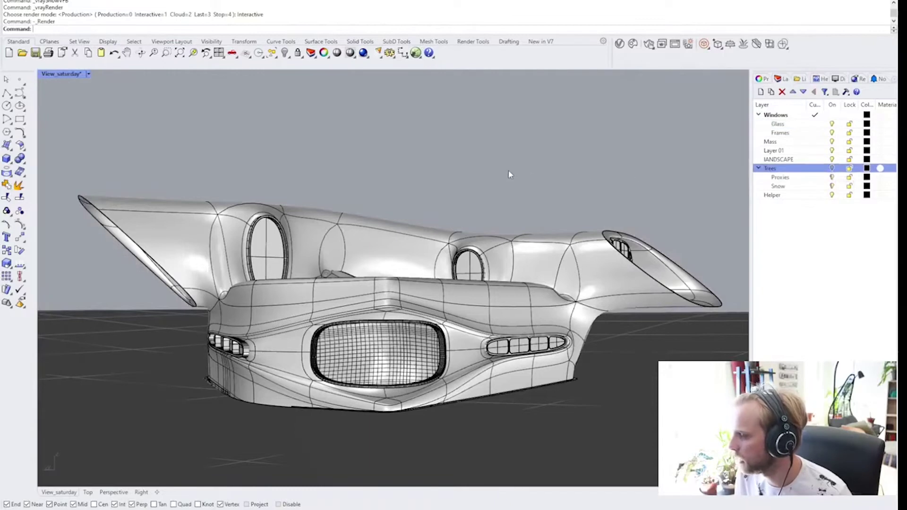
pyautogui.click(88, 74)
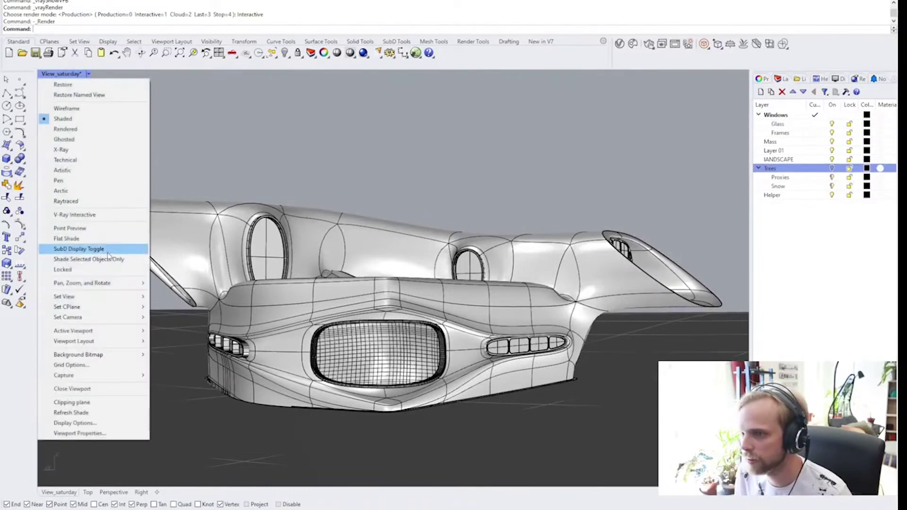
pyautogui.moveTo(111, 296)
pyautogui.click(214, 372)
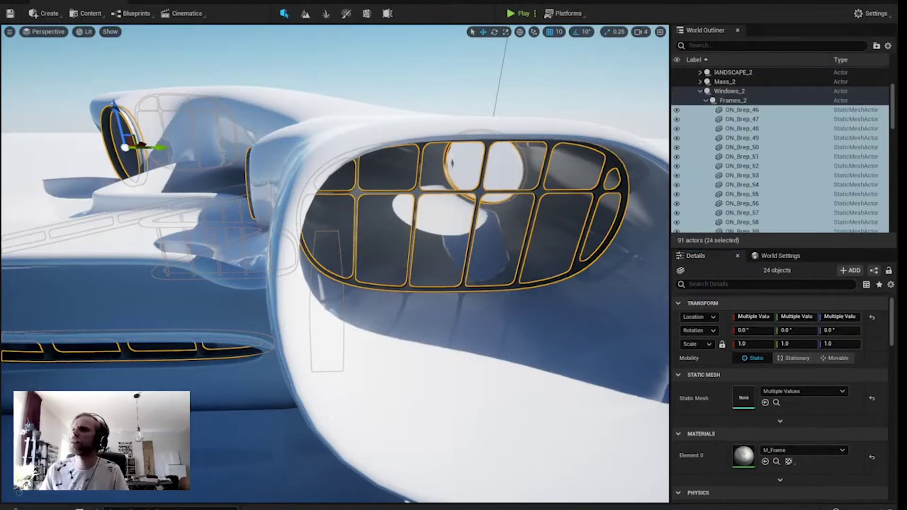
# In Unreal Engine, clear the window-frame selection and start playing the level in first person with mouse control.
pyautogui.press('Escape')
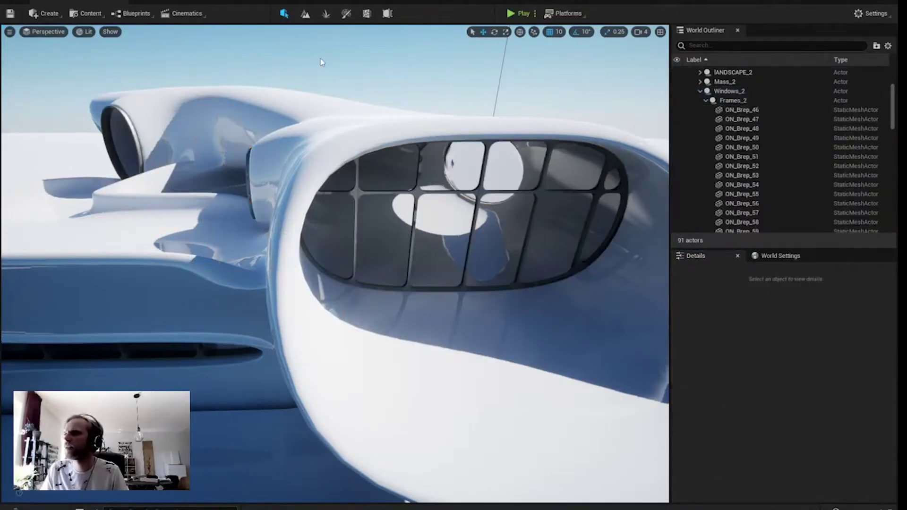
pyautogui.click(511, 13)
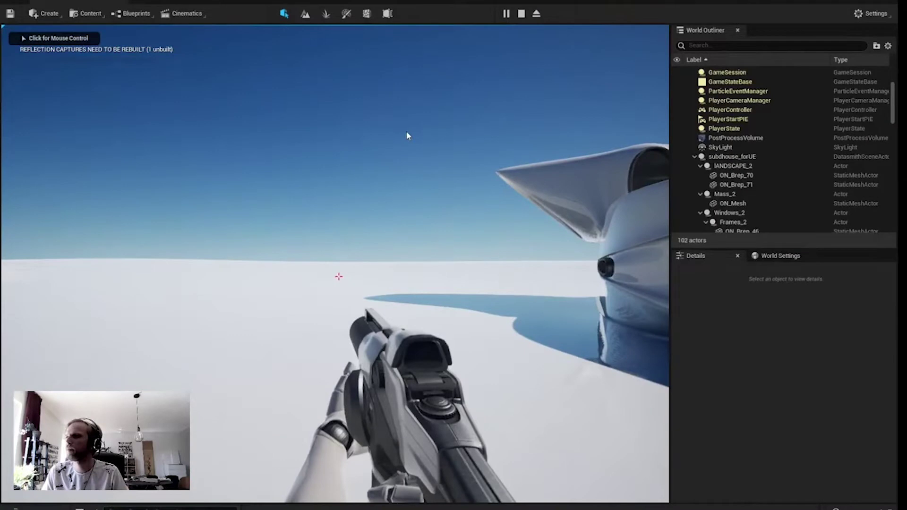
pyautogui.click(361, 247)
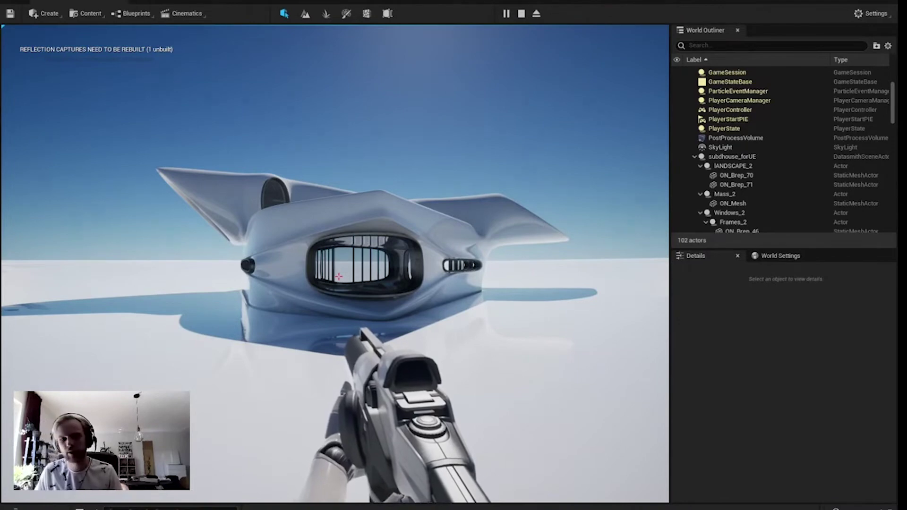
# Walk around the outside of the house and beneath its overhanging wings to examine the windows, reflections and roof opening.
pyautogui.press('w')
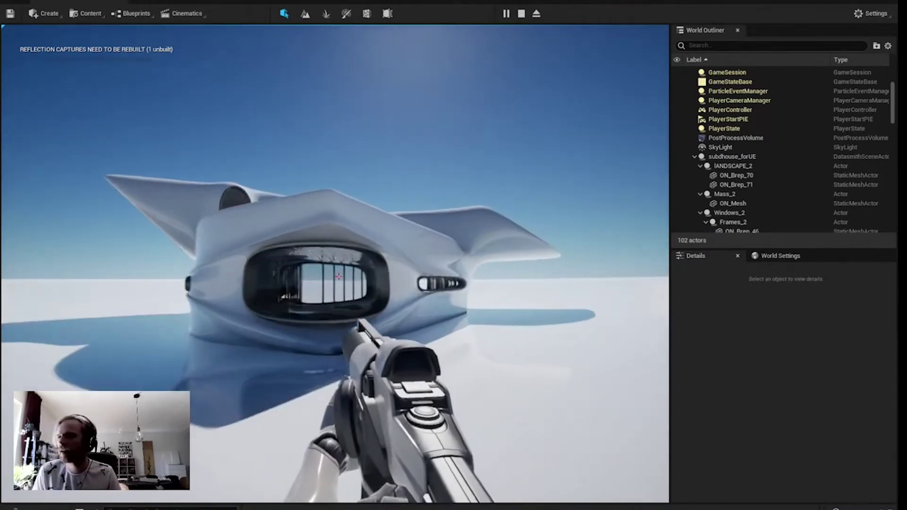
pyautogui.press('w')
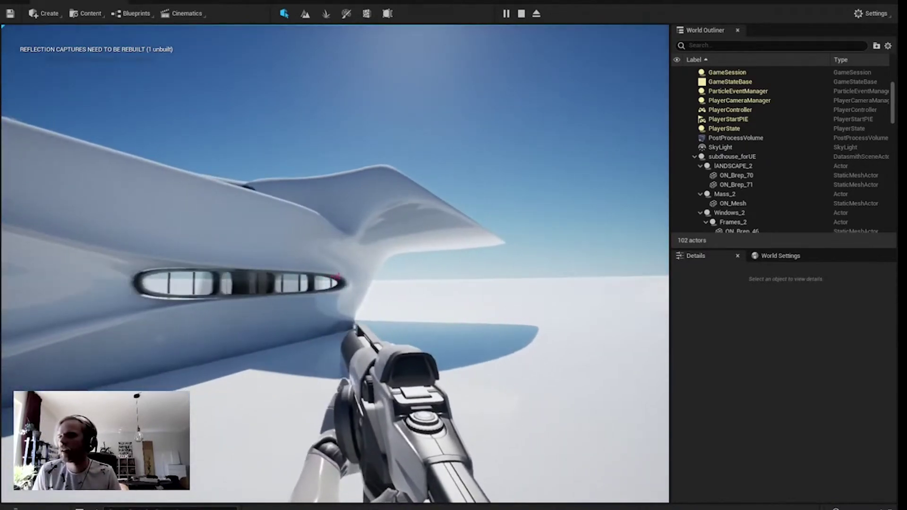
pyautogui.press('w')
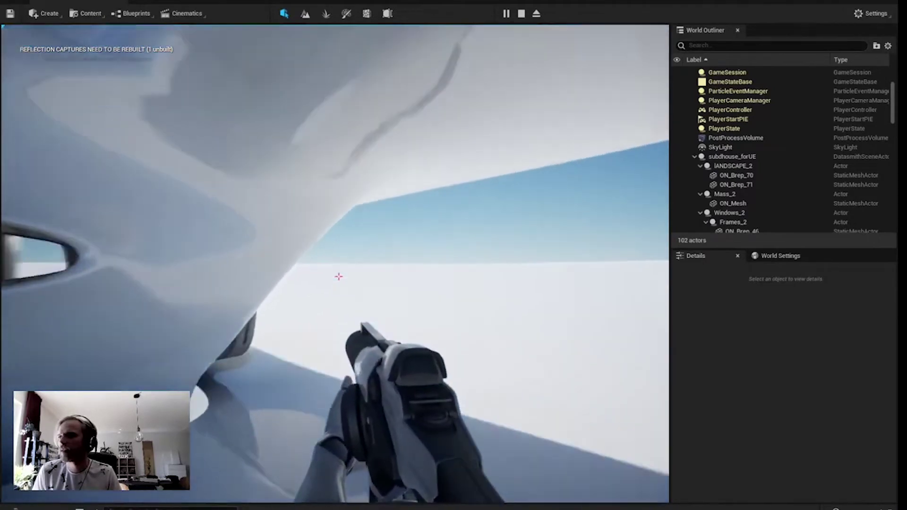
pyautogui.press('s')
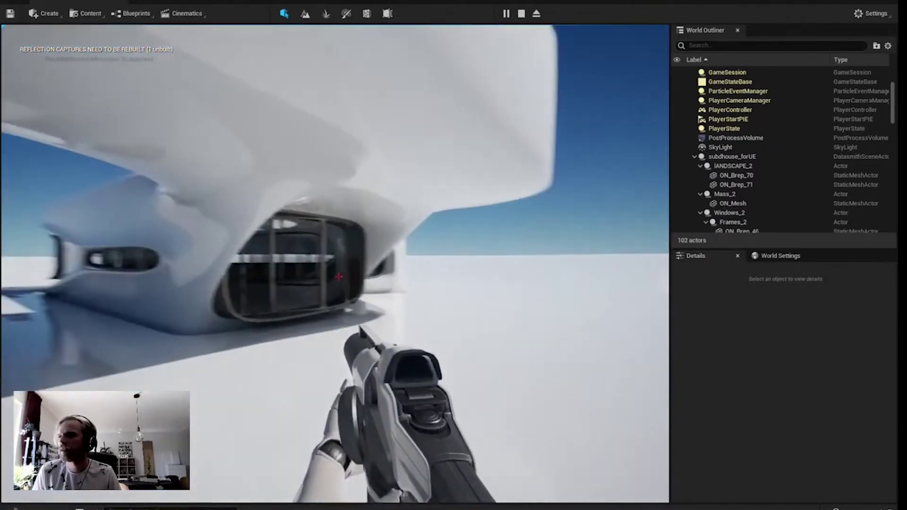
pyautogui.press('w')
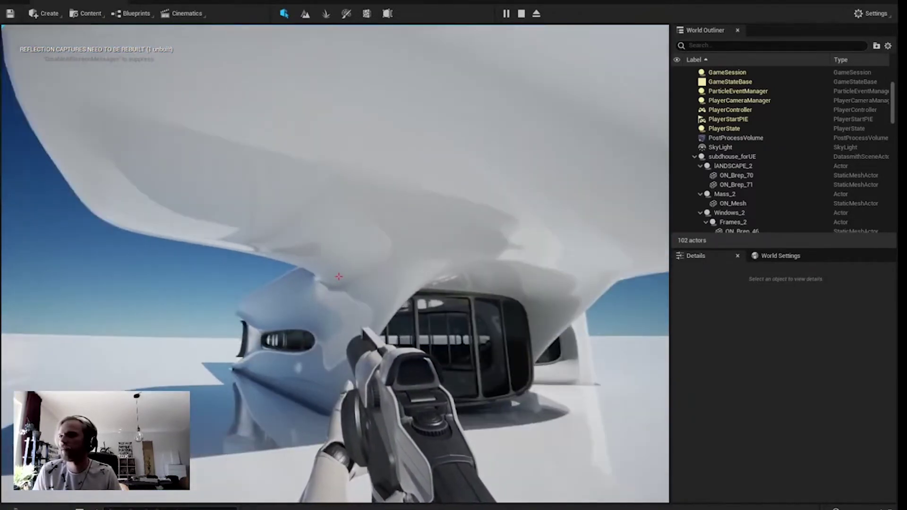
pyautogui.press('w')
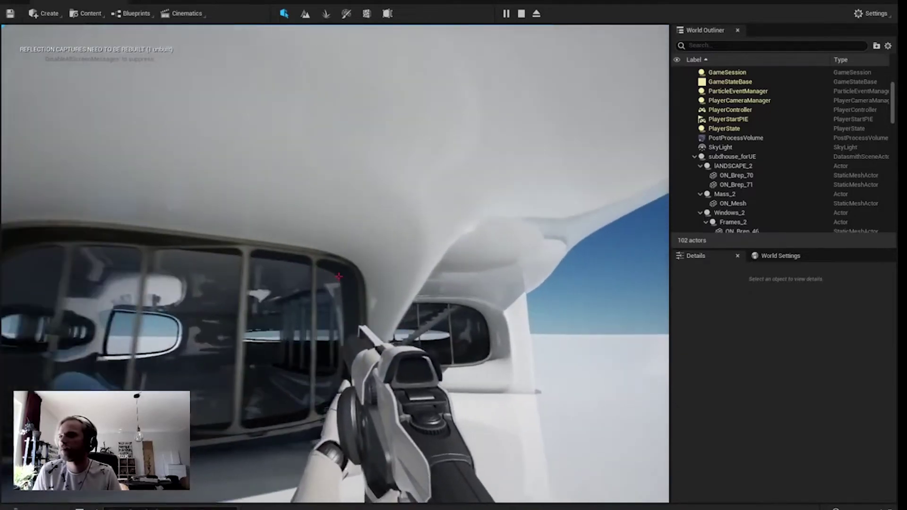
pyautogui.press('w')
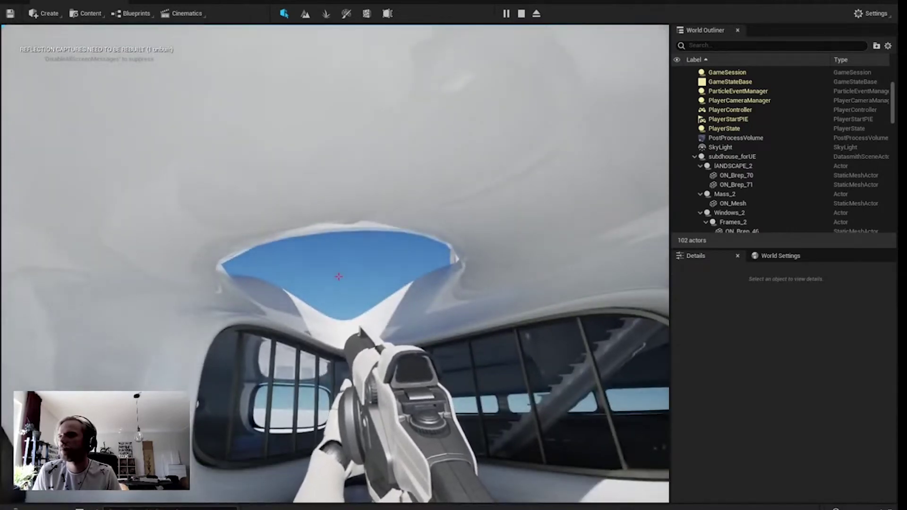
pyautogui.press('s')
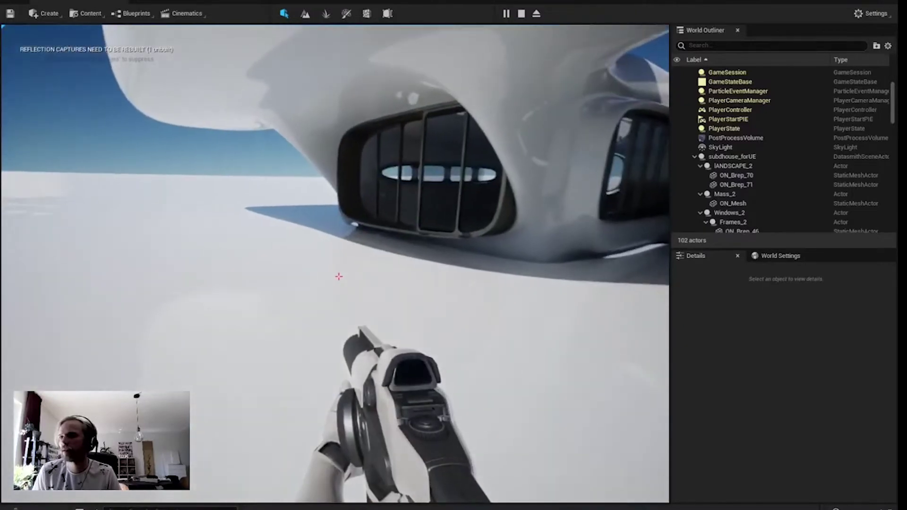
# Approach the large framed window, examine the interior with its strip windows and staircase, and stop playing the level.
pyautogui.press('w')
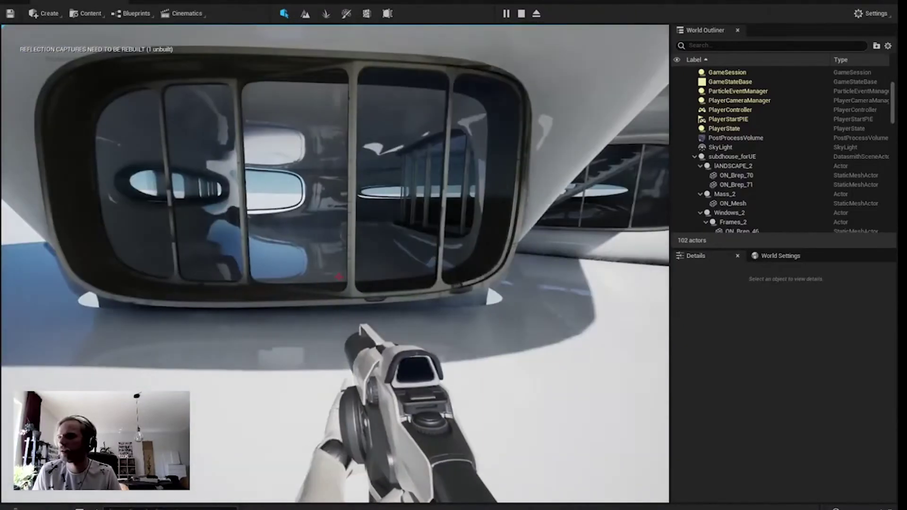
pyautogui.press('a')
pyautogui.press('a')
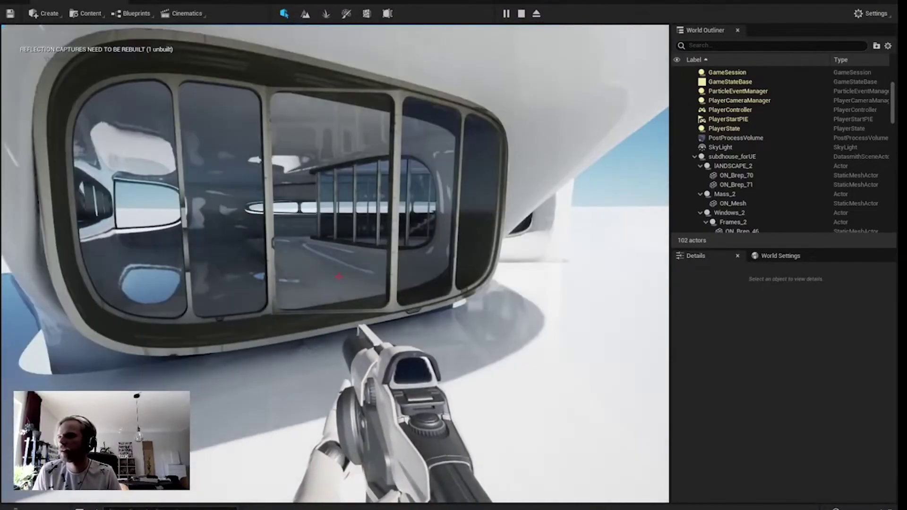
pyautogui.press('w')
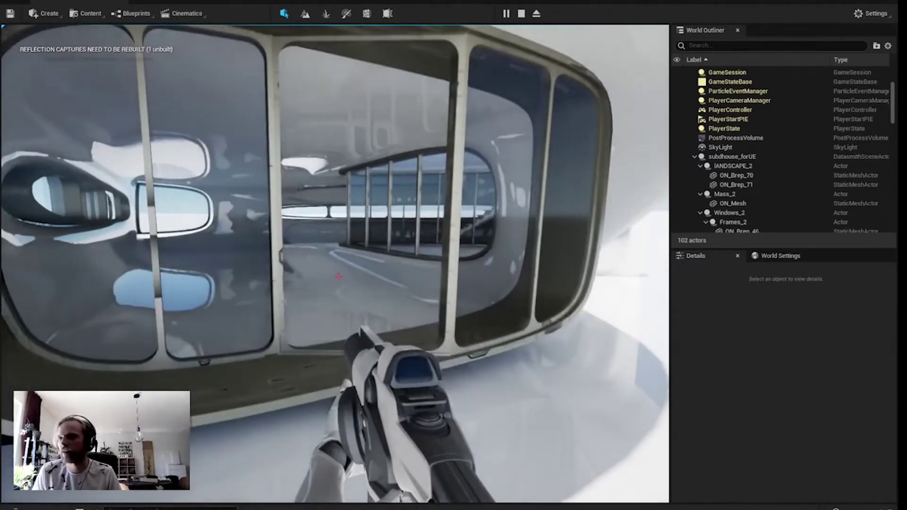
pyautogui.press('w')
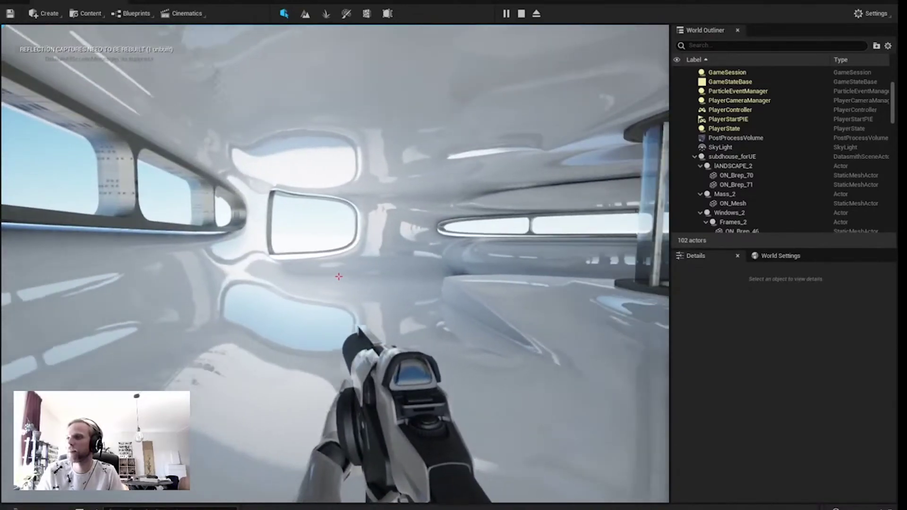
pyautogui.press('w')
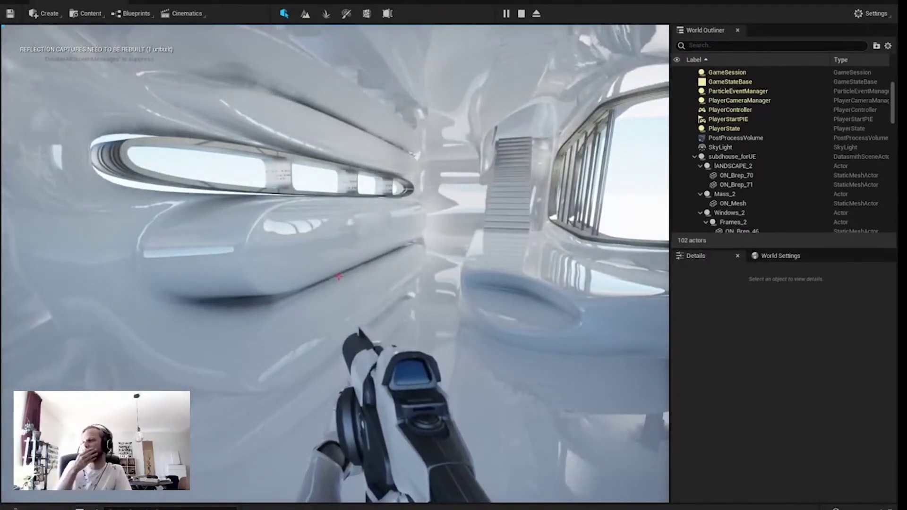
pyautogui.press('Escape')
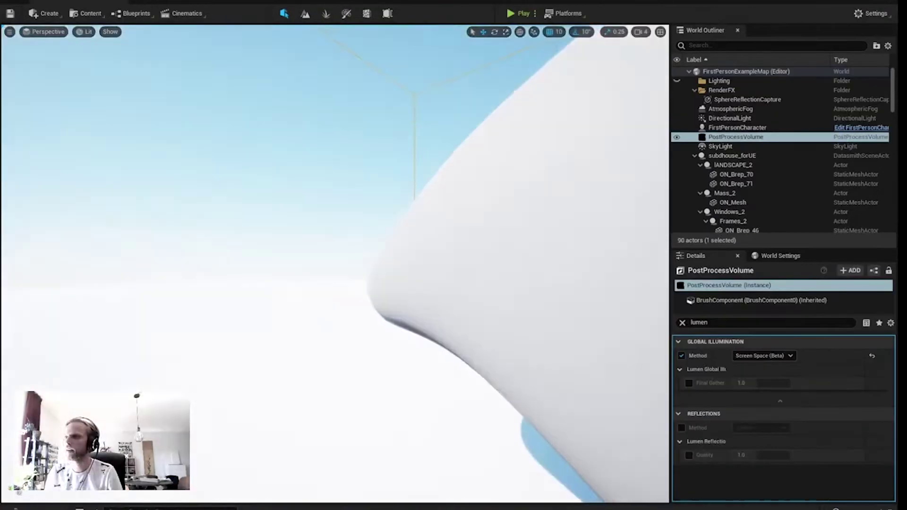
# Change the PostProcessVolume's Global Illumination method with the editor view inside the house.
pyautogui.moveTo(330, 318); pyautogui.dragTo(361, 318, button='right')
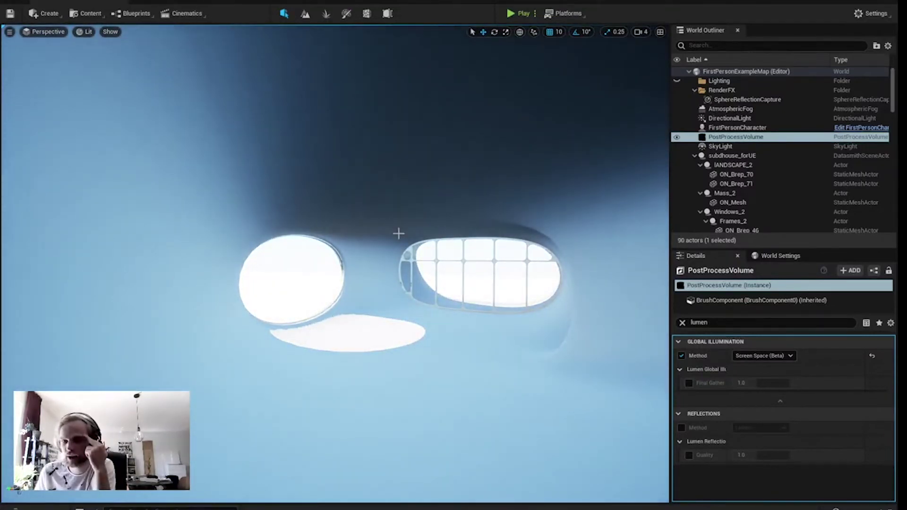
pyautogui.click(782, 362)
pyautogui.click(769, 378)
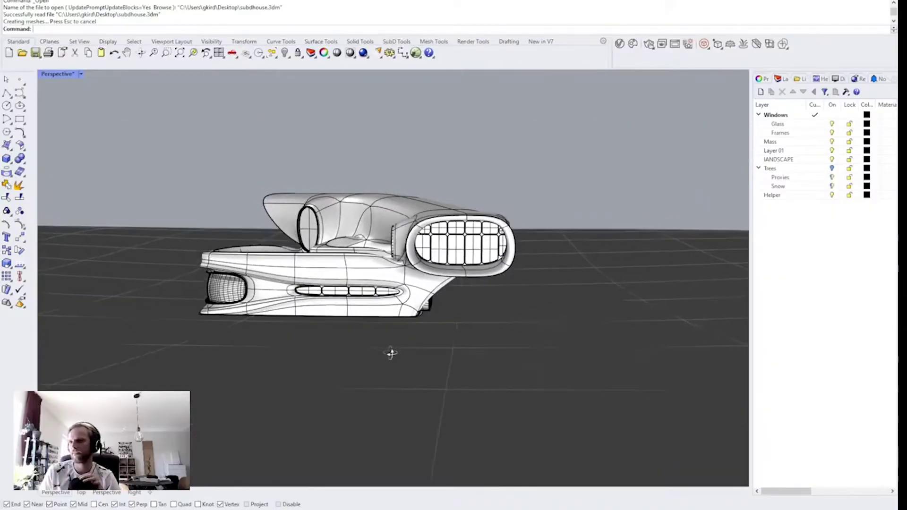
# Switch back to Rhino and orbit around the house in subdhouse.3dm to inspect it from several sides.
pyautogui.moveTo(391, 354); pyautogui.dragTo(354, 334, button='right')
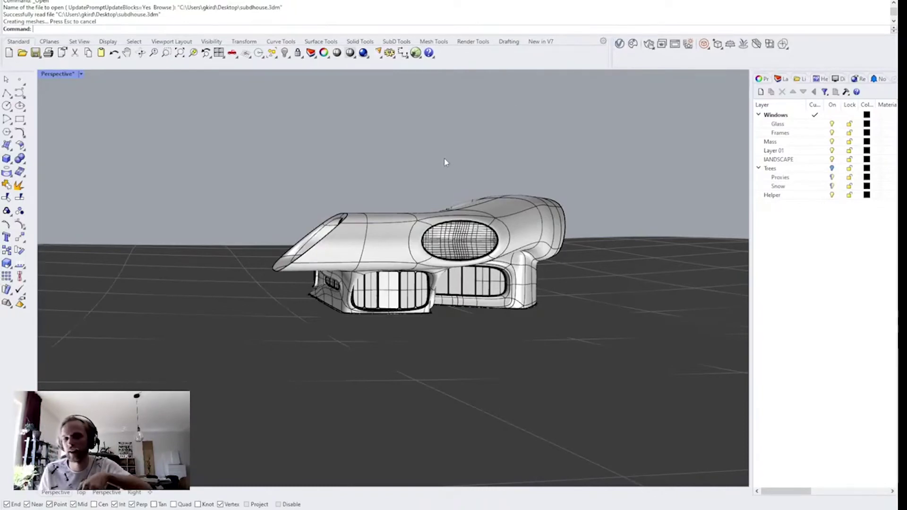
pyautogui.moveTo(439, 177); pyautogui.dragTo(442, 190, button='right')
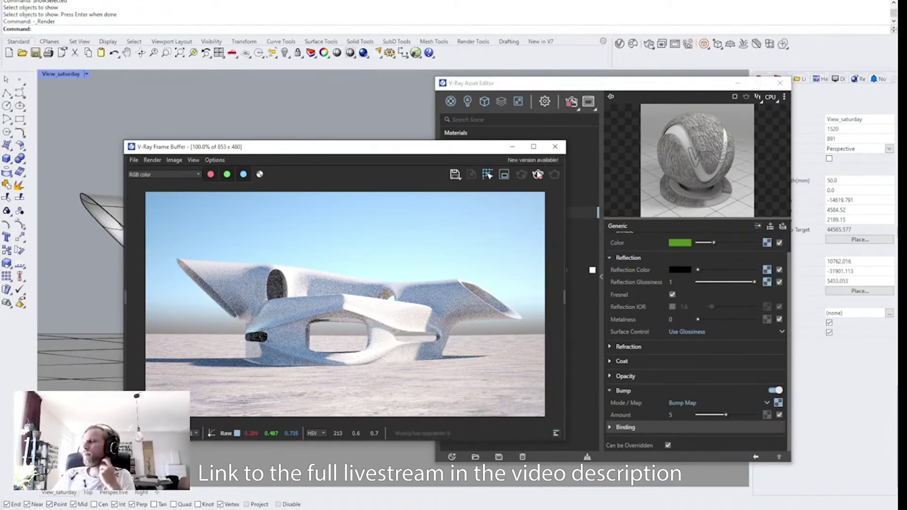
# Close the V-Ray Frame Buffer and the Asset Editor to return to the full View_saturday viewport.
pyautogui.click(555, 146)
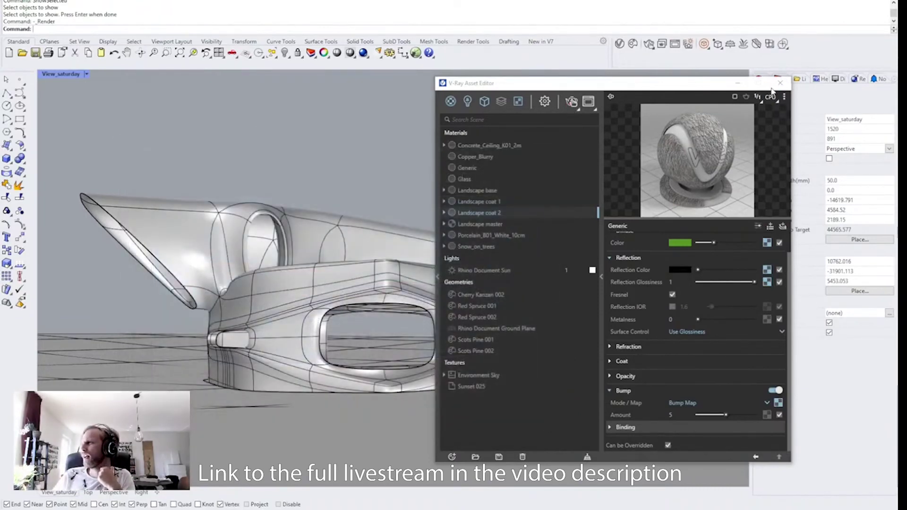
pyautogui.click(779, 84)
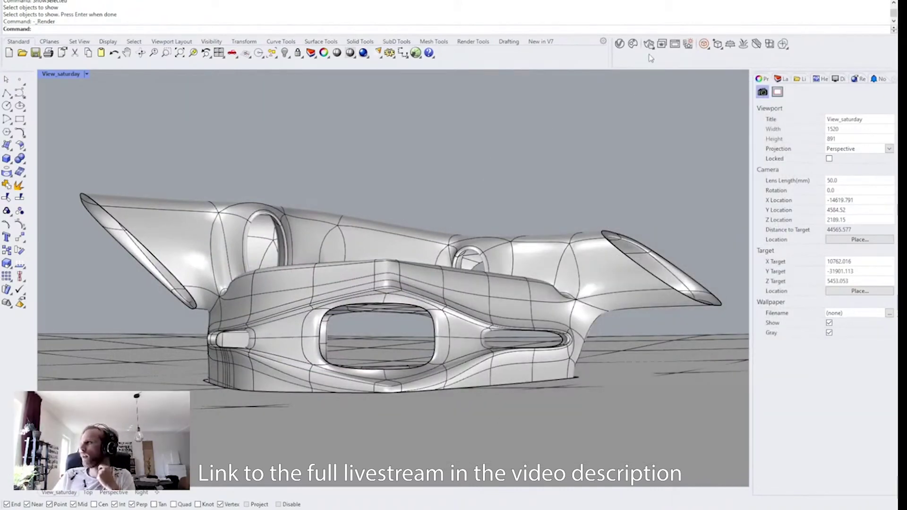
pyautogui.click(633, 44)
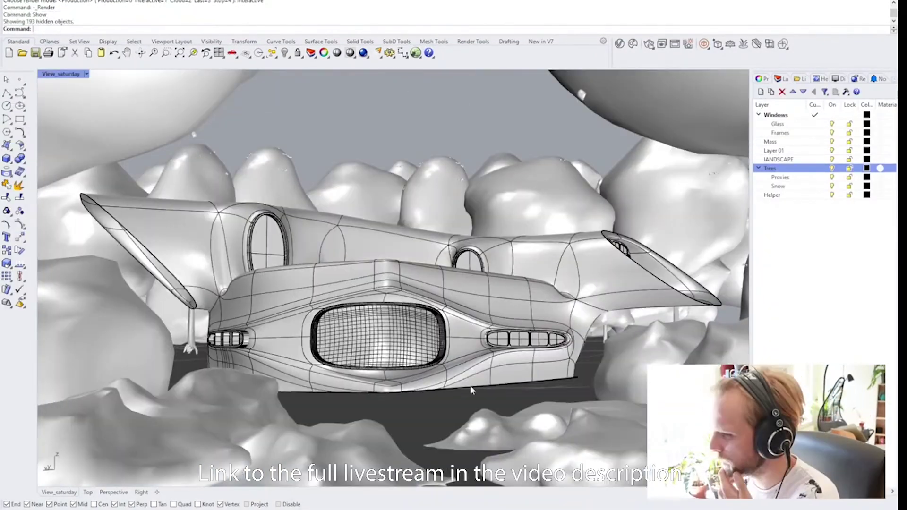
# Open the render settings in the V-Ray Asset Editor and start a render of the house with the foreground plants.
pyautogui.click(629, 279)
pyautogui.click(705, 279)
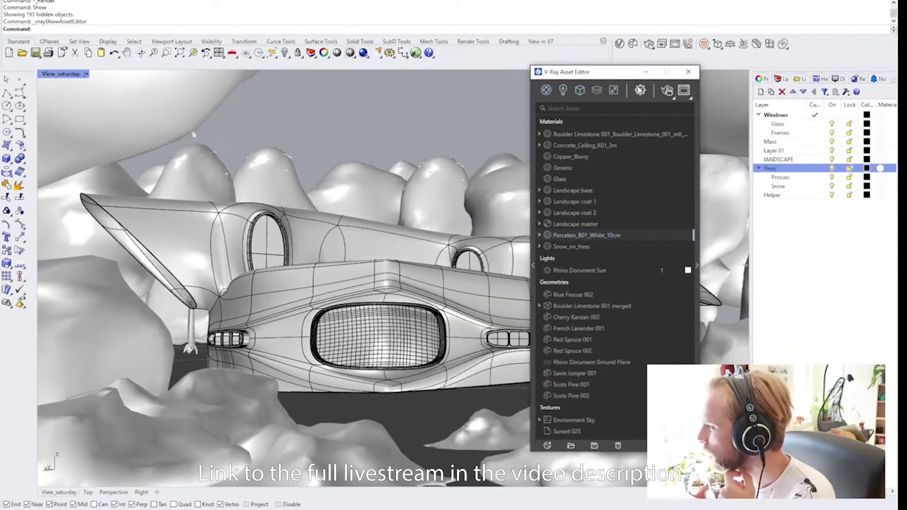
pyautogui.click(640, 90)
pyautogui.click(667, 90)
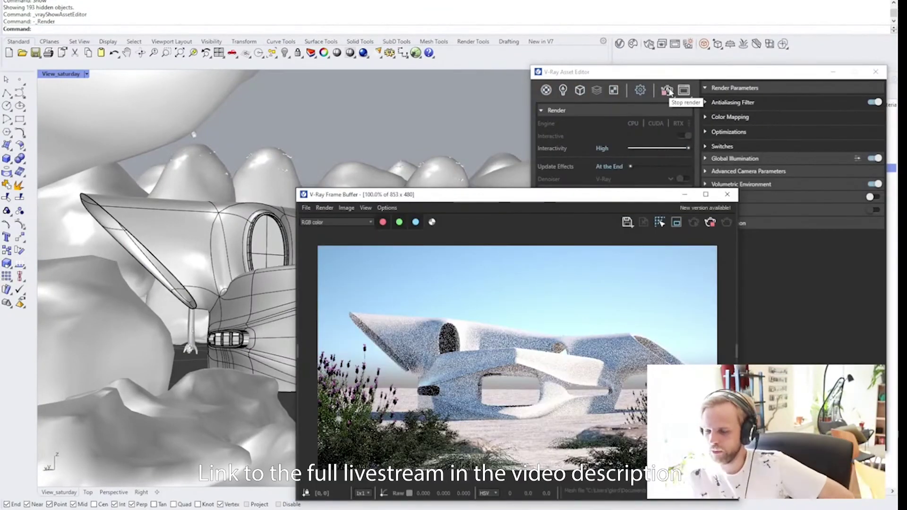